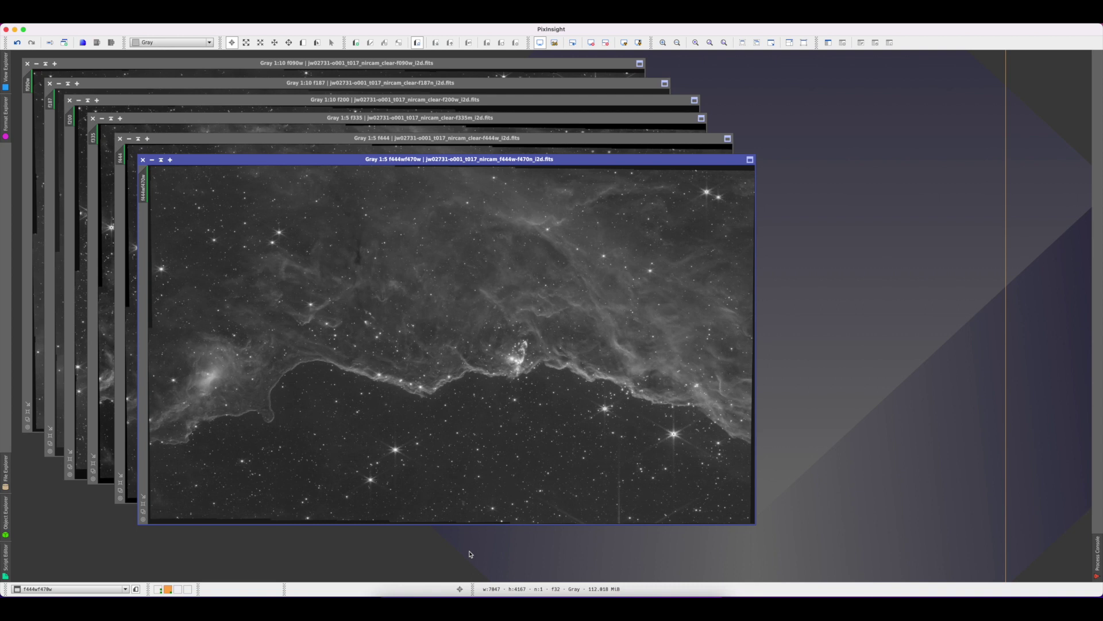
Step: Switch to workspace 1 with the six tiled NIRCam filter images and saved process icons
{"action": "left_click", "coordinate": [159, 589]}
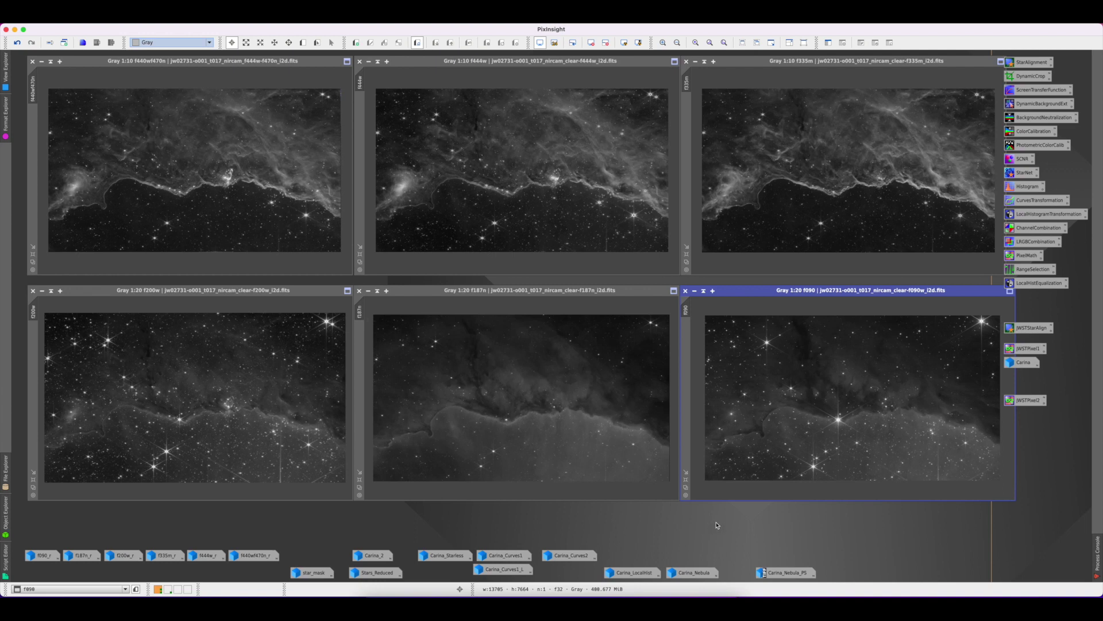
Step: Show the JWSTStarAlign settings with f200w as reference and open the registered f090_r image
{"action": "double_click", "coordinate": [1032, 328]}
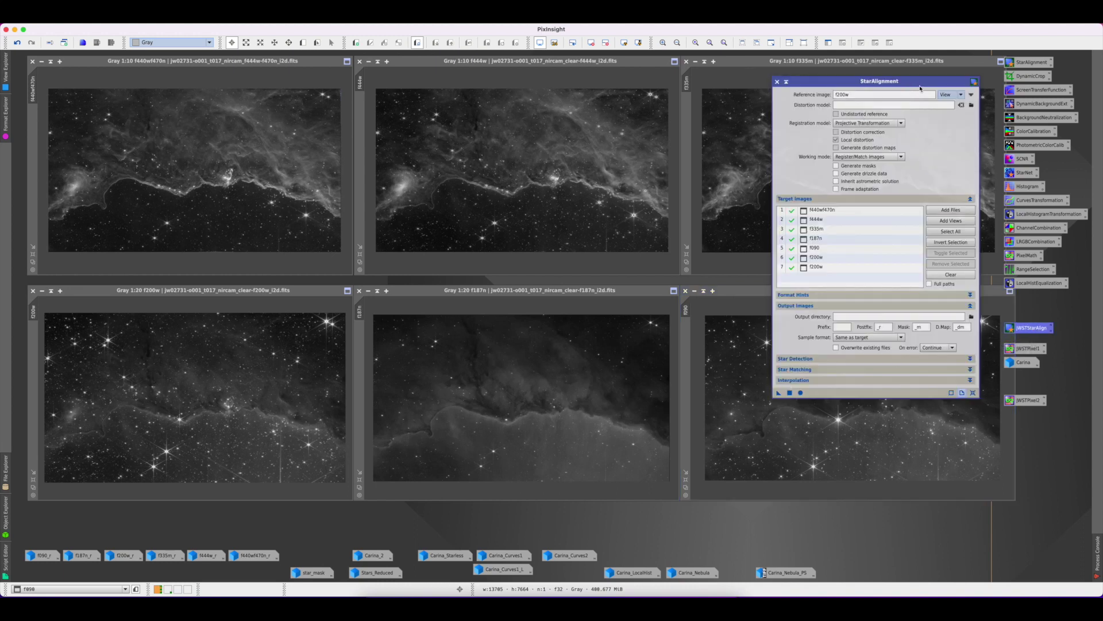
{"action": "left_click_drag", "start_coordinate": [892, 82], "coordinate": [754, 132]}
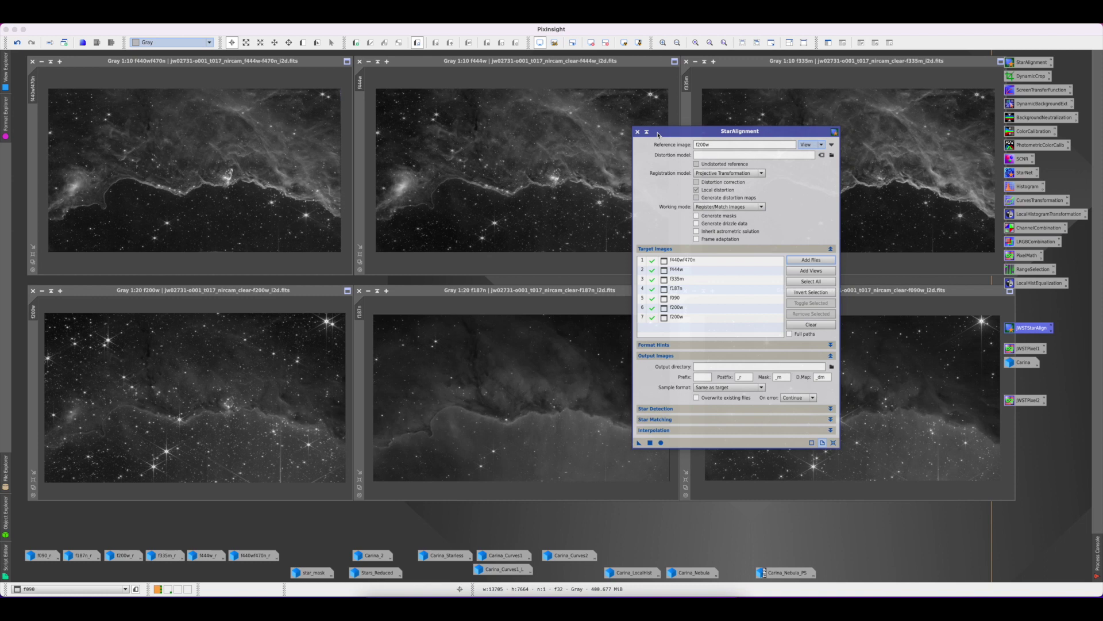
{"action": "double_click", "coordinate": [43, 555]}
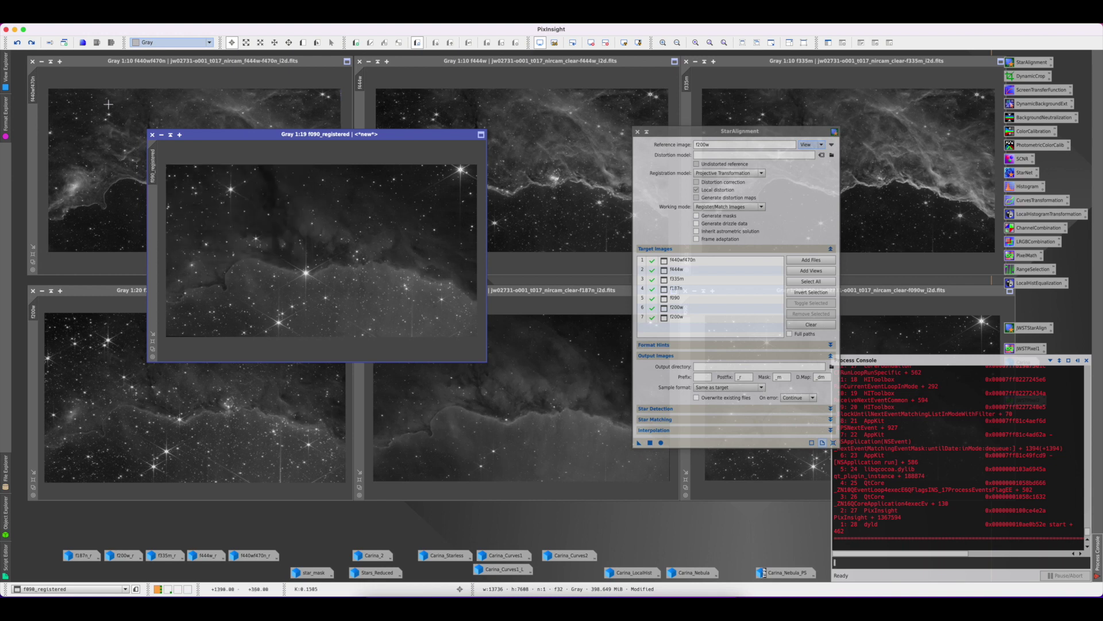
{"action": "left_click", "coordinate": [32, 44]}
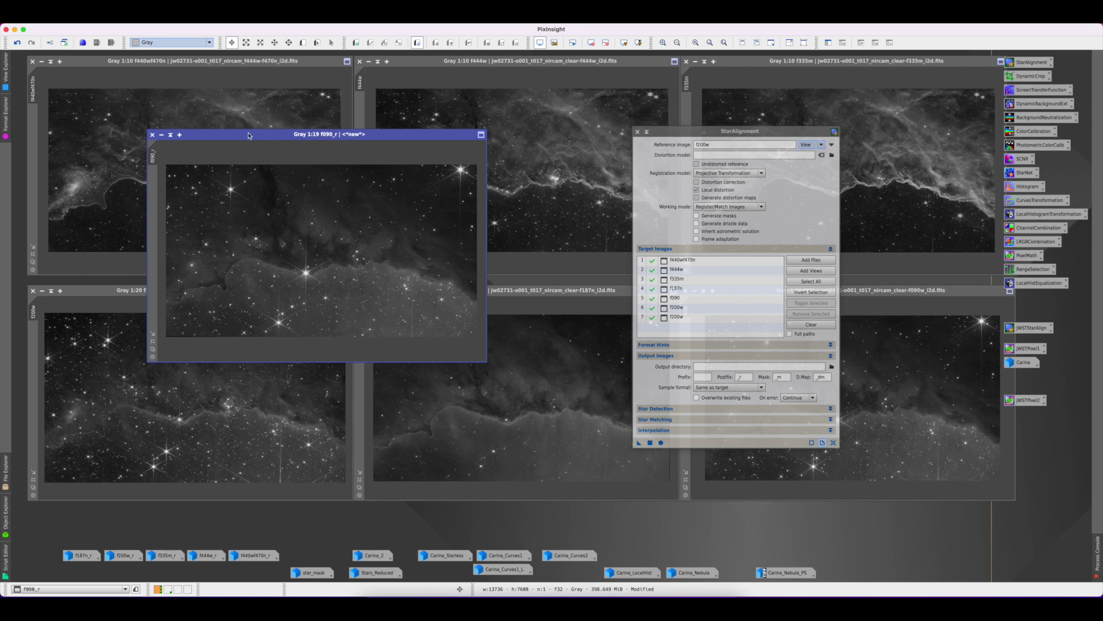
{"action": "left_click", "coordinate": [670, 132]}
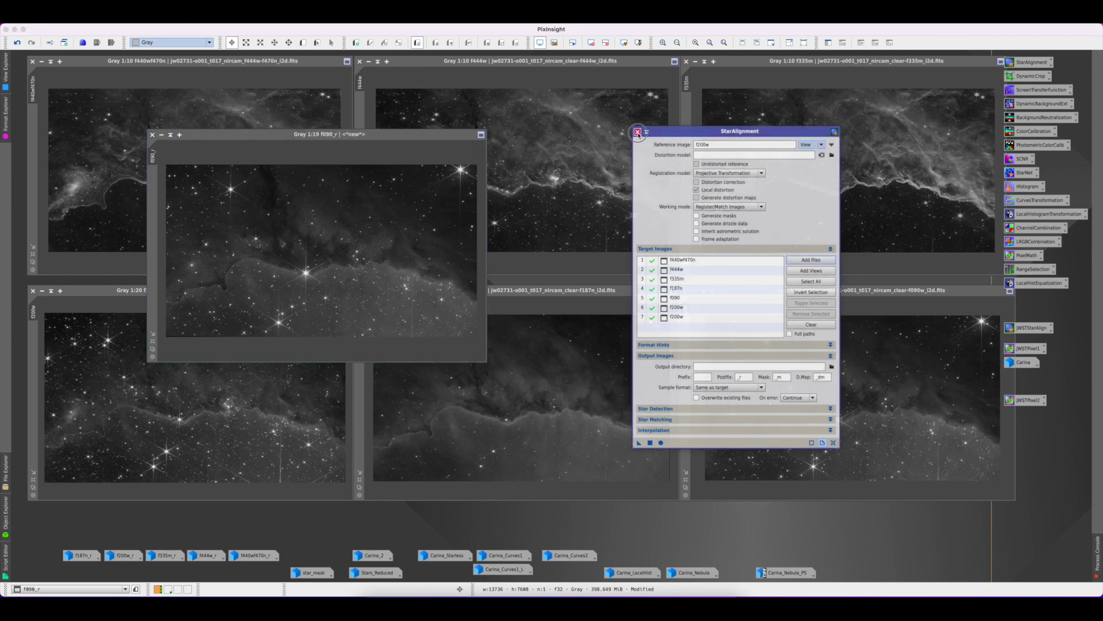
Step: Close StarAlignment and open the registered f187n_r, f200w_r, f335m_r, f444w_r and f440wf470n_r images
{"action": "left_click", "coordinate": [637, 133]}
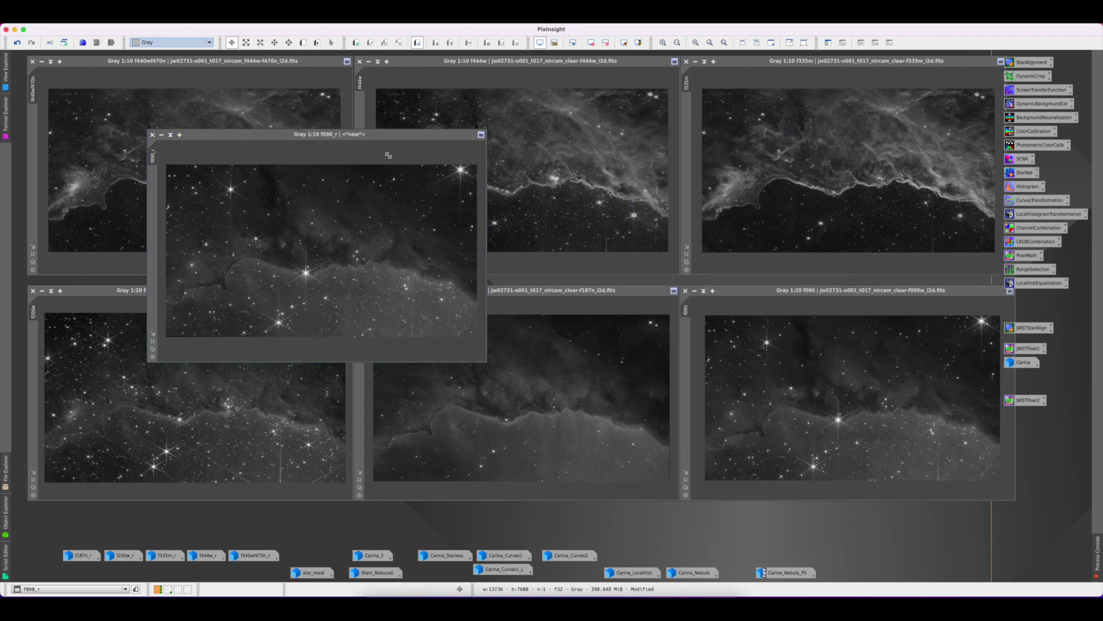
{"action": "double_click", "coordinate": [83, 555]}
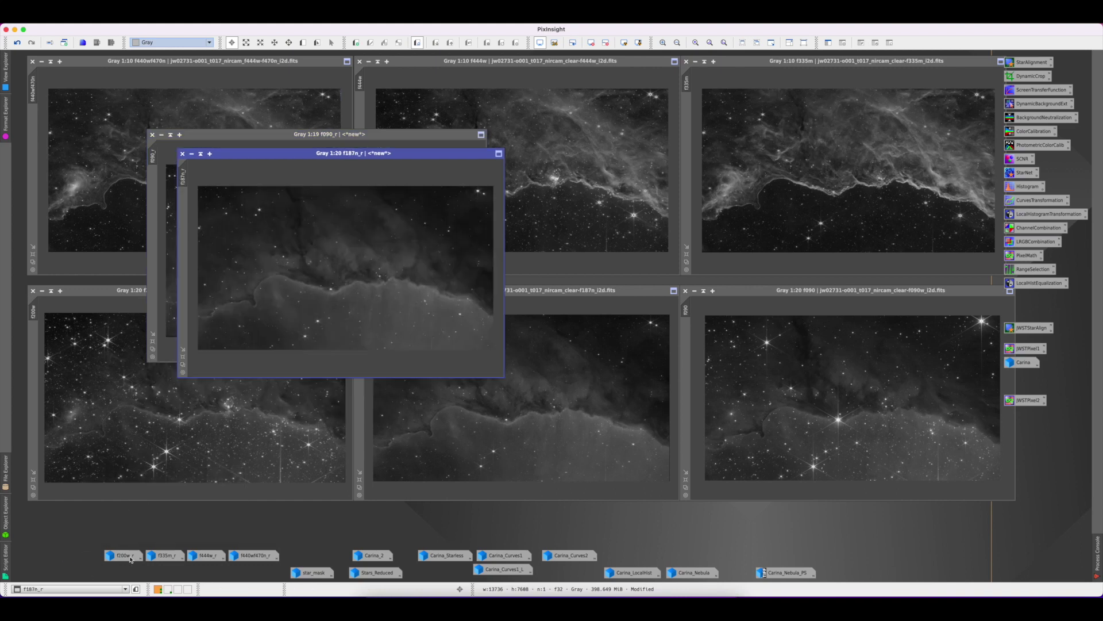
{"action": "double_click", "coordinate": [129, 556]}
{"action": "double_click", "coordinate": [164, 556]}
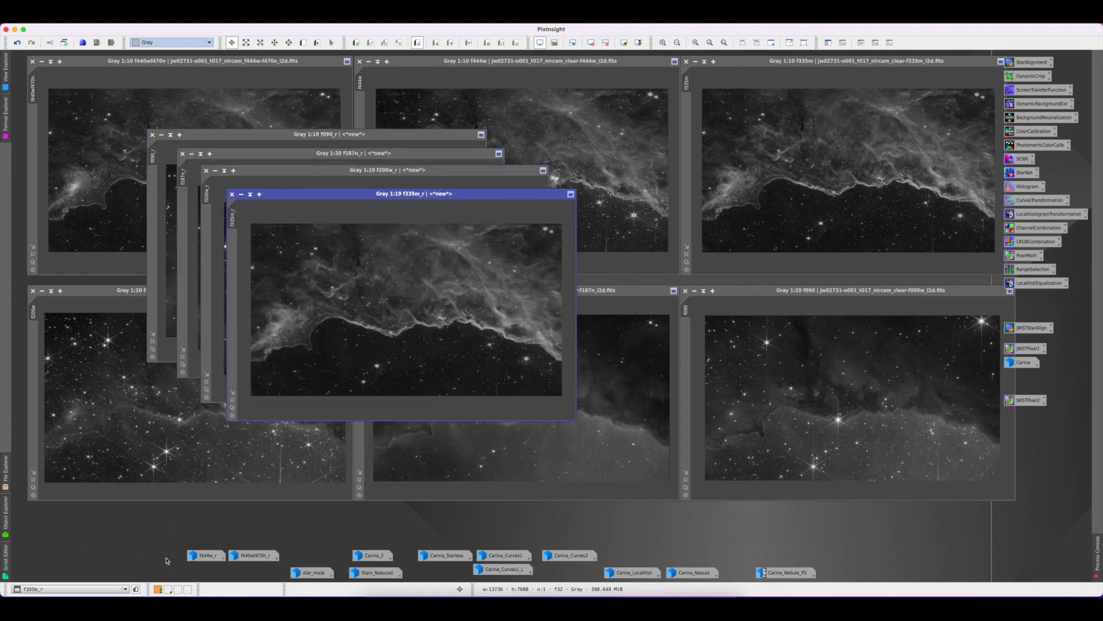
{"action": "double_click", "coordinate": [205, 556]}
{"action": "left_click", "coordinate": [255, 555]}
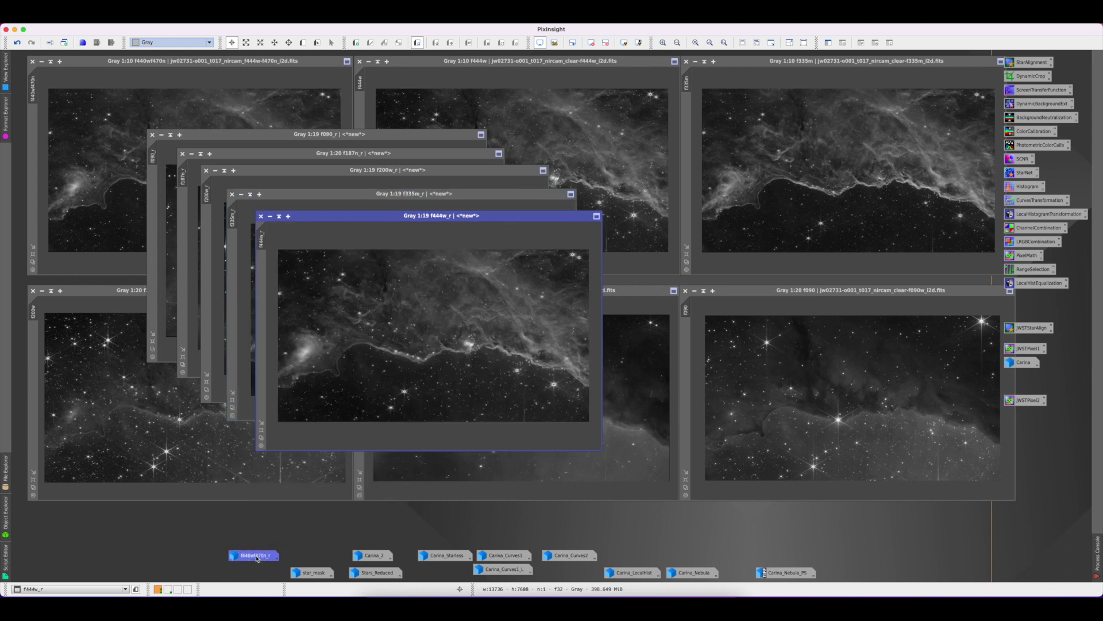
{"action": "double_click", "coordinate": [257, 556]}
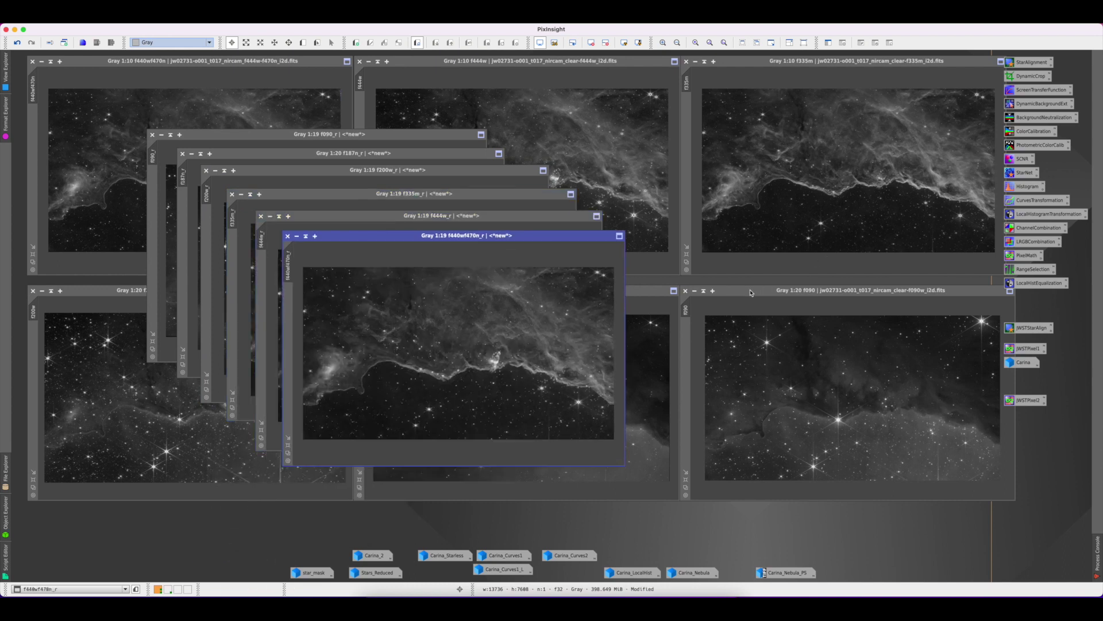
Step: Close the original unregistered filter windows: f090, f335m, f440wf470n and the rest
{"action": "left_click", "coordinate": [686, 291]}
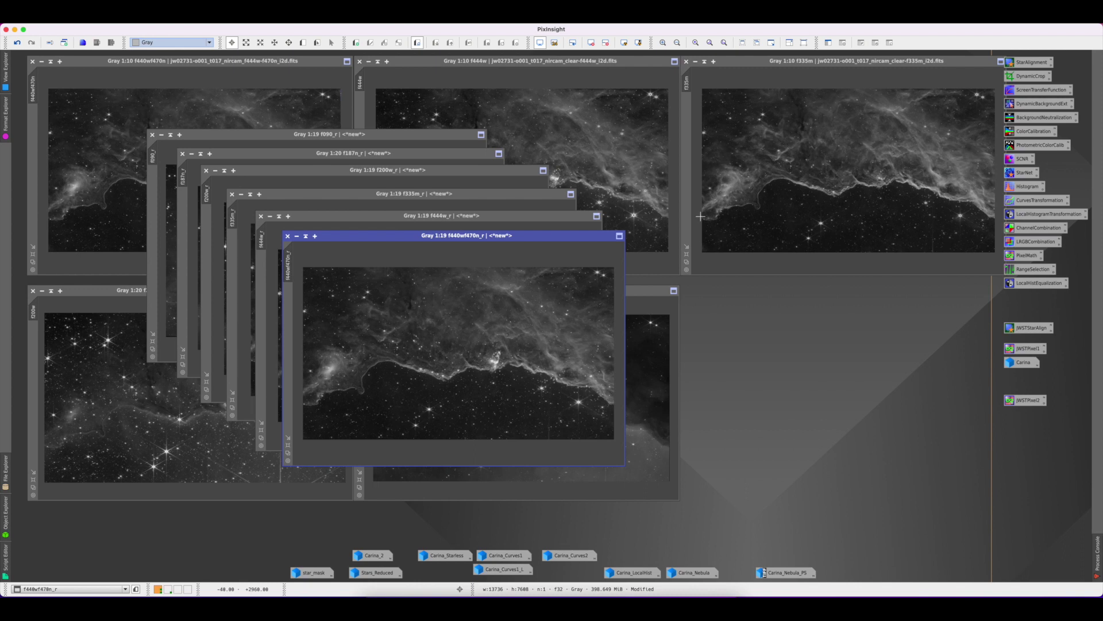
{"action": "left_click", "coordinate": [686, 61]}
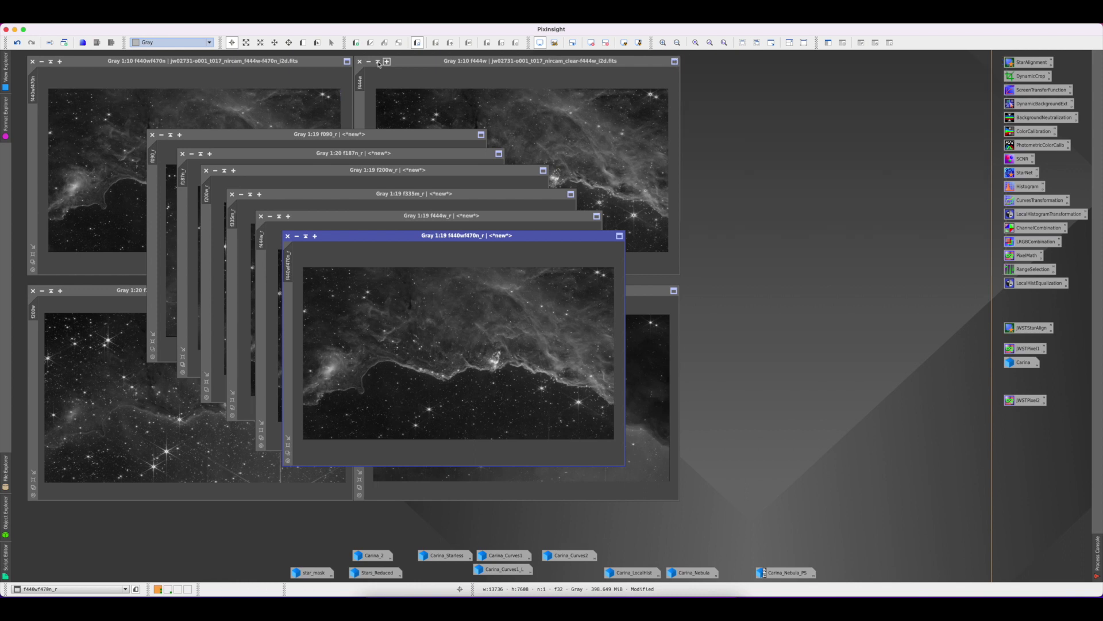
{"action": "left_click", "coordinate": [33, 61]}
{"action": "left_click", "coordinate": [33, 291]}
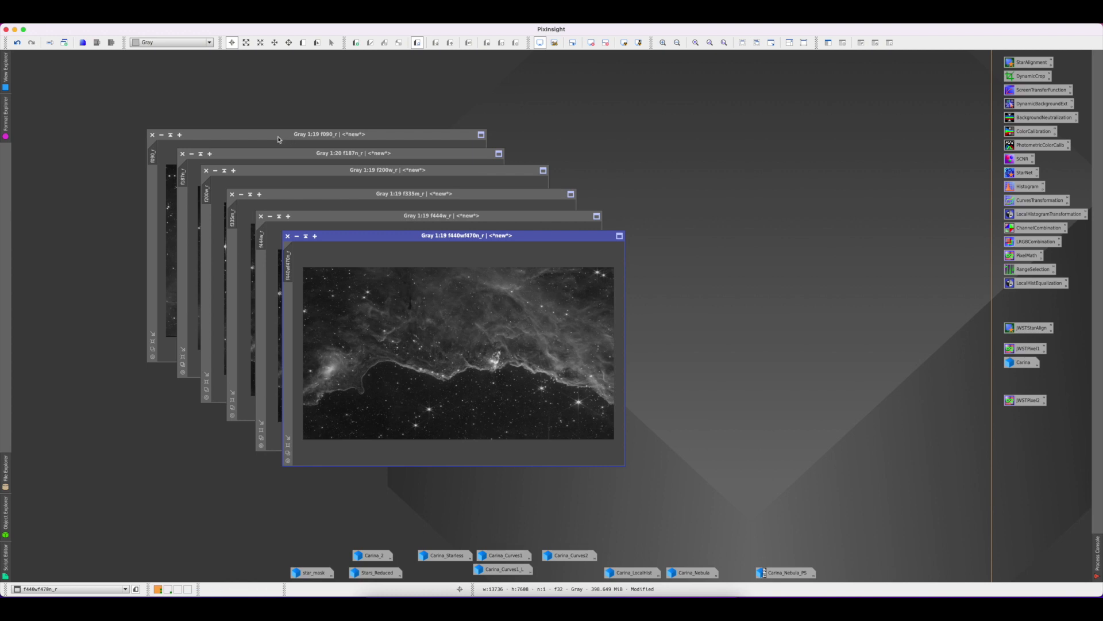
Step: Arrange the six _r images into a grid of two rows of three
{"action": "left_click_drag", "start_coordinate": [278, 139], "coordinate": [160, 71]}
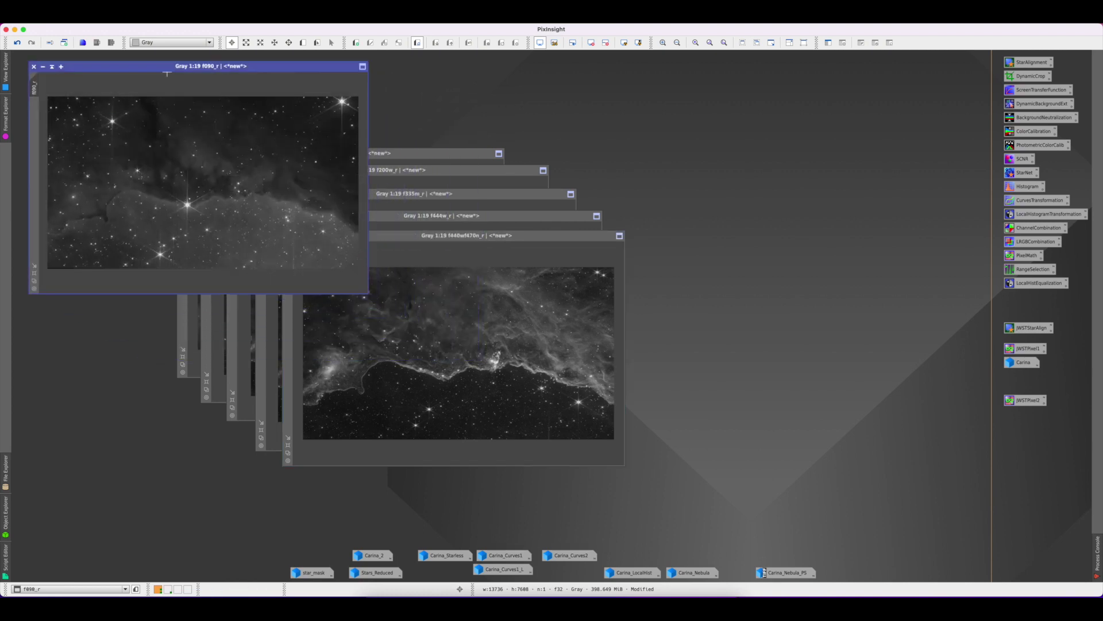
{"action": "left_click", "coordinate": [442, 158]}
{"action": "left_click_drag", "start_coordinate": [412, 157], "coordinate": [570, 114]}
{"action": "left_click", "coordinate": [324, 195]}
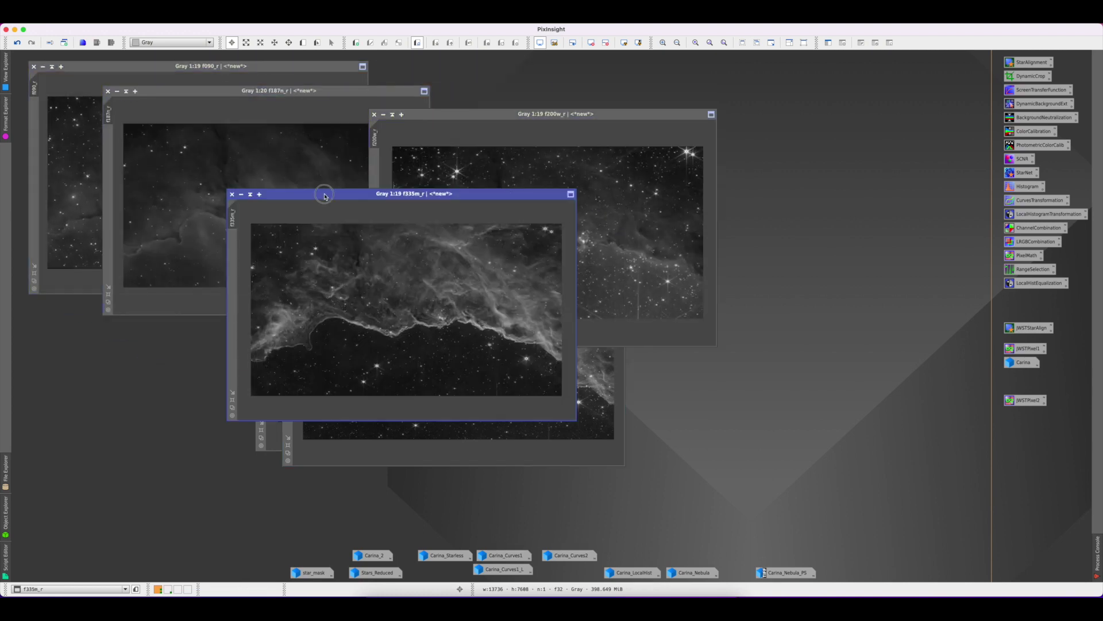
{"action": "left_click_drag", "start_coordinate": [324, 195], "coordinate": [96, 309]}
{"action": "left_click_drag", "start_coordinate": [454, 236], "coordinate": [767, 293]}
{"action": "left_click_drag", "start_coordinate": [173, 91], "coordinate": [369, 67]}
{"action": "left_click_drag", "start_coordinate": [584, 114], "coordinate": [853, 66]}
{"action": "left_click", "coordinate": [194, 309]}
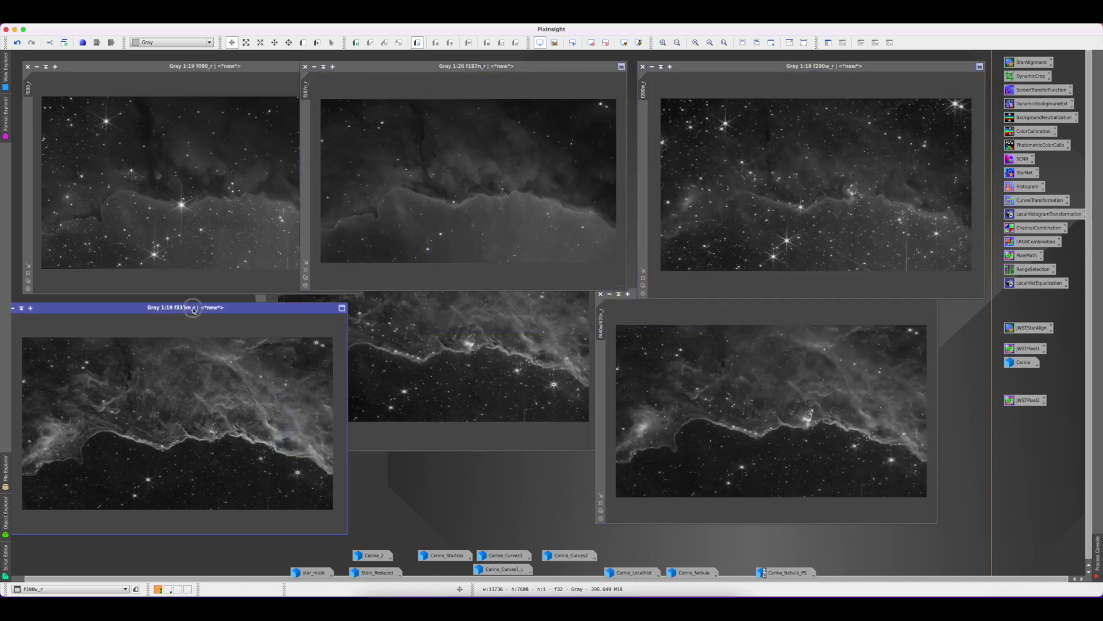
{"action": "left_click_drag", "start_coordinate": [193, 309], "coordinate": [214, 306]}
{"action": "left_click_drag", "start_coordinate": [340, 296], "coordinate": [389, 305]}
{"action": "left_click_drag", "start_coordinate": [653, 294], "coordinate": [707, 305]}
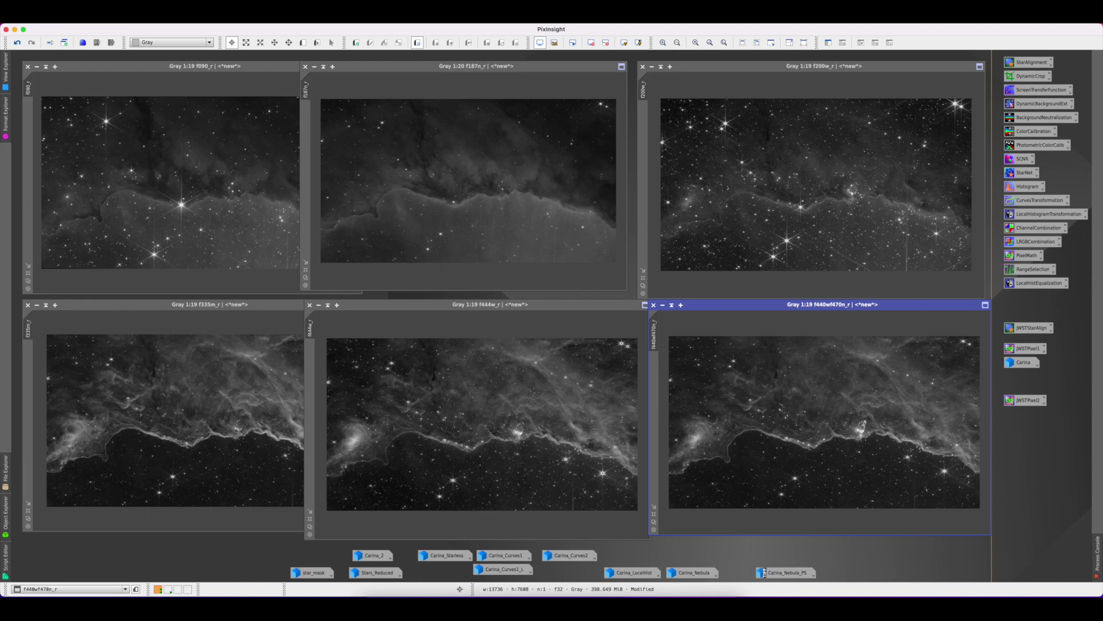
Step: Review the R, G and B expressions in the JWSTPixel1 PixelMath settings
{"action": "double_click", "coordinate": [1029, 349]}
{"action": "left_click_drag", "start_coordinate": [879, 210], "coordinate": [819, 158]}
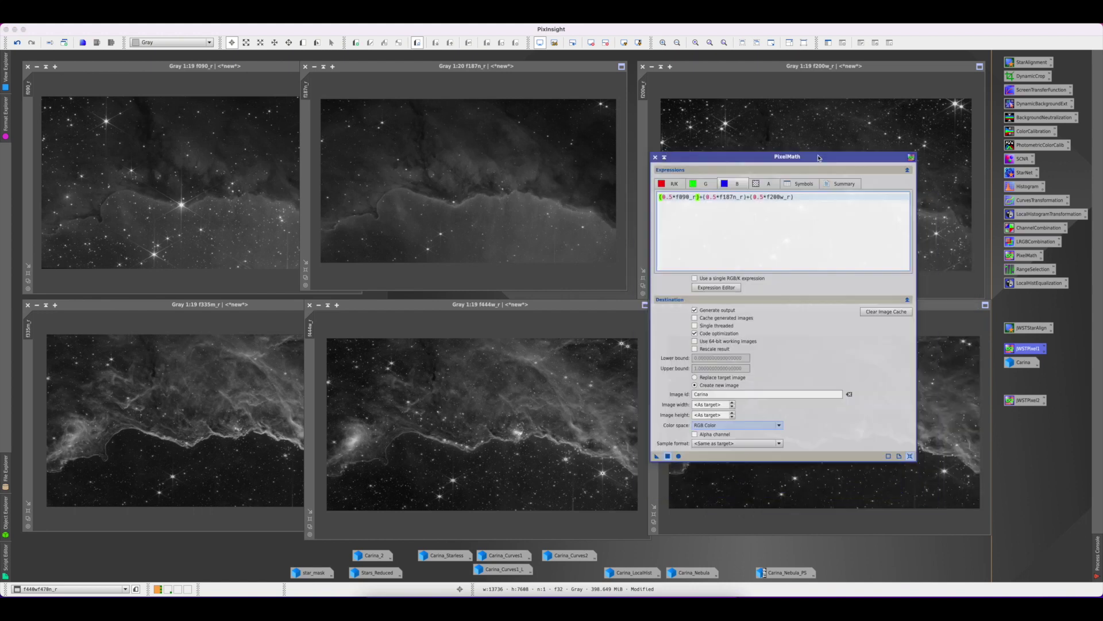
{"action": "left_click", "coordinate": [675, 185]}
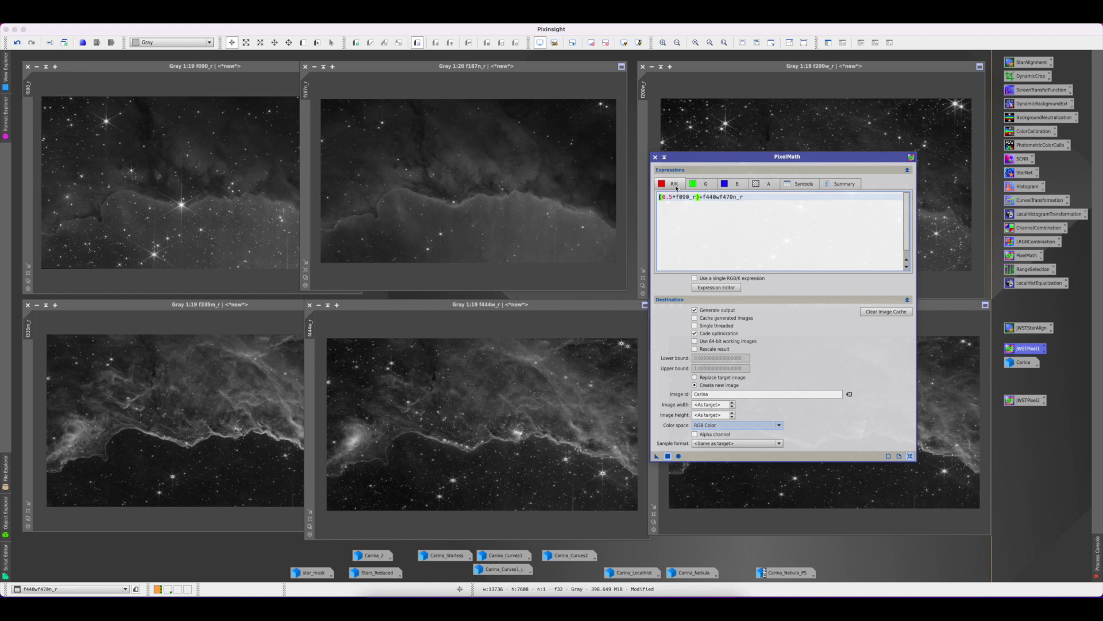
{"action": "left_click", "coordinate": [705, 185]}
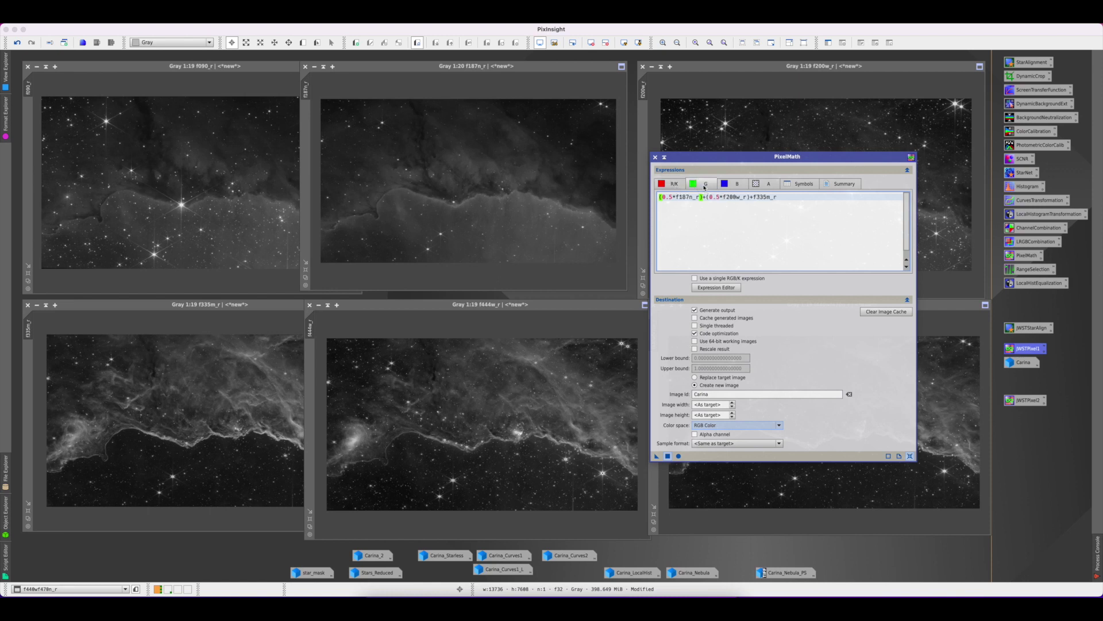
{"action": "left_click", "coordinate": [737, 185]}
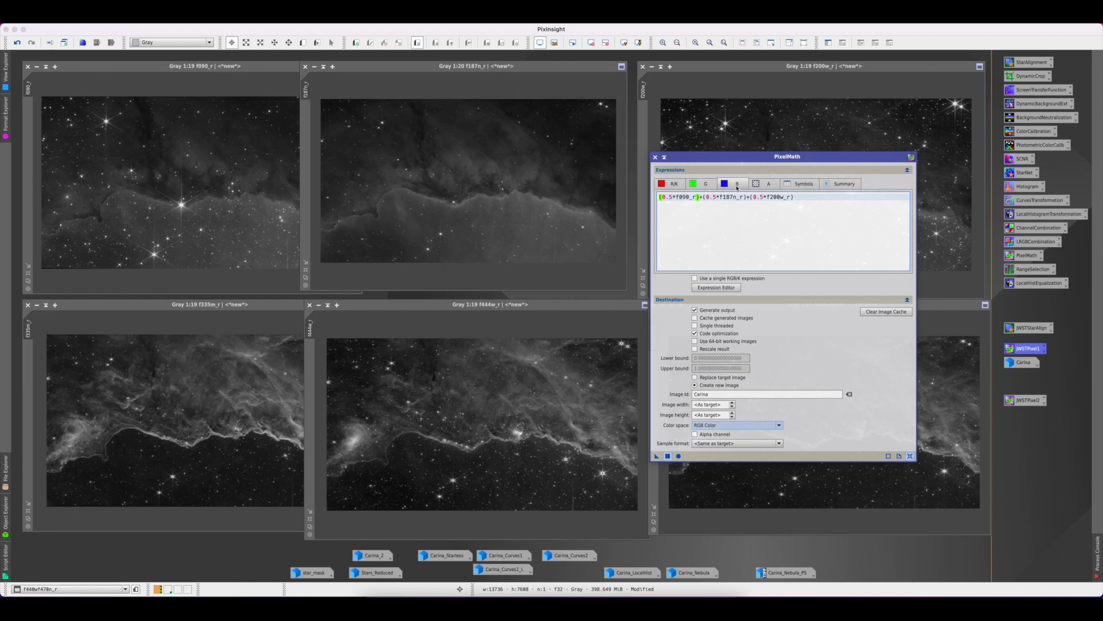
Step: Open Carina, redo its SCNR green reduction, iconify it again, and close PixelMath
{"action": "double_click", "coordinate": [1025, 364]}
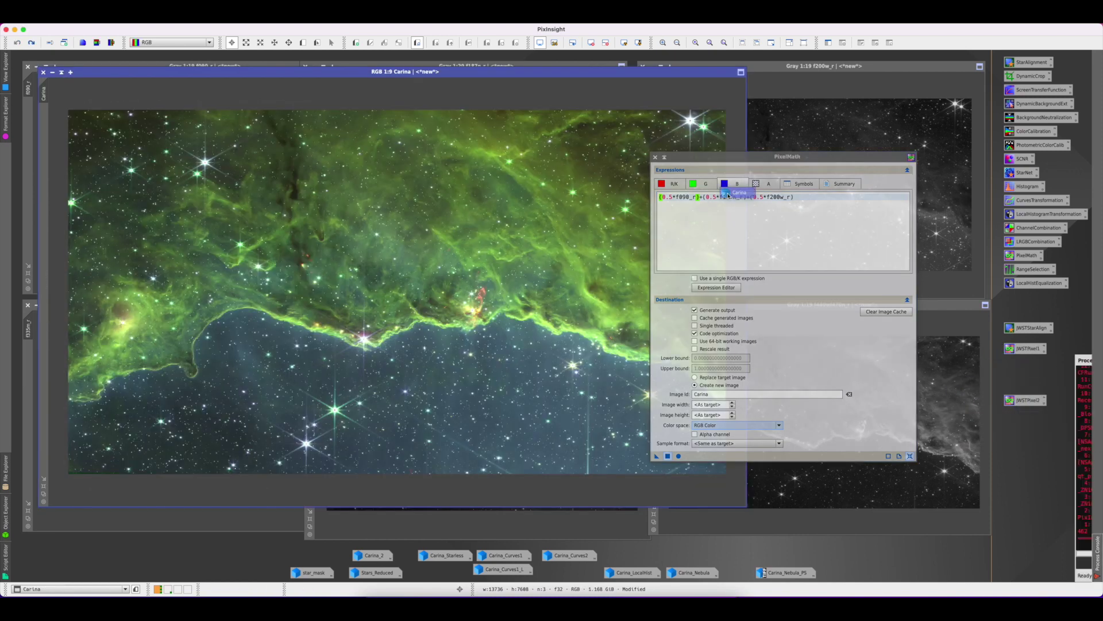
{"action": "left_click", "coordinate": [32, 44]}
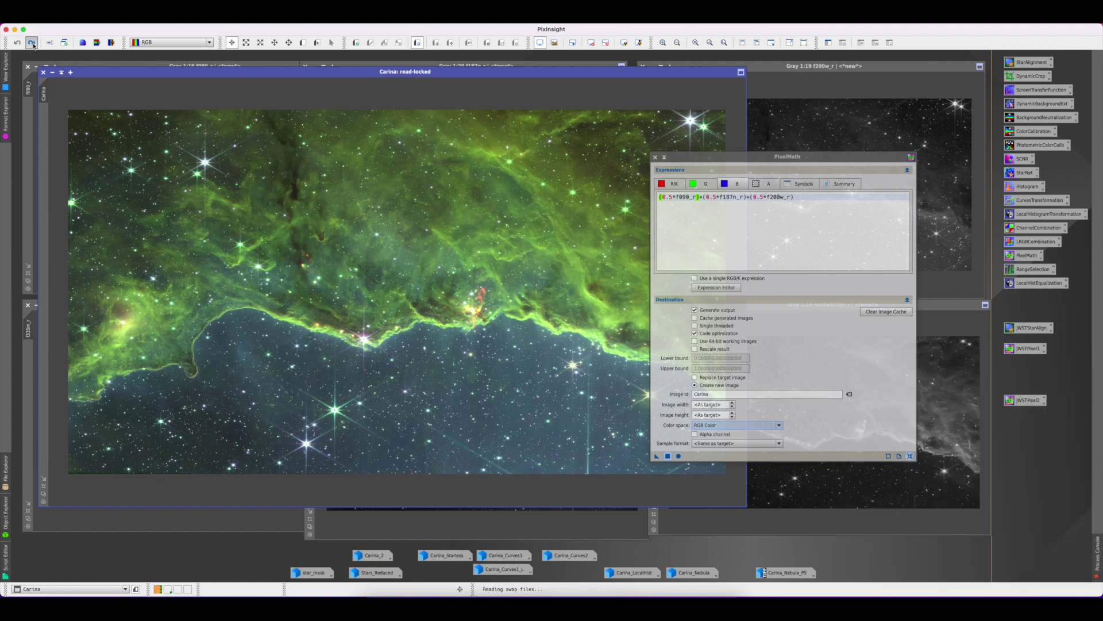
{"action": "left_click_drag", "start_coordinate": [746, 156], "coordinate": [849, 150]}
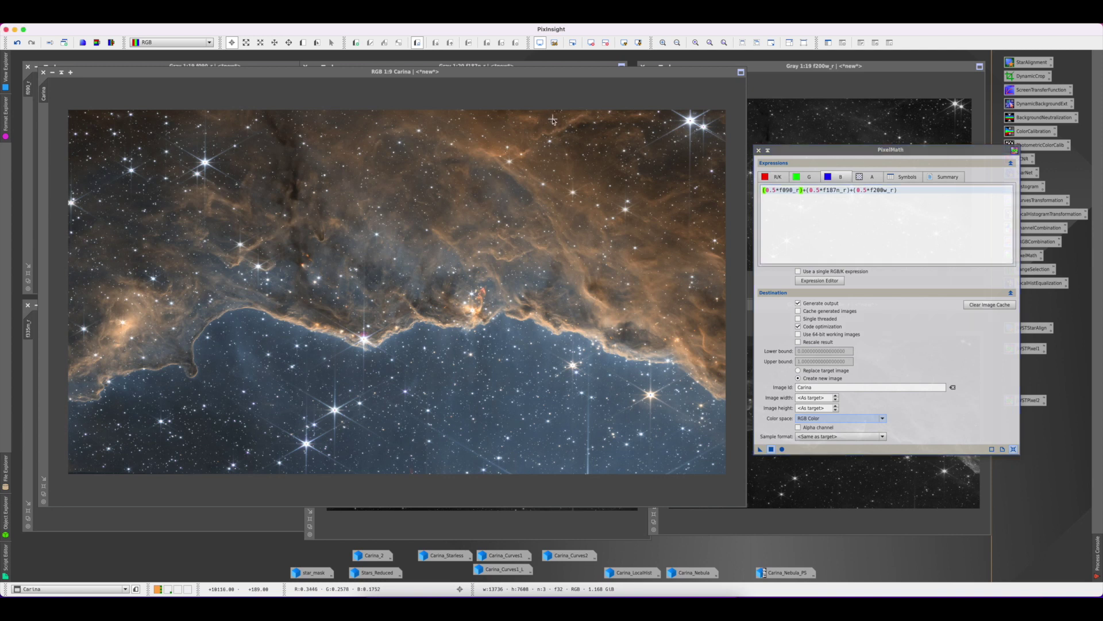
{"action": "left_click", "coordinate": [230, 72]}
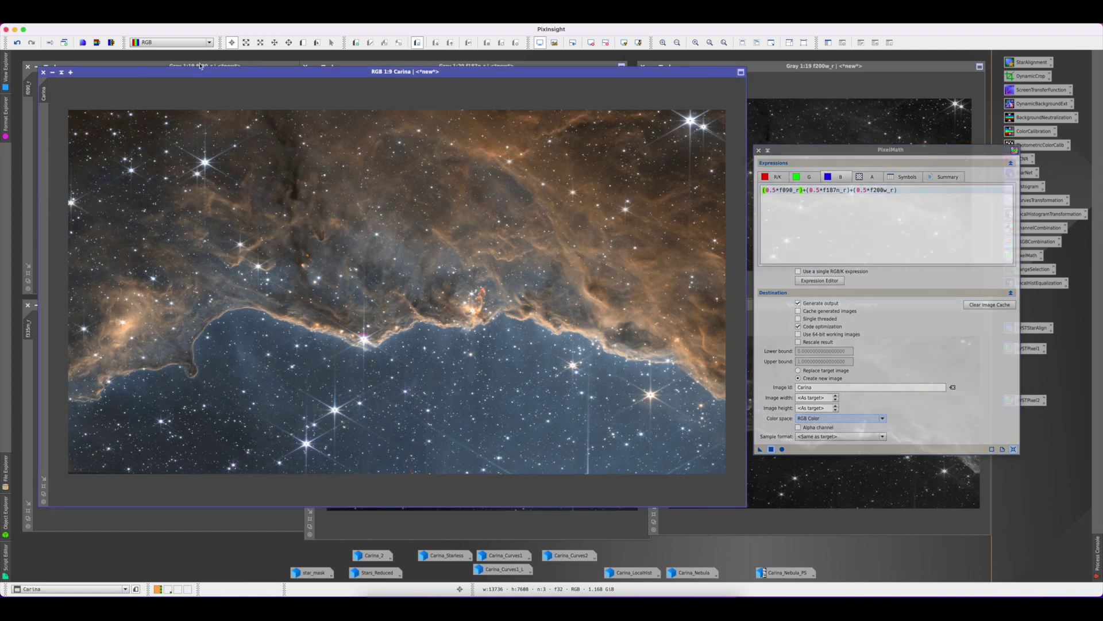
{"action": "left_click", "coordinate": [52, 72]}
{"action": "left_click", "coordinate": [759, 151]}
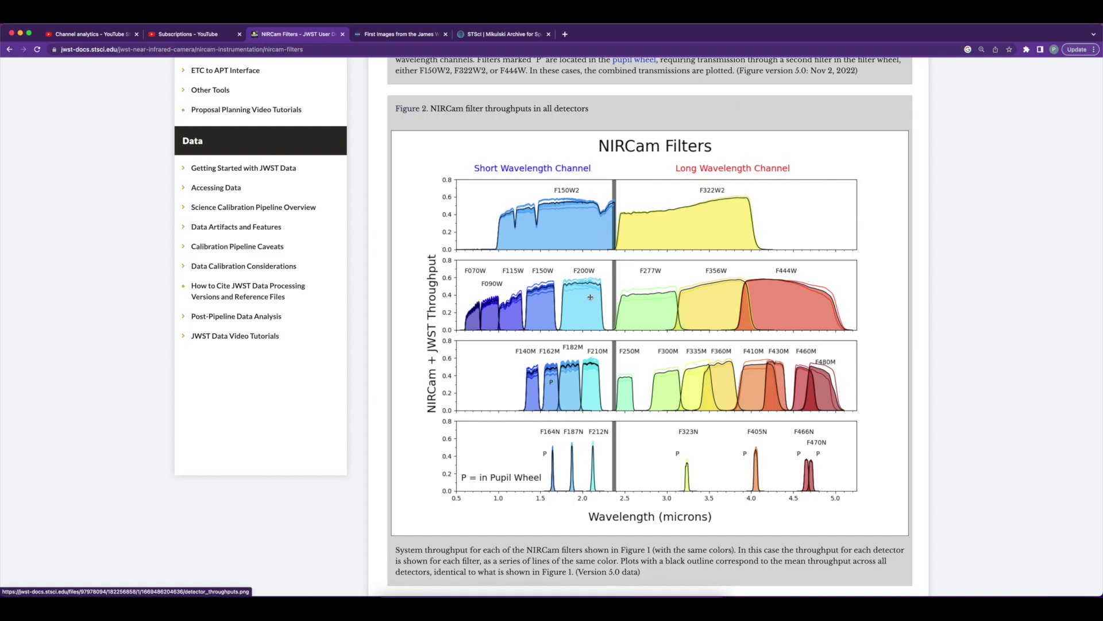
Step: Scroll the NIRCam Filters page to the Figure 2 throughput plot, then return to PixInsight
{"action": "scroll", "coordinate": [590, 297], "scroll_direction": "up", "scroll_amount": 10}
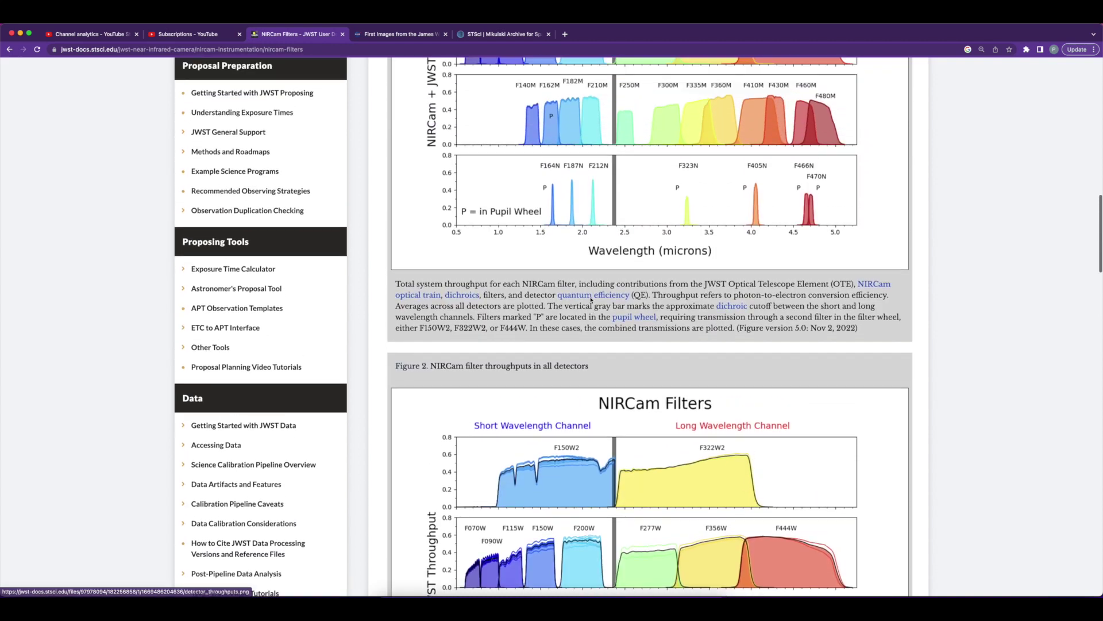
{"action": "scroll", "coordinate": [590, 297], "scroll_direction": "up", "scroll_amount": 3}
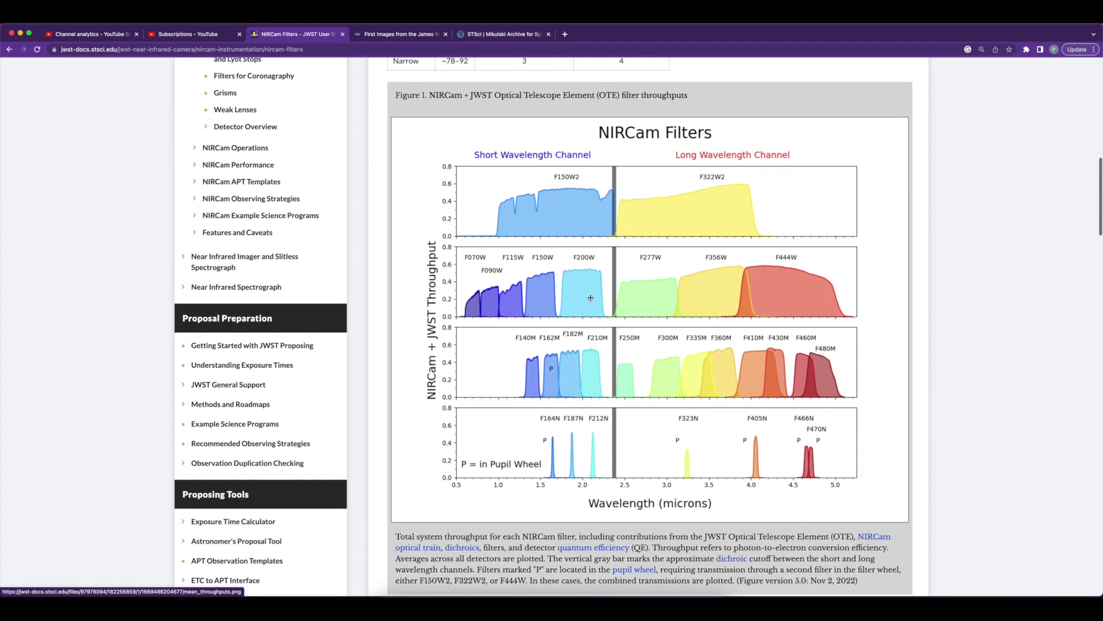
{"action": "scroll", "coordinate": [590, 297], "scroll_direction": "down", "scroll_amount": 8}
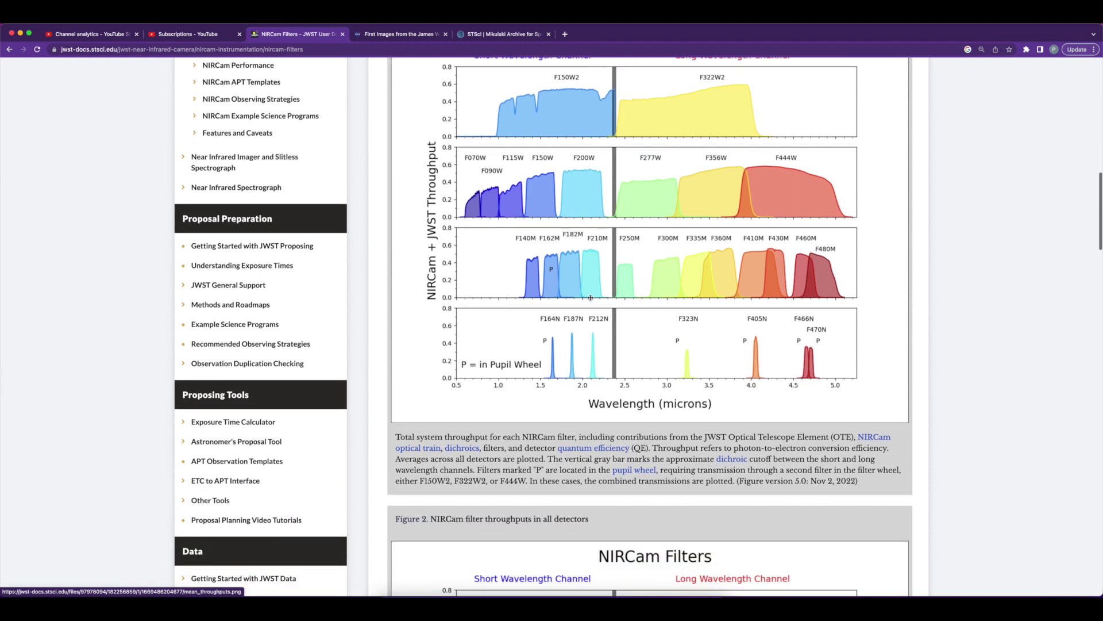
{"action": "scroll", "coordinate": [591, 300], "scroll_direction": "down", "scroll_amount": 4}
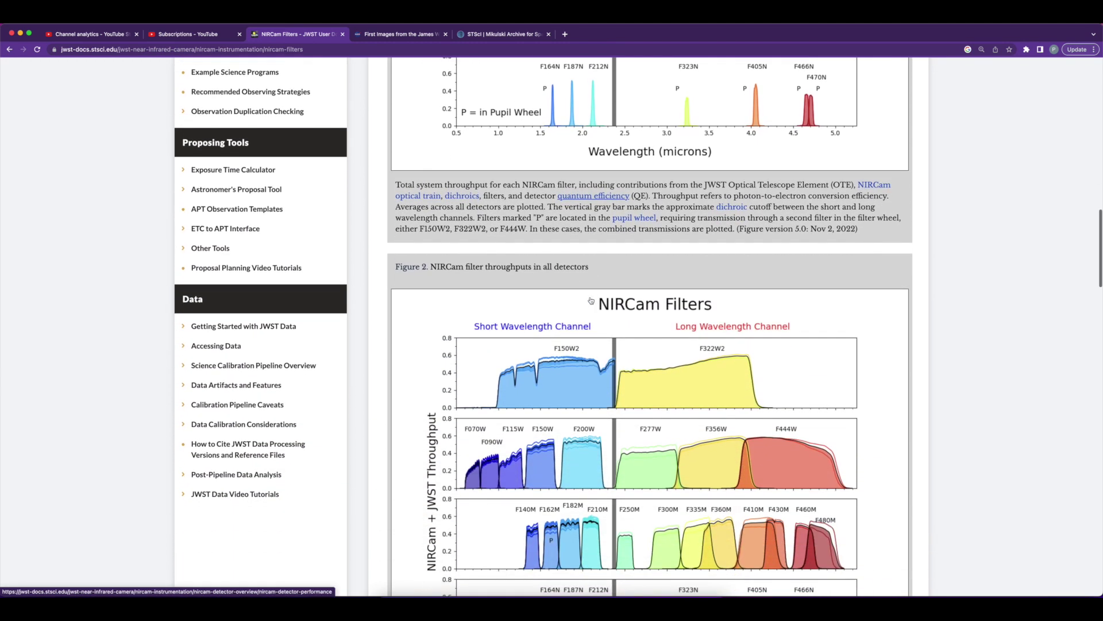
{"action": "scroll", "coordinate": [591, 297], "scroll_direction": "down", "scroll_amount": 3}
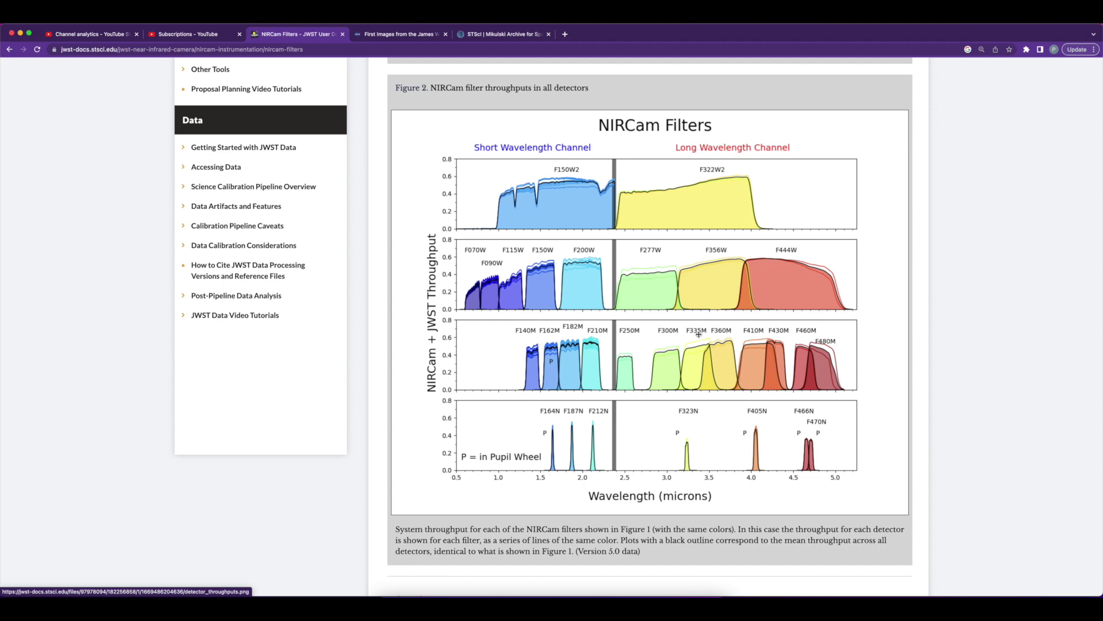
{"action": "left_click", "coordinate": [549, 585]}
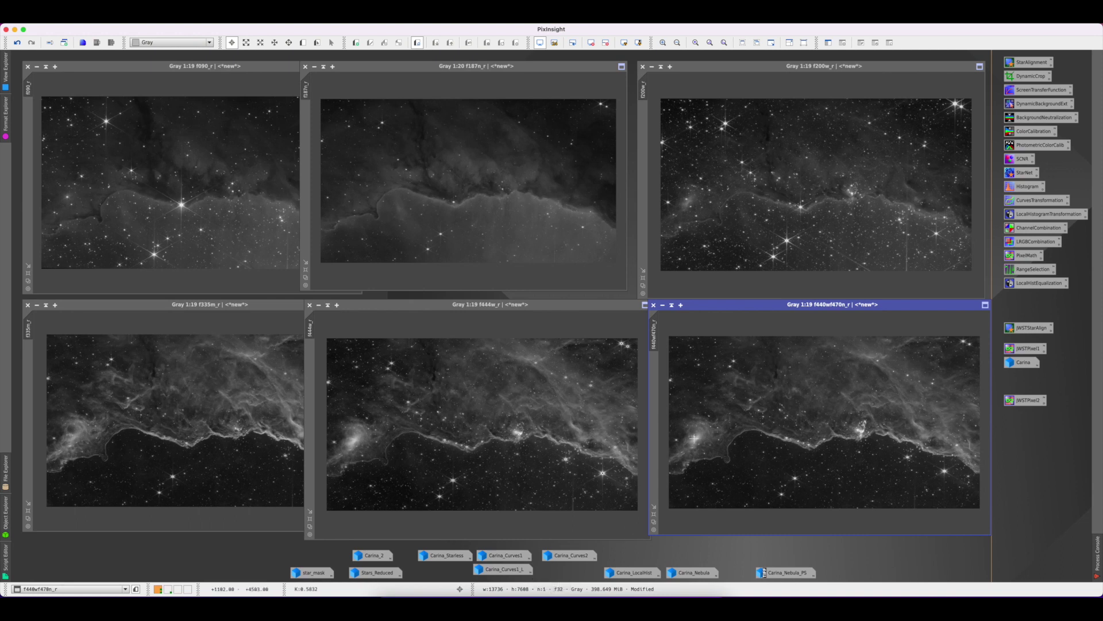
Step: Review the red, green and blue filter-blend expressions in the JWSTPixel2 PixelMath settings
{"action": "double_click", "coordinate": [1036, 401]}
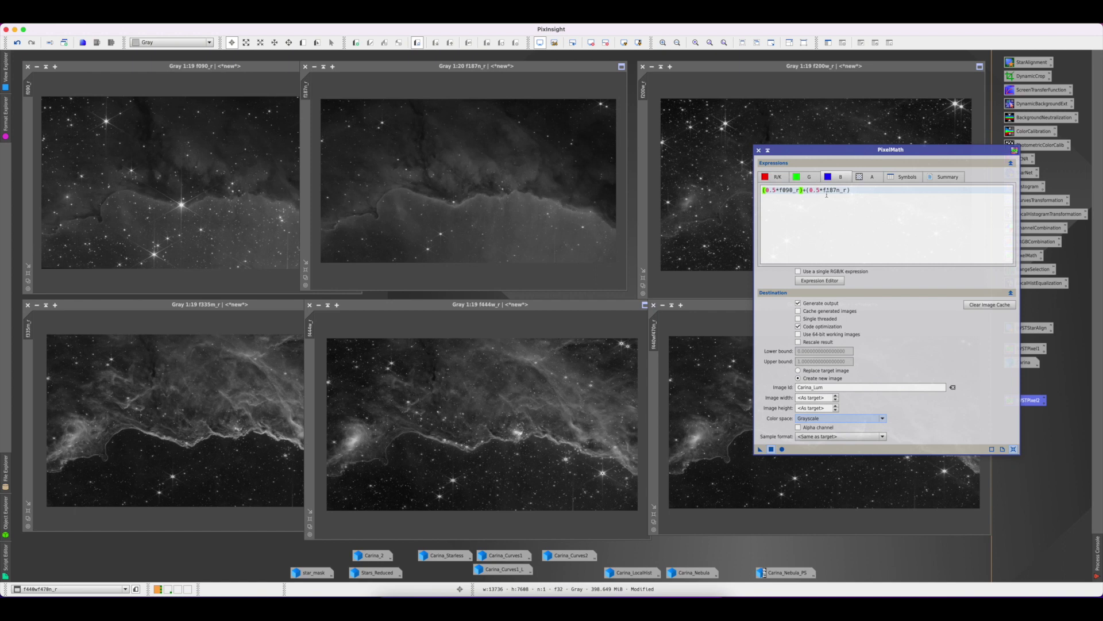
{"action": "left_click", "coordinate": [808, 176]}
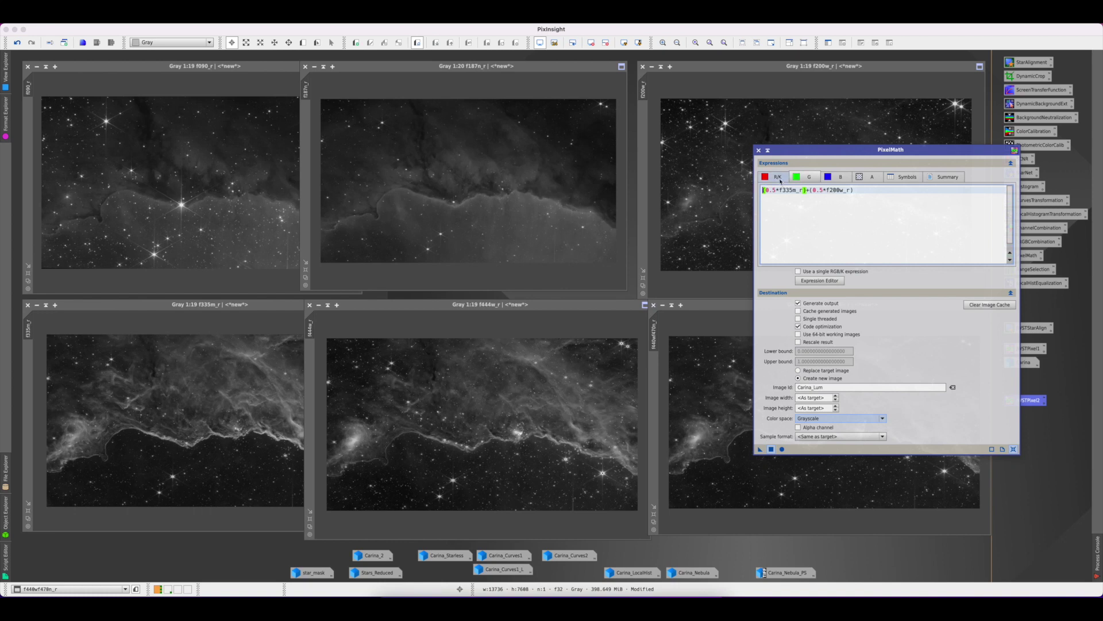
{"action": "left_click", "coordinate": [780, 179]}
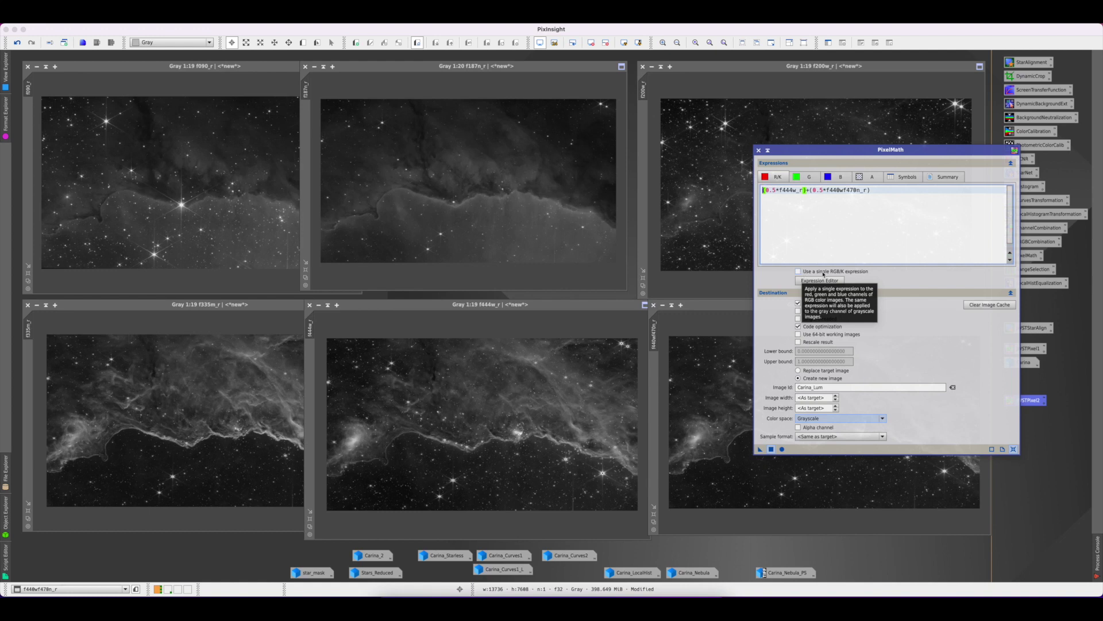
{"action": "left_click", "coordinate": [812, 178]}
{"action": "left_click", "coordinate": [839, 177]}
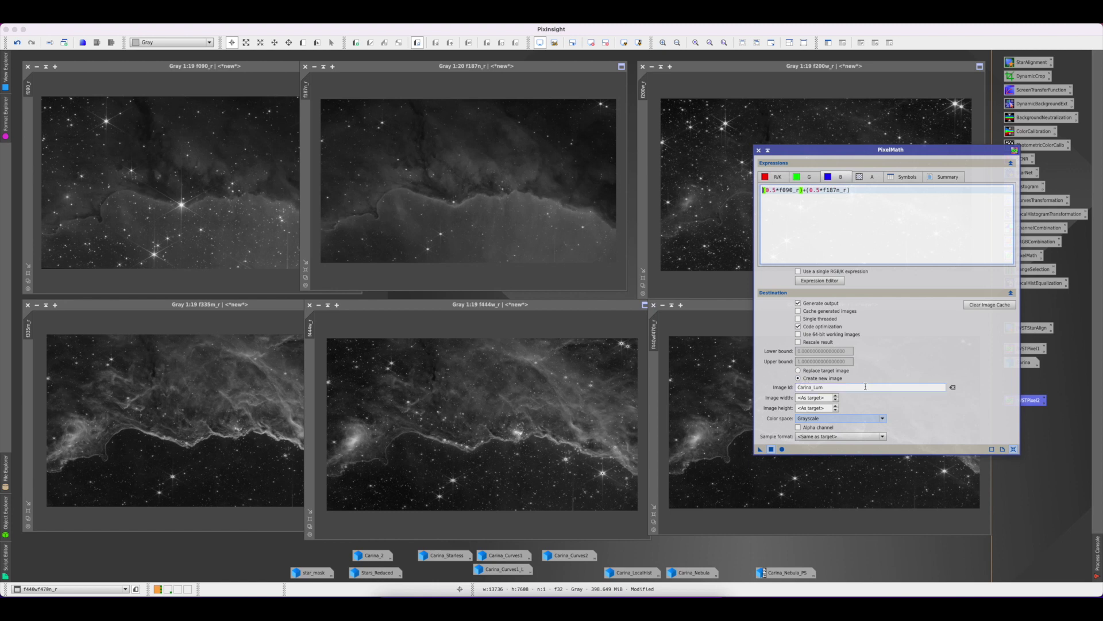
Step: Change the output Image Id to Carina_2, open the Carina_2 composite, and close PixelMath
{"action": "left_click_drag", "start_coordinate": [830, 387], "coordinate": [815, 388]}
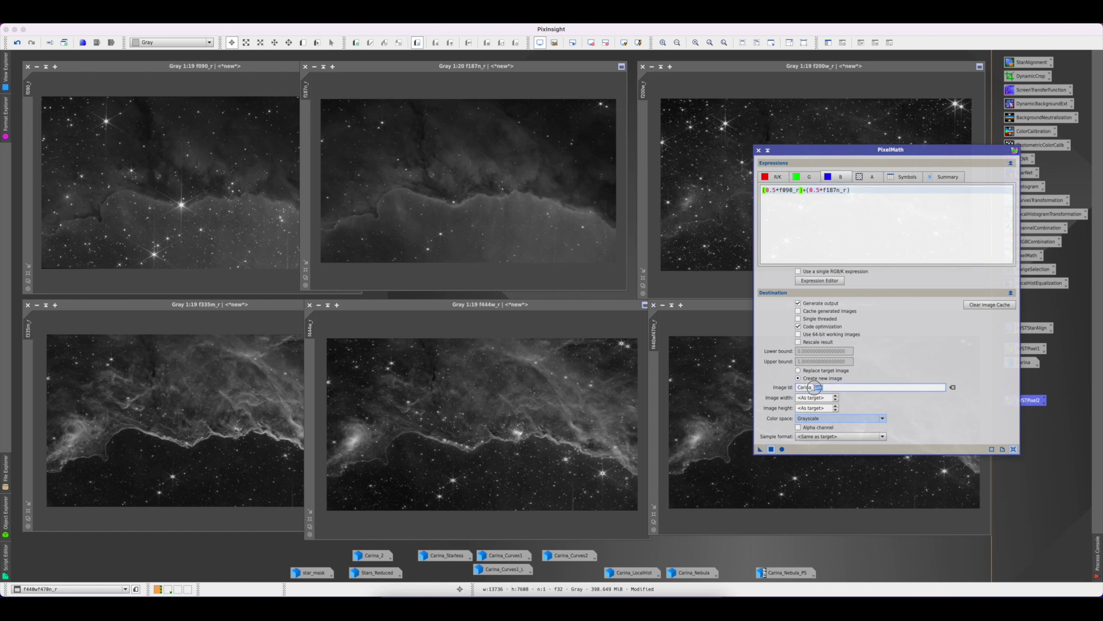
{"action": "key", "text": "BackSpace"}
{"action": "type", "text": "2"}
{"action": "double_click", "coordinate": [380, 557]}
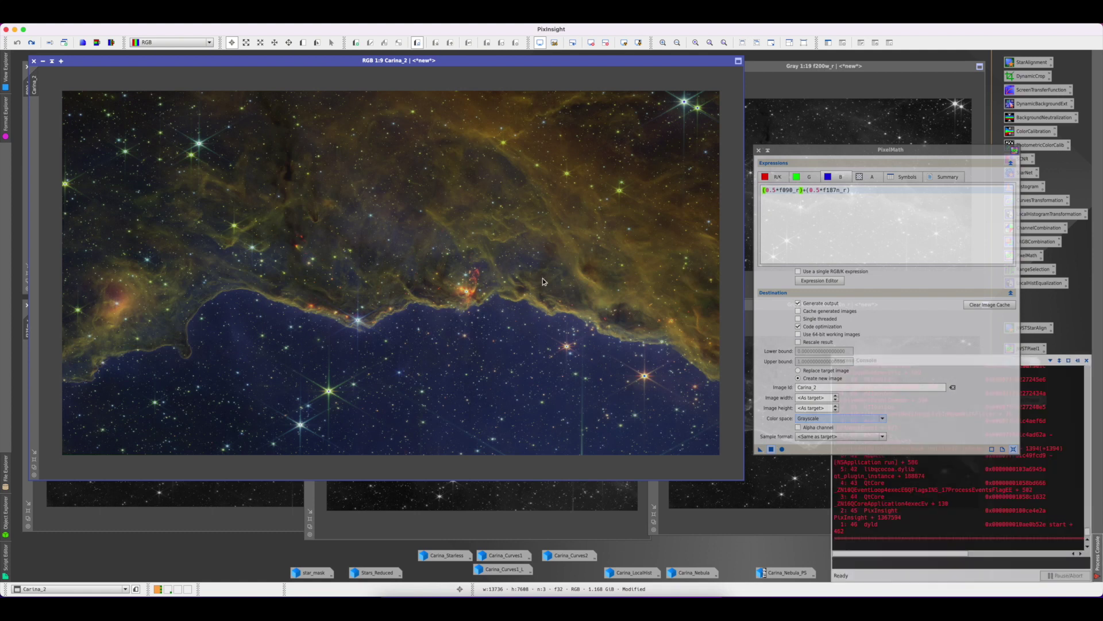
{"action": "left_click", "coordinate": [759, 151]}
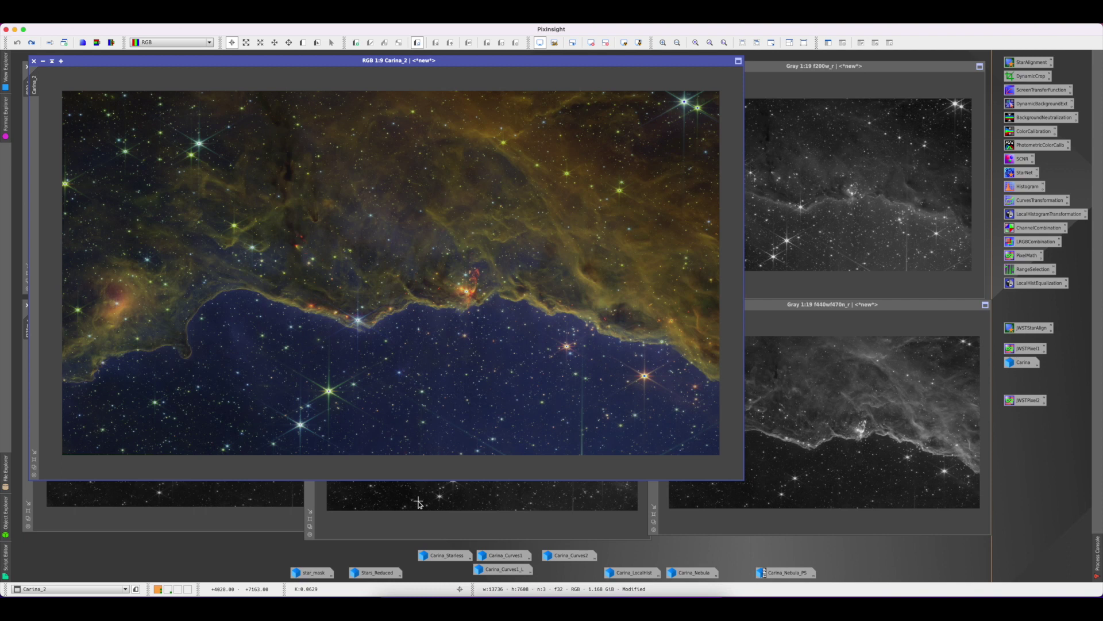
Step: Iconify Carina_2 and all six _r filter images, then reopen only Carina_2
{"action": "left_click", "coordinate": [42, 60]}
{"action": "left_click", "coordinate": [36, 68]}
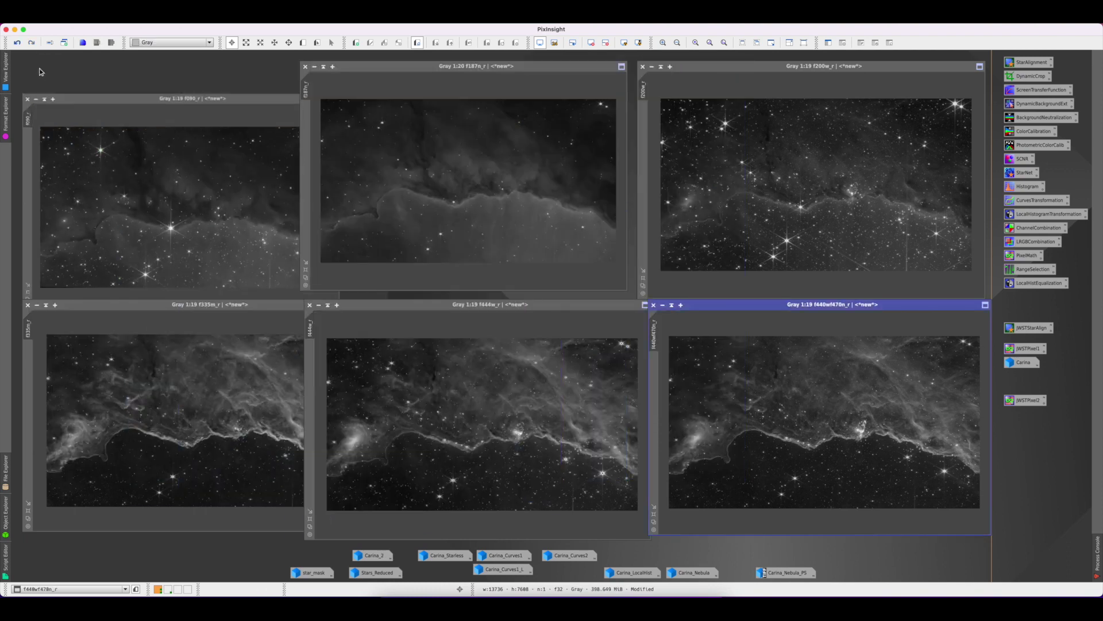
{"action": "left_click", "coordinate": [314, 66]}
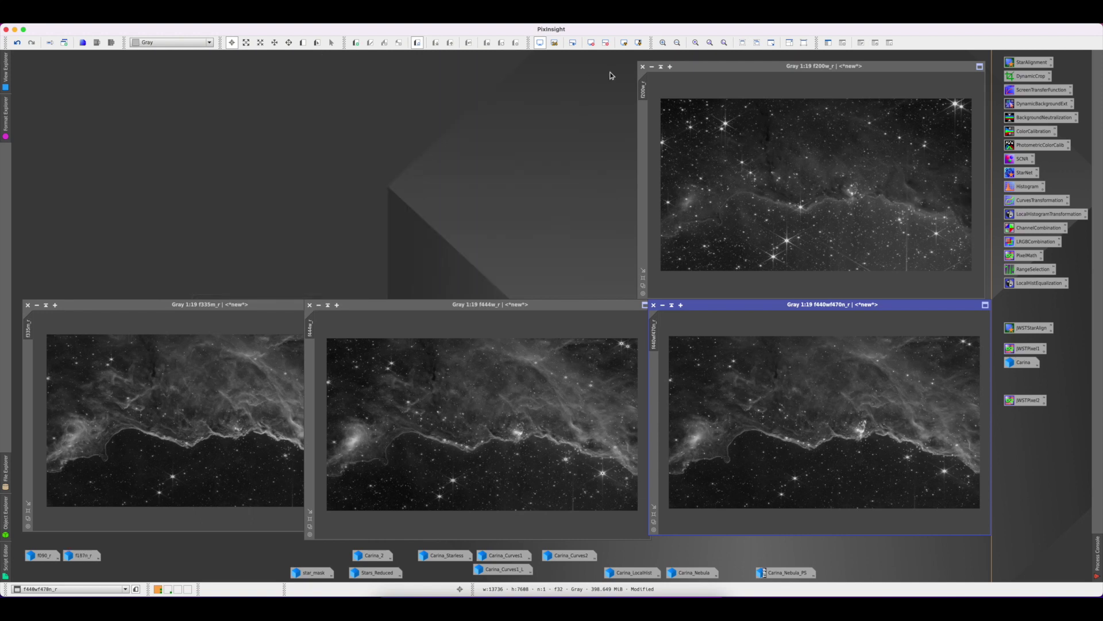
{"action": "left_click", "coordinate": [651, 66]}
{"action": "left_click", "coordinate": [662, 304]}
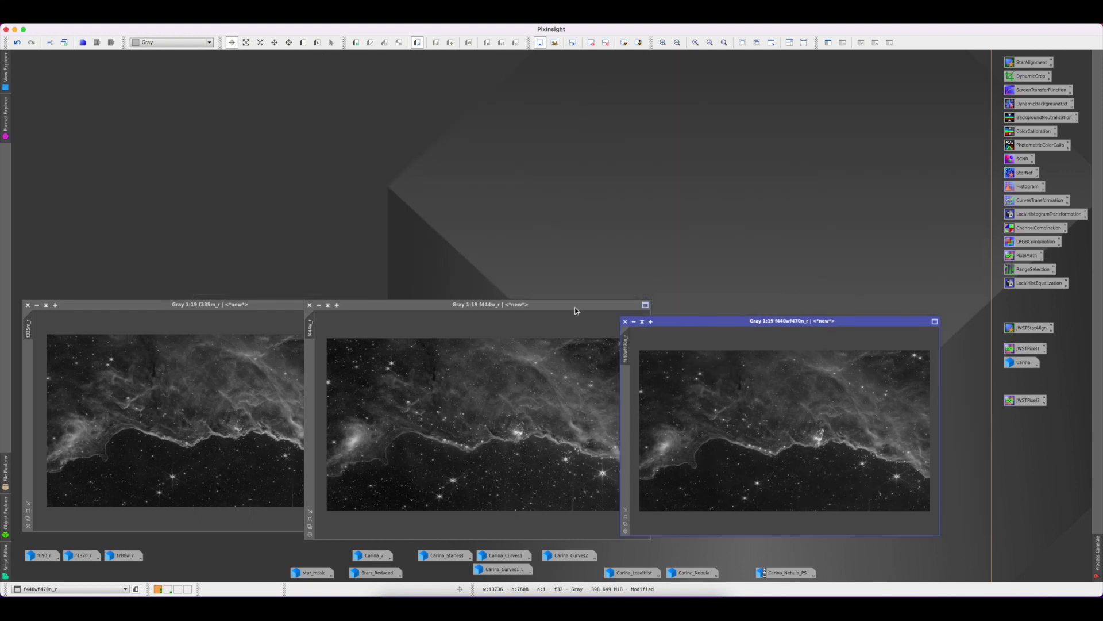
{"action": "left_click", "coordinate": [319, 304]}
{"action": "left_click", "coordinate": [37, 305]}
{"action": "double_click", "coordinate": [372, 555]}
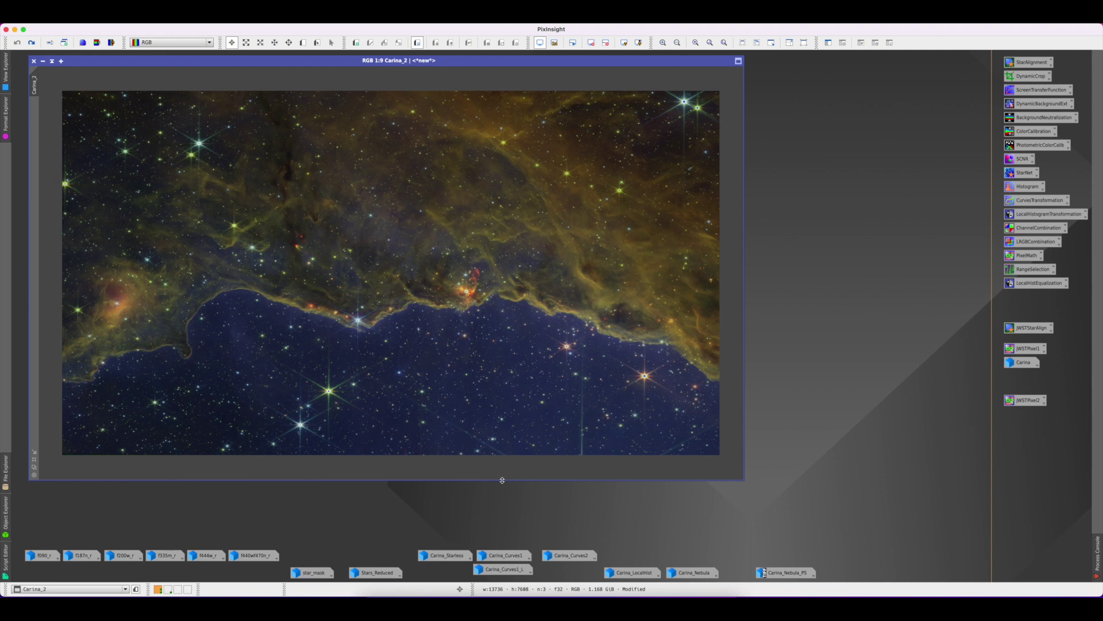
Step: Run StarNet with Create star mask, keep only Carina_Starless open, and close StarNet
{"action": "double_click", "coordinate": [1026, 173]}
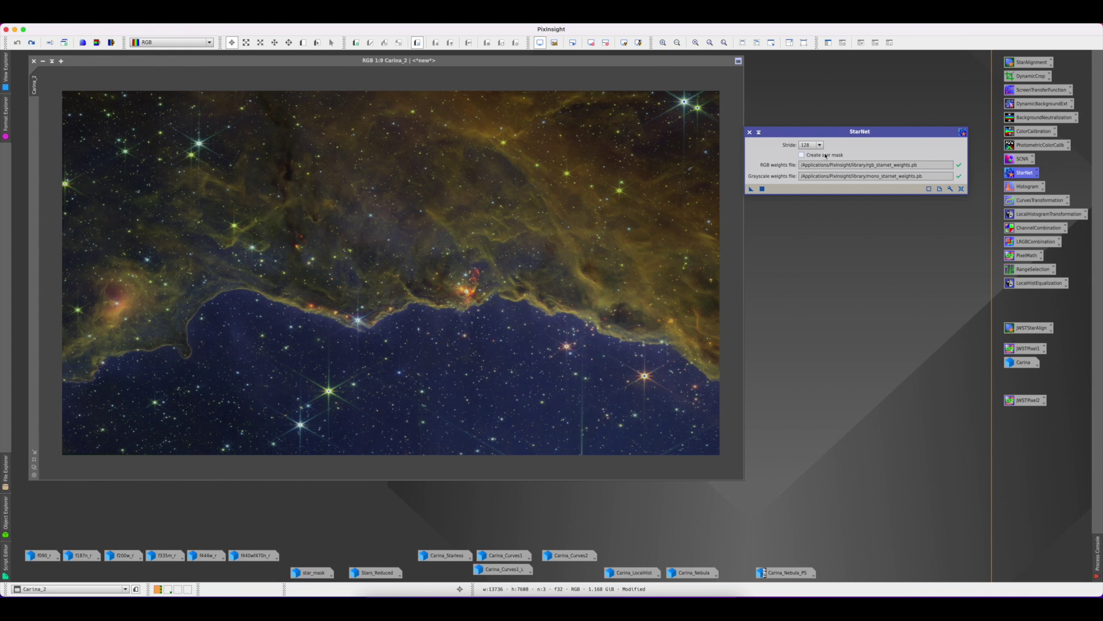
{"action": "left_click", "coordinate": [802, 155]}
{"action": "double_click", "coordinate": [318, 574]}
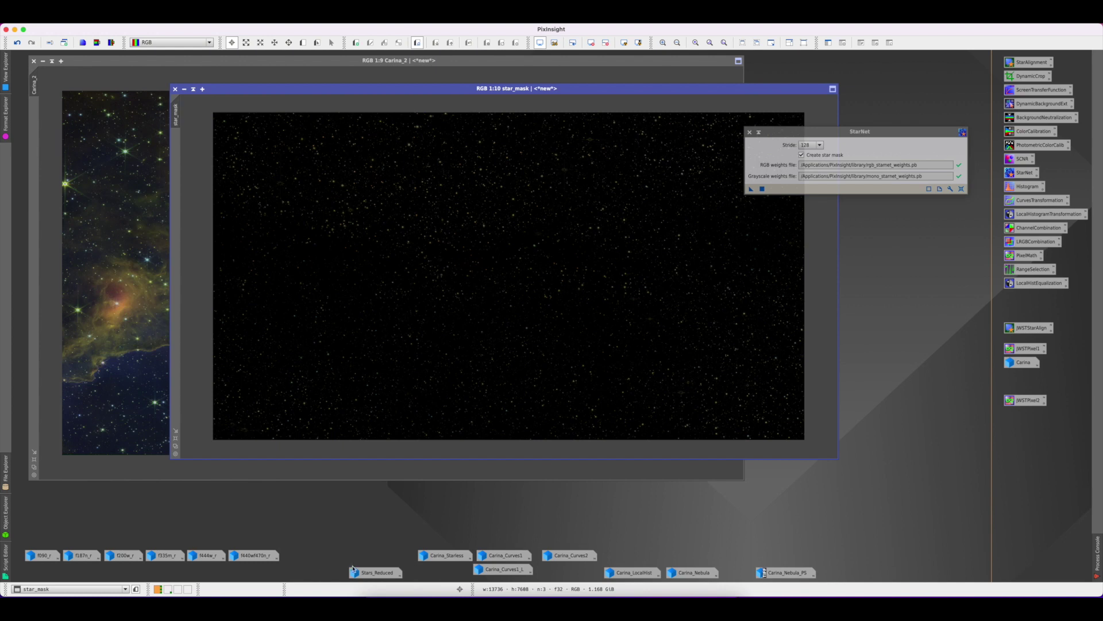
{"action": "double_click", "coordinate": [448, 556]}
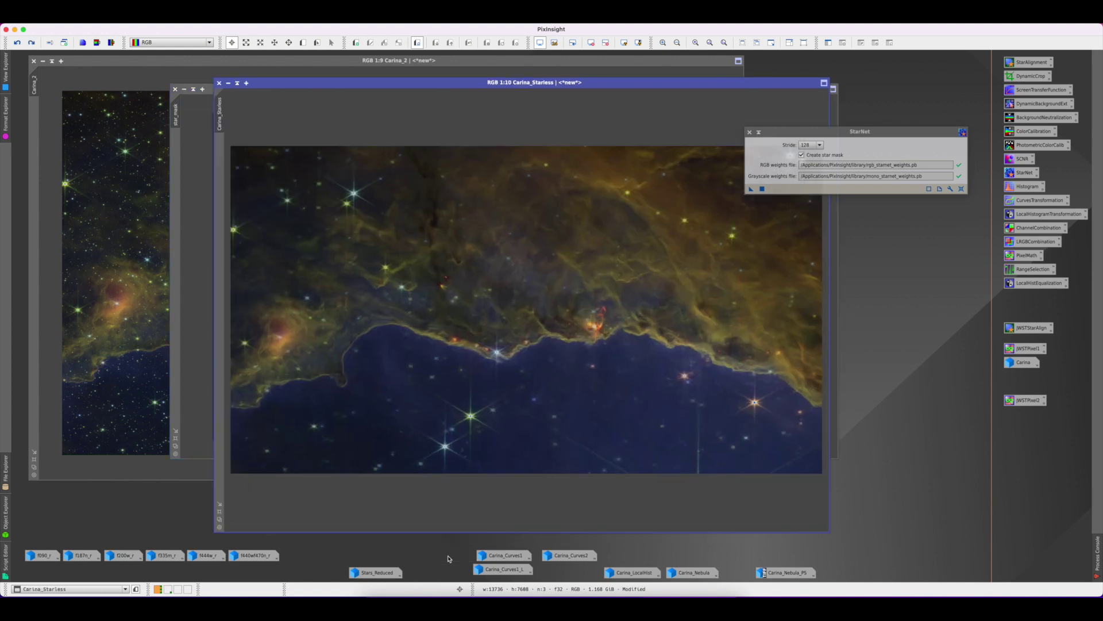
{"action": "left_click", "coordinate": [184, 89]}
{"action": "left_click", "coordinate": [42, 60]}
{"action": "left_click_drag", "start_coordinate": [336, 86], "coordinate": [167, 75]}
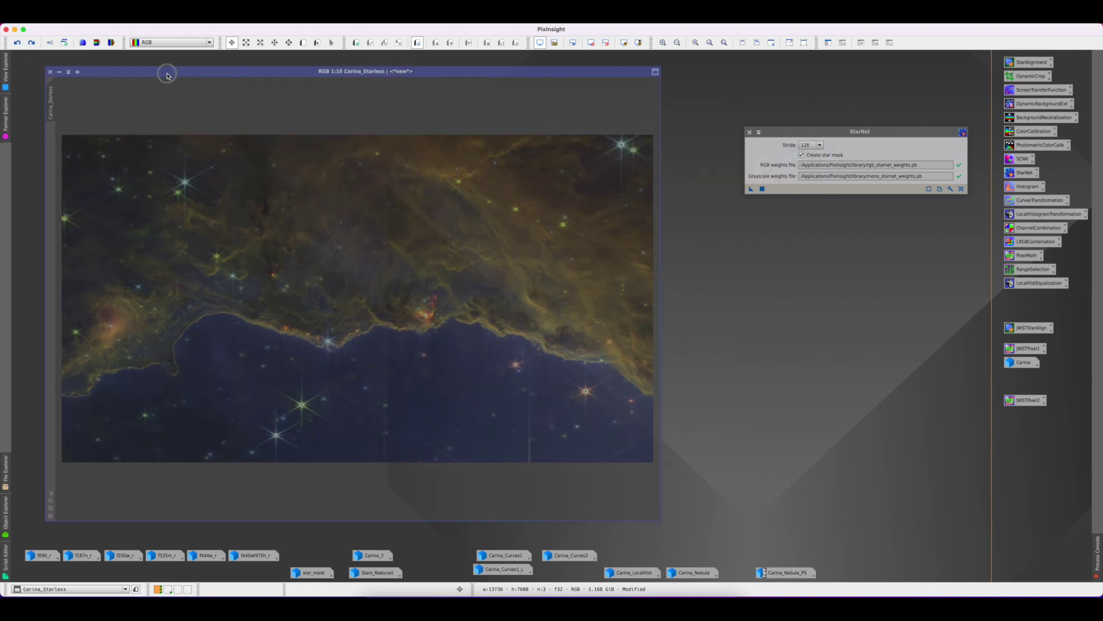
{"action": "left_click", "coordinate": [750, 132]}
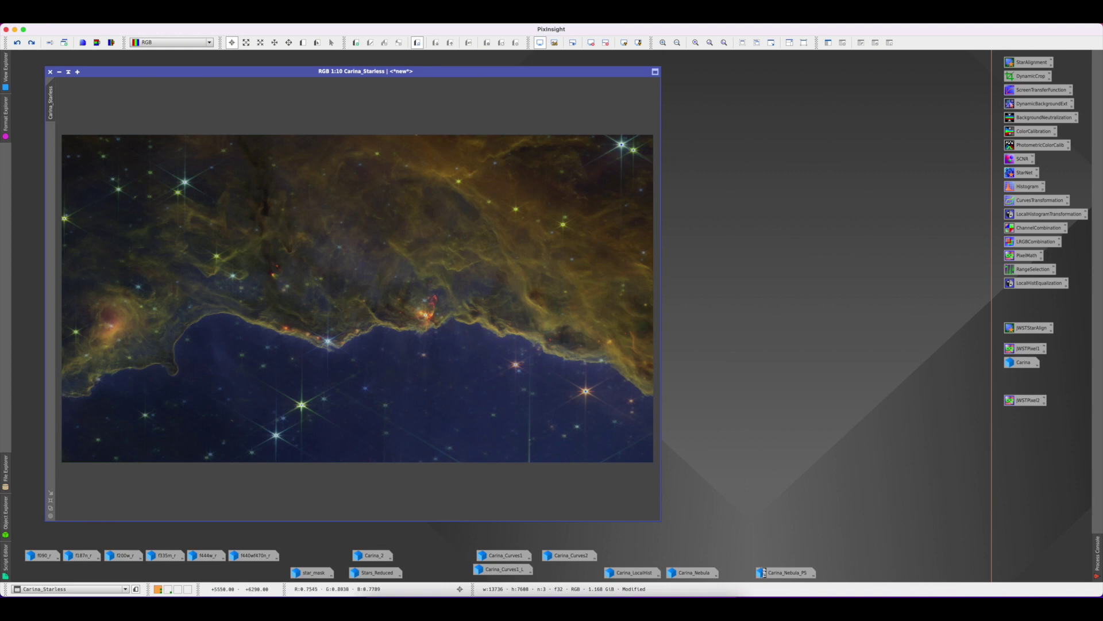
Step: Zoom into Carina_Starless to inspect the stars, then zoom back out to 1:10
{"action": "scroll", "coordinate": [301, 406], "scroll_direction": "up", "scroll_amount": 4}
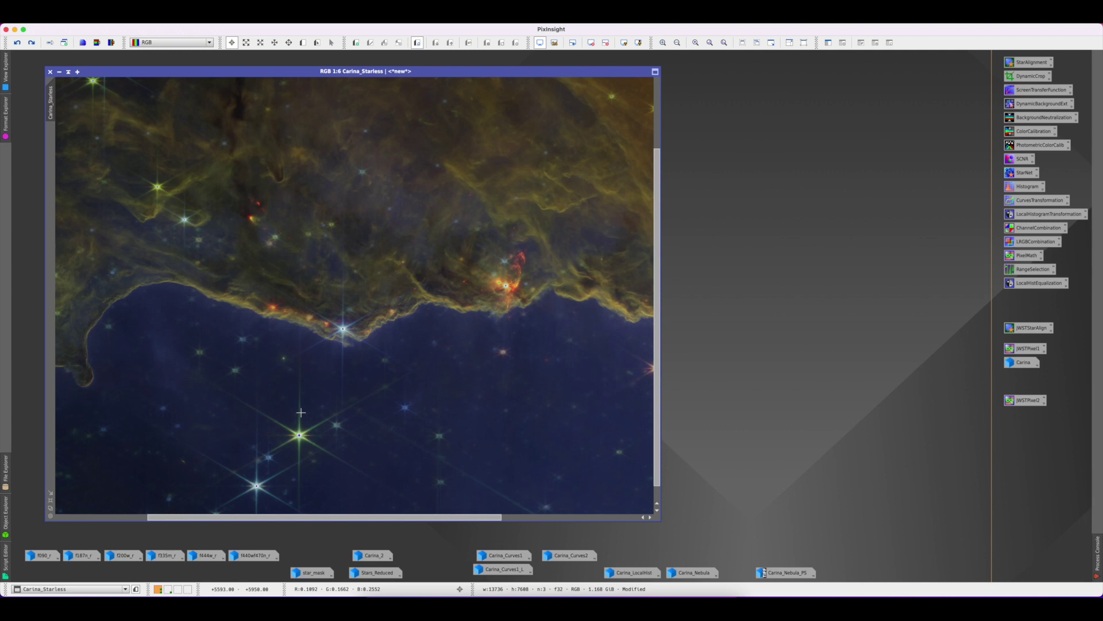
{"action": "scroll", "coordinate": [301, 412], "scroll_direction": "up", "scroll_amount": 1}
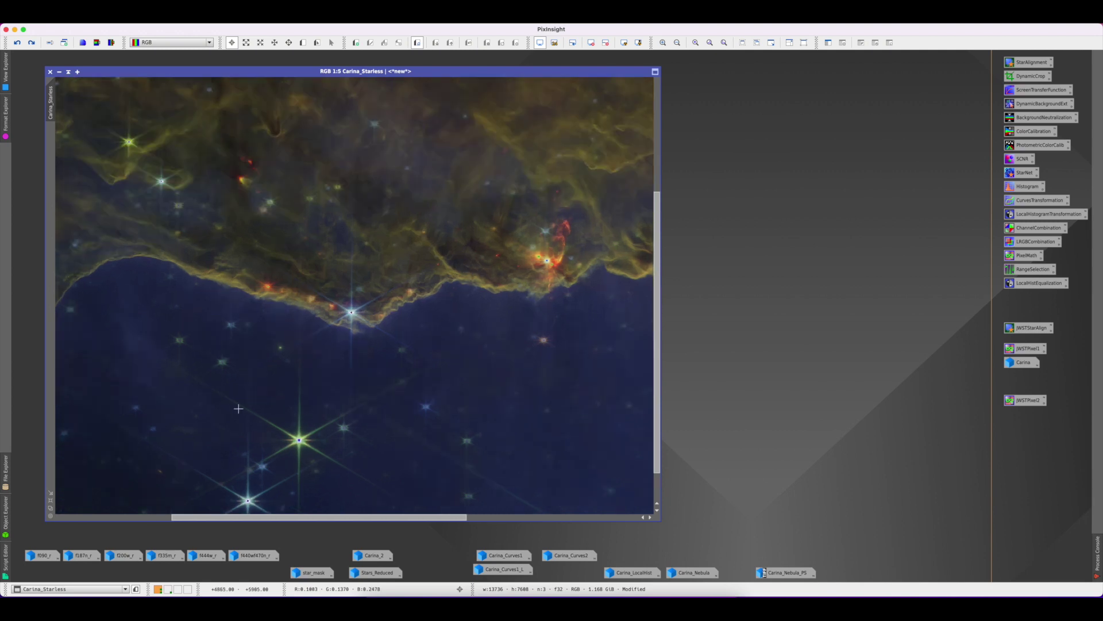
{"action": "left_click_drag", "start_coordinate": [351, 521], "coordinate": [519, 521]}
{"action": "scroll", "coordinate": [530, 413], "scroll_direction": "up", "scroll_amount": 4}
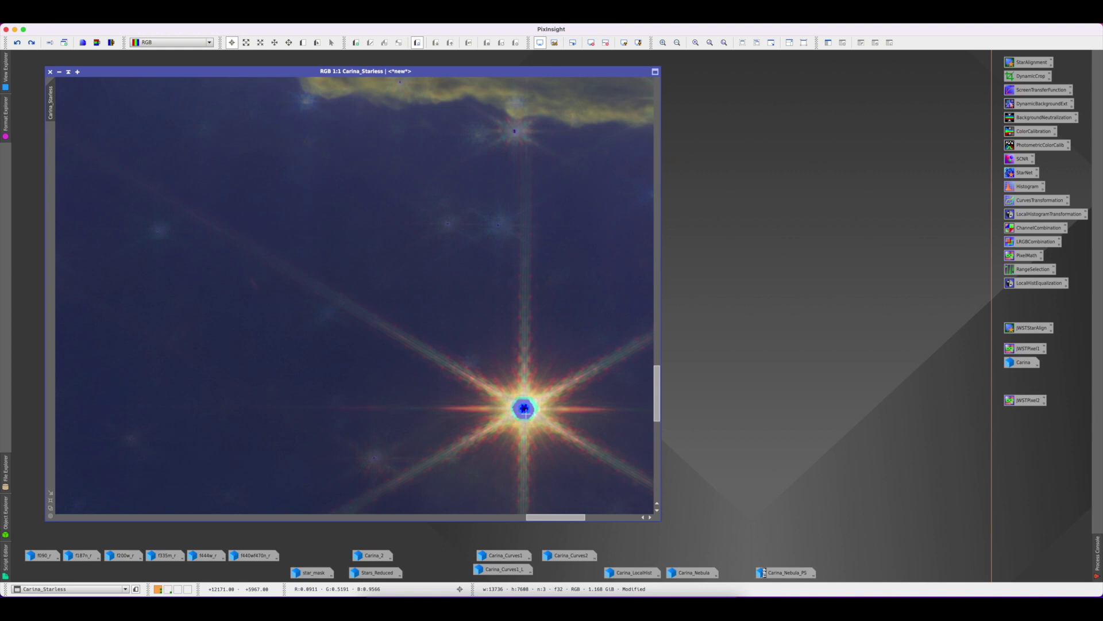
{"action": "scroll", "coordinate": [525, 410], "scroll_direction": "down", "scroll_amount": 2}
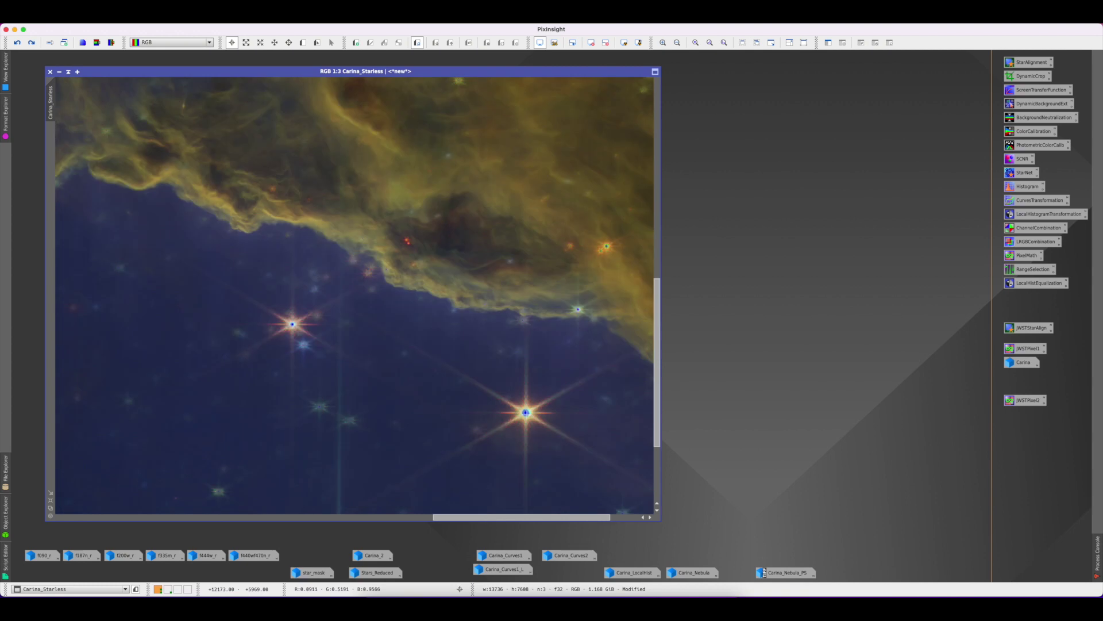
{"action": "scroll", "coordinate": [342, 279], "scroll_direction": "down", "scroll_amount": 7}
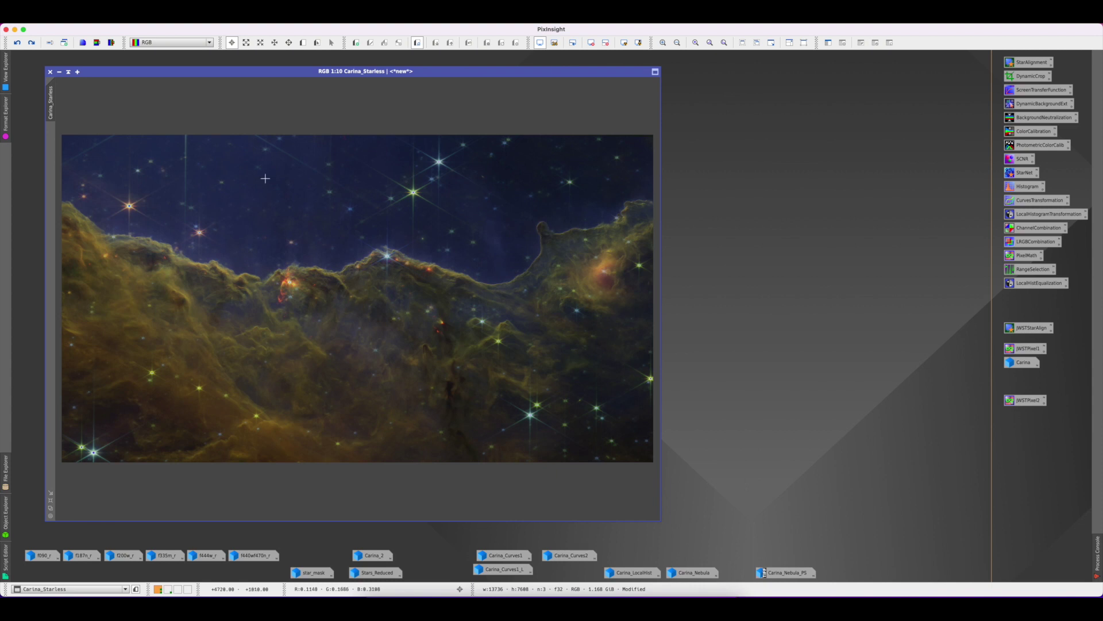
Step: Bring up Carina_Curves1 with its two adjustments redone, alongside the Carina_Curves1_L luminance image
{"action": "double_click", "coordinate": [505, 568]}
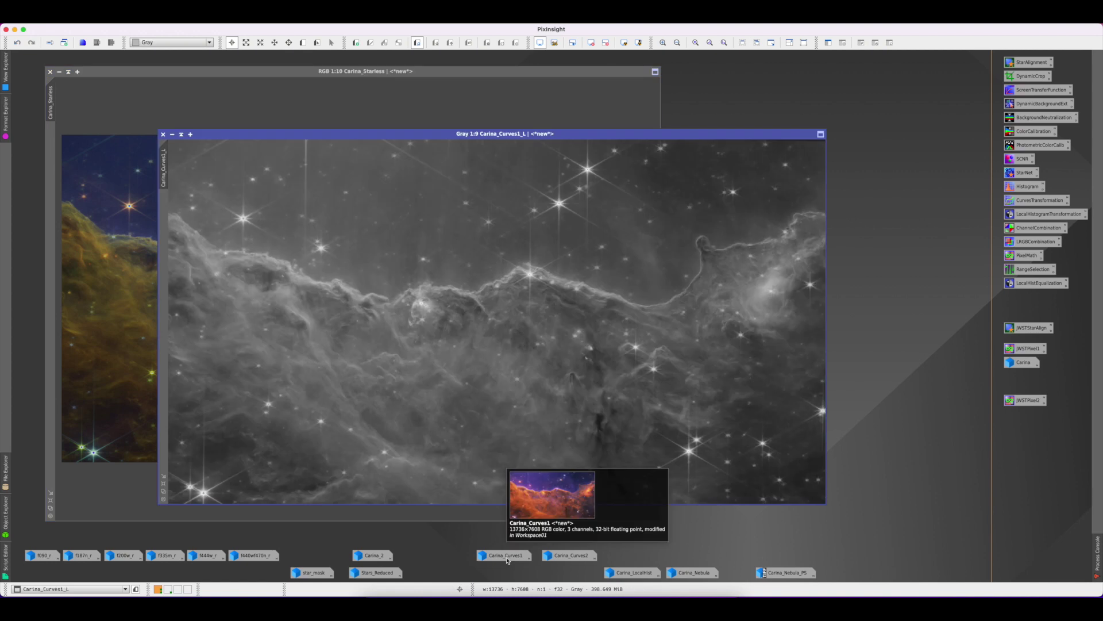
{"action": "left_click", "coordinate": [172, 135]}
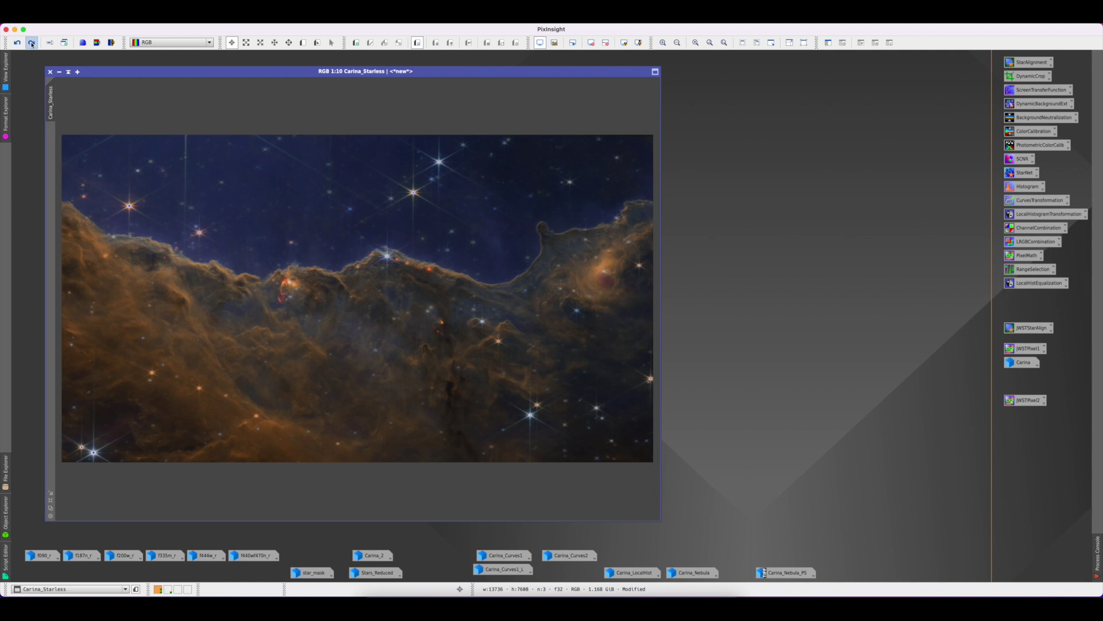
{"action": "left_click", "coordinate": [31, 43]}
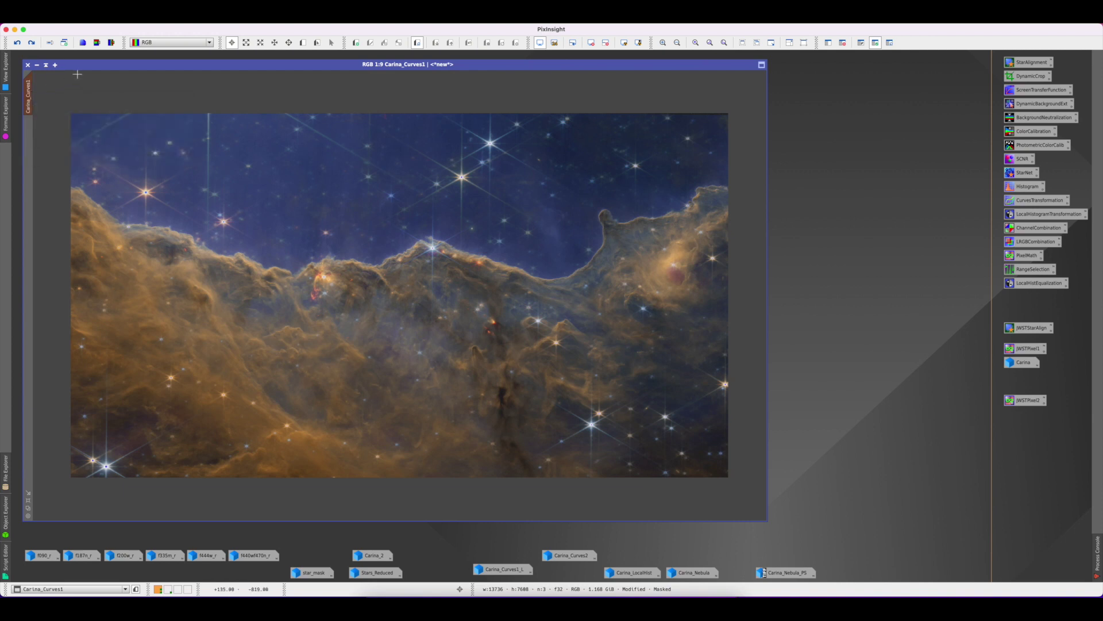
{"action": "left_click", "coordinate": [32, 42]}
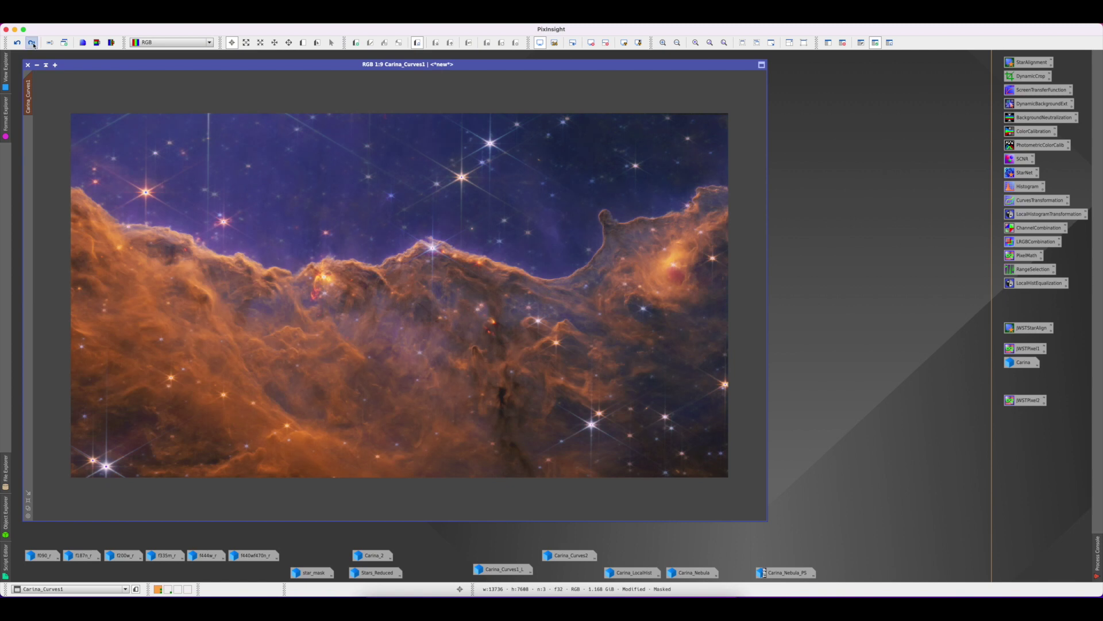
{"action": "left_click", "coordinate": [31, 42]}
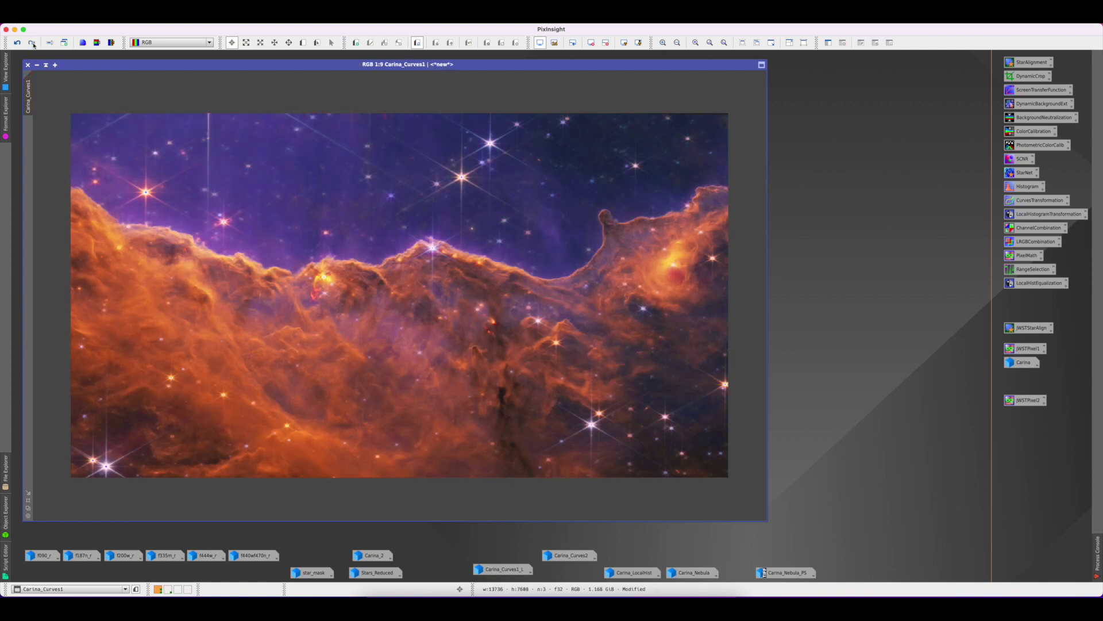
{"action": "double_click", "coordinate": [519, 573]}
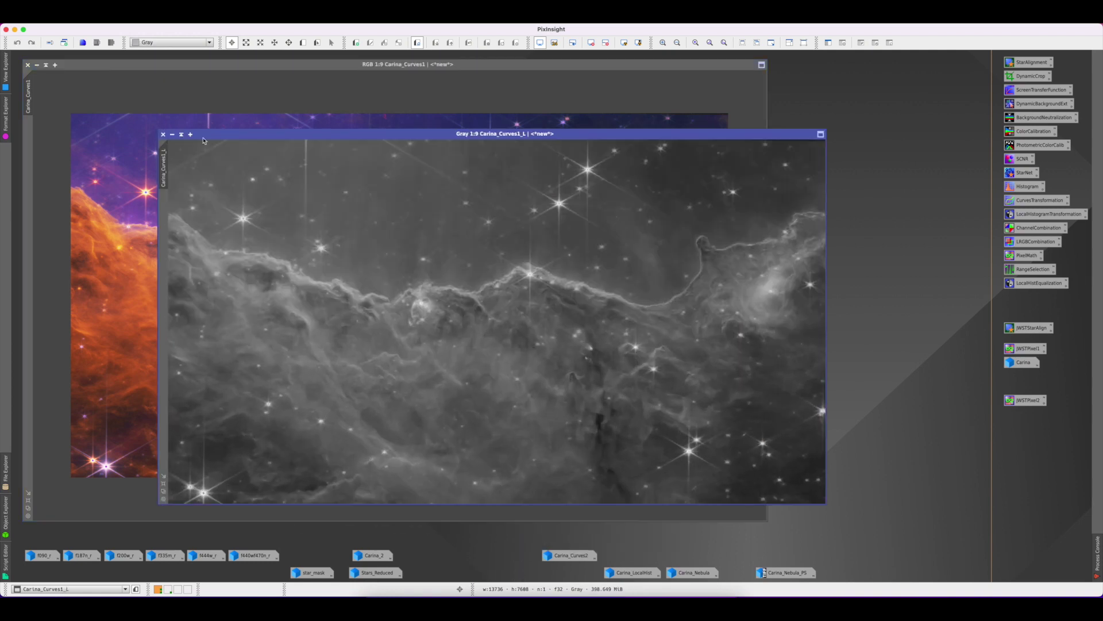
Step: Open Carina_Curves2, undo its last adjustment and move its window aside
{"action": "double_click", "coordinate": [576, 558]}
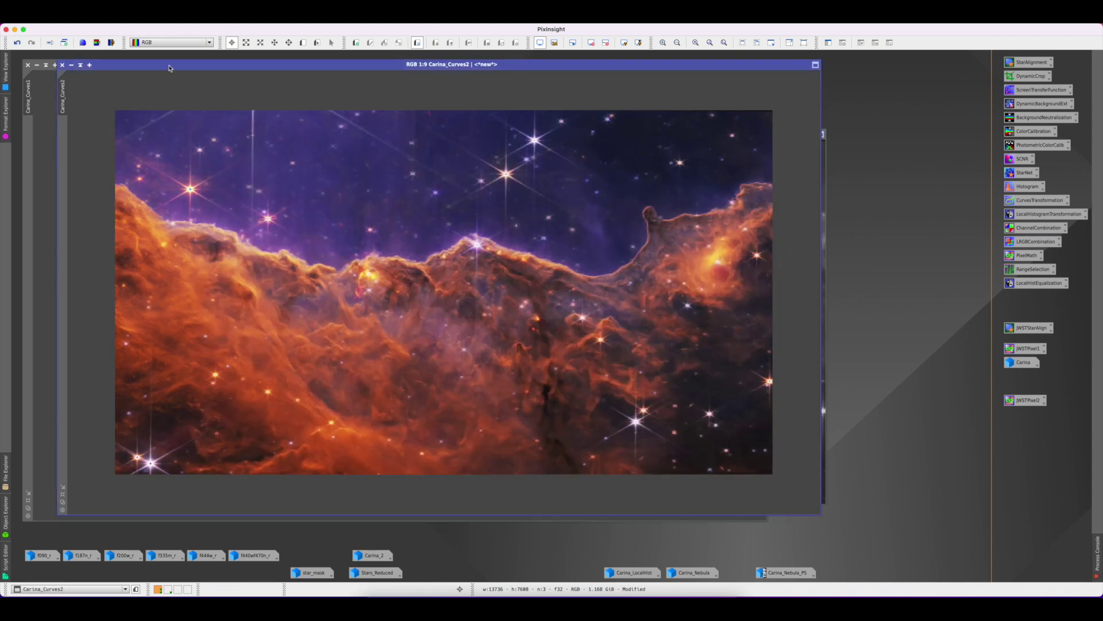
{"action": "left_click_drag", "start_coordinate": [170, 65], "coordinate": [149, 65]}
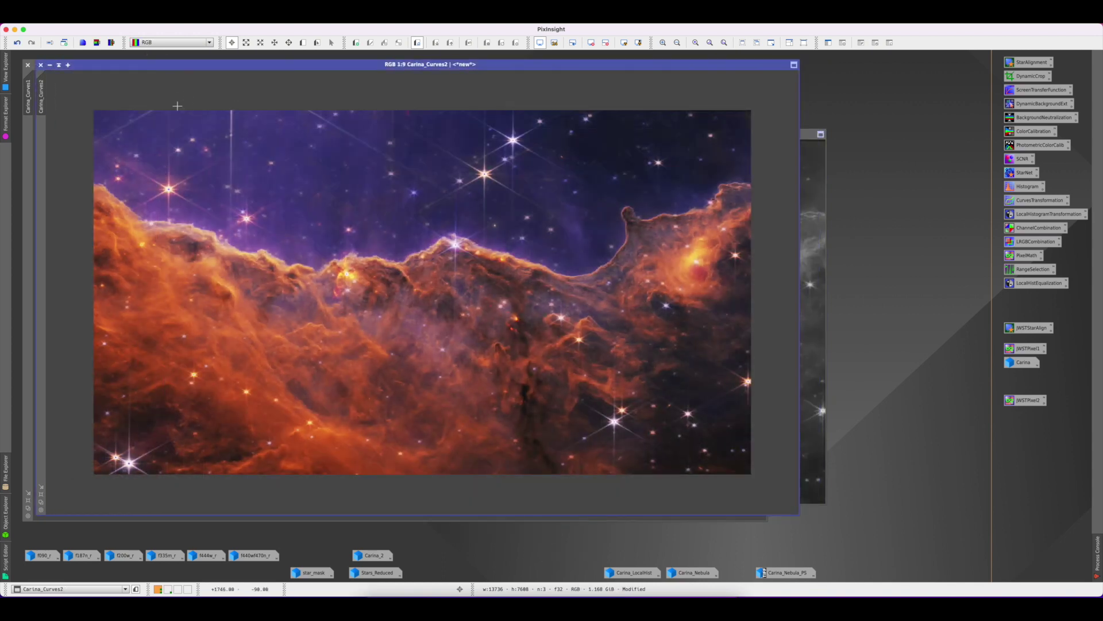
{"action": "left_click", "coordinate": [18, 43]}
{"action": "left_click_drag", "start_coordinate": [124, 66], "coordinate": [386, 75]}
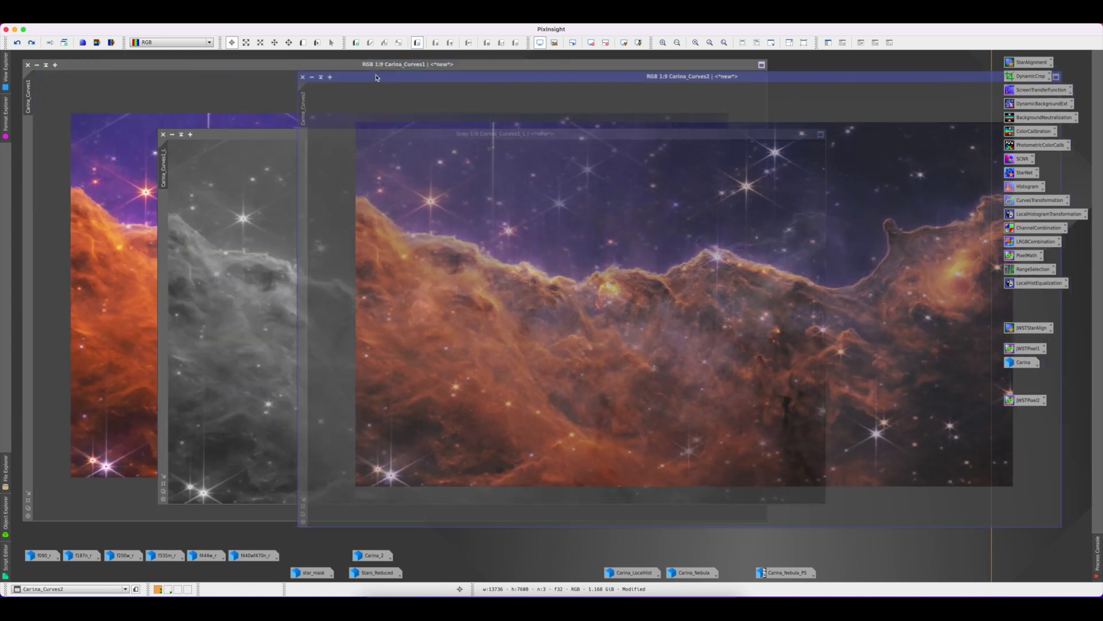
Step: Flip between Carina_Curves1 and Carina_Curves2 to compare, then iconize all other image windows
{"action": "left_click", "coordinate": [173, 68]}
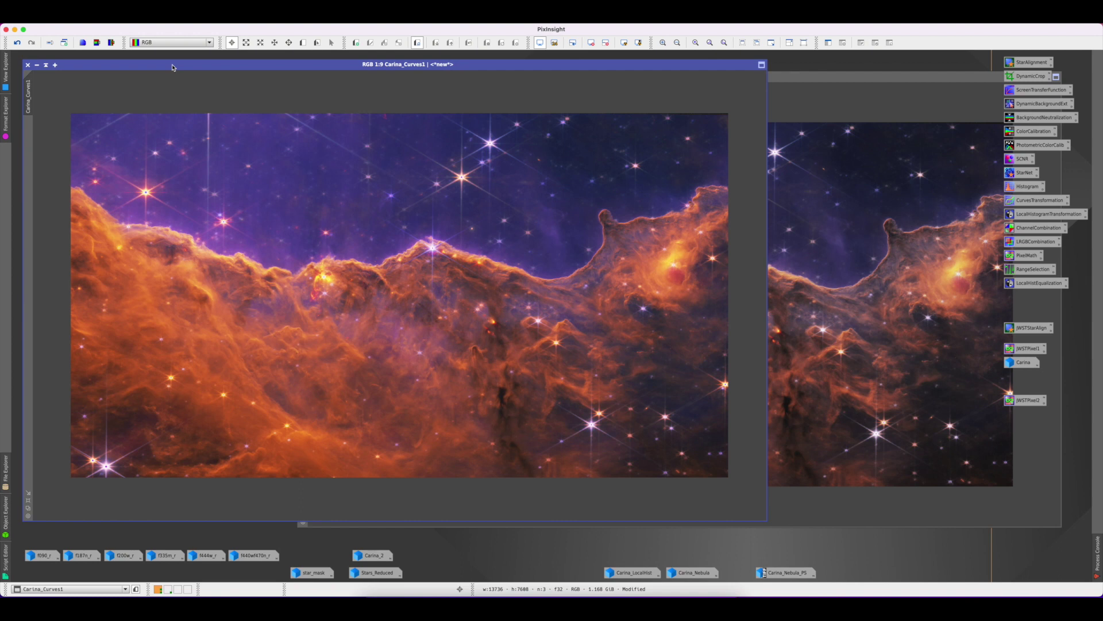
{"action": "key", "text": "ctrl+Tab"}
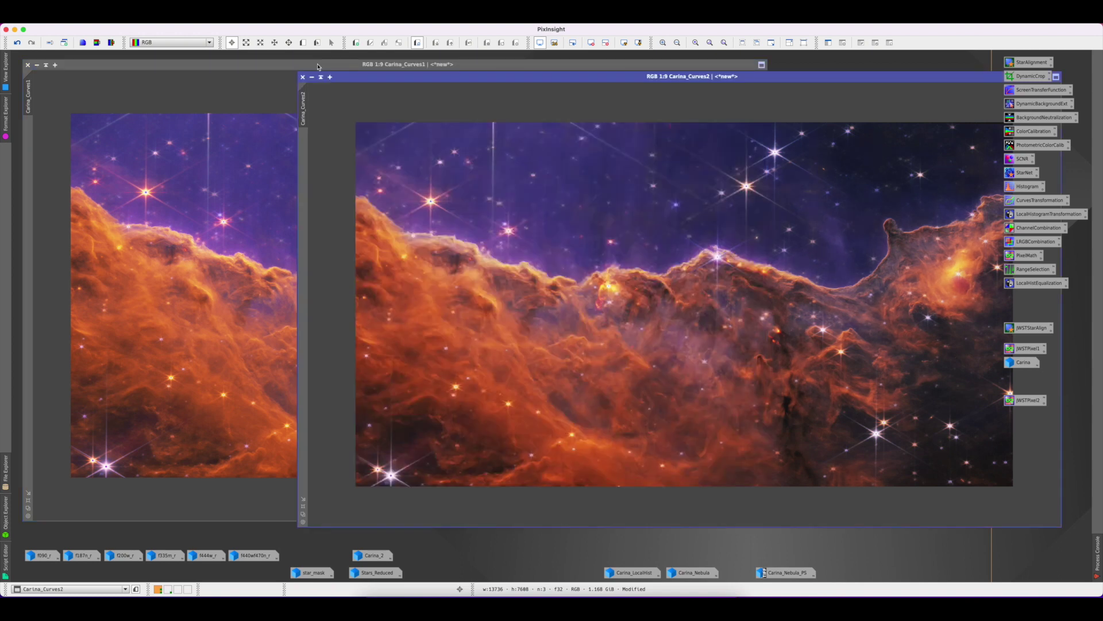
{"action": "left_click", "coordinate": [318, 66]}
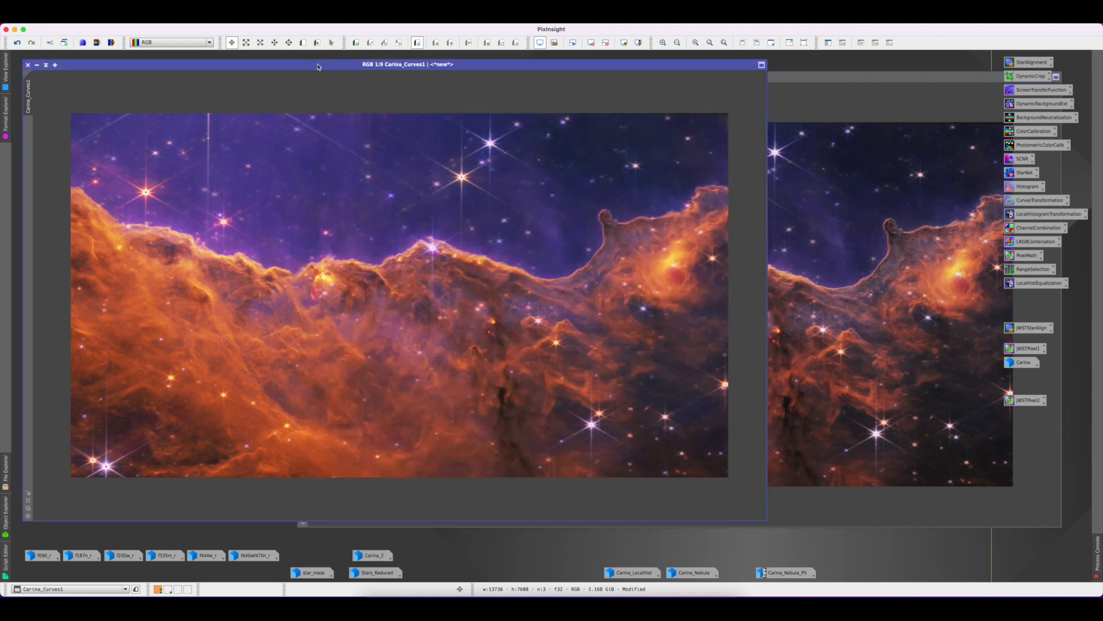
{"action": "left_click", "coordinate": [804, 81]}
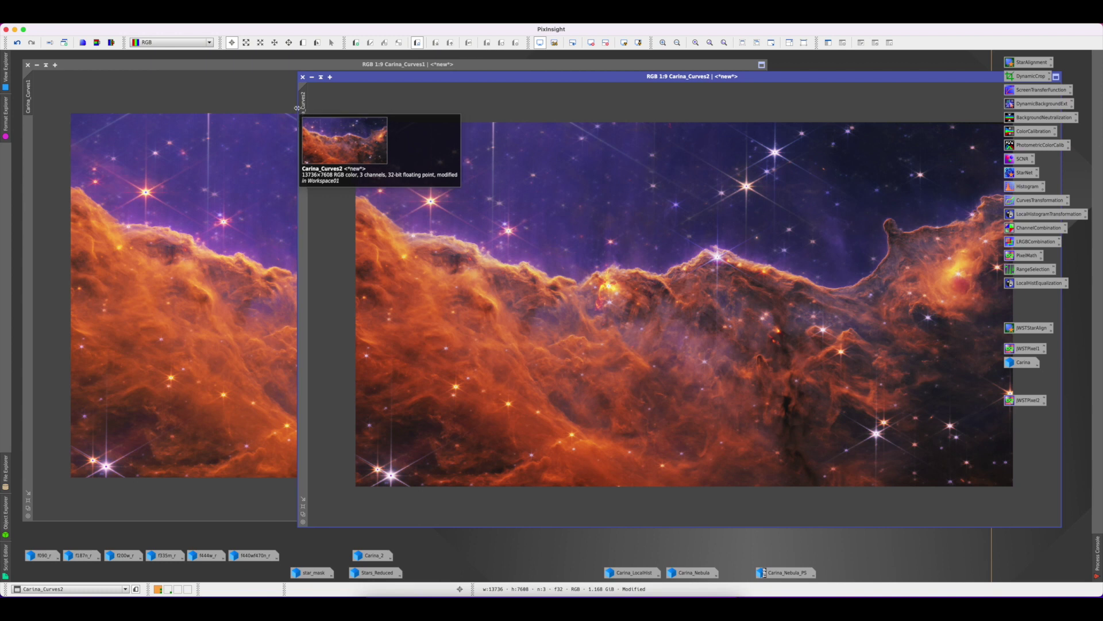
{"action": "left_click", "coordinate": [312, 78]}
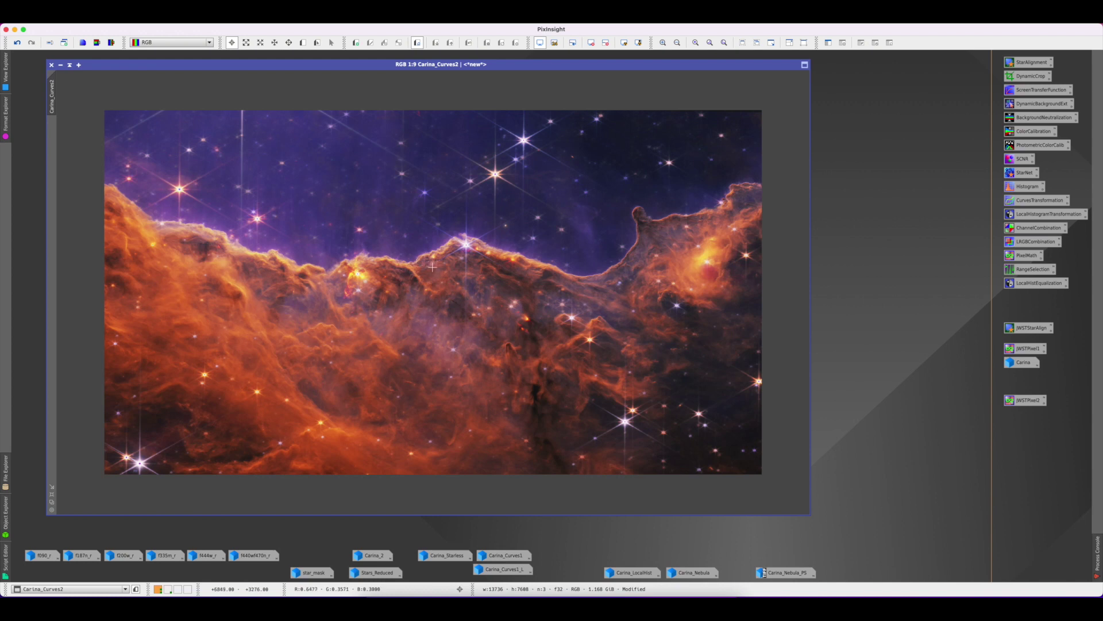
Step: Clone Carina_Curves2 by dragging its view onto the workspace and open the clone
{"action": "left_click_drag", "start_coordinate": [435, 268], "coordinate": [636, 577]}
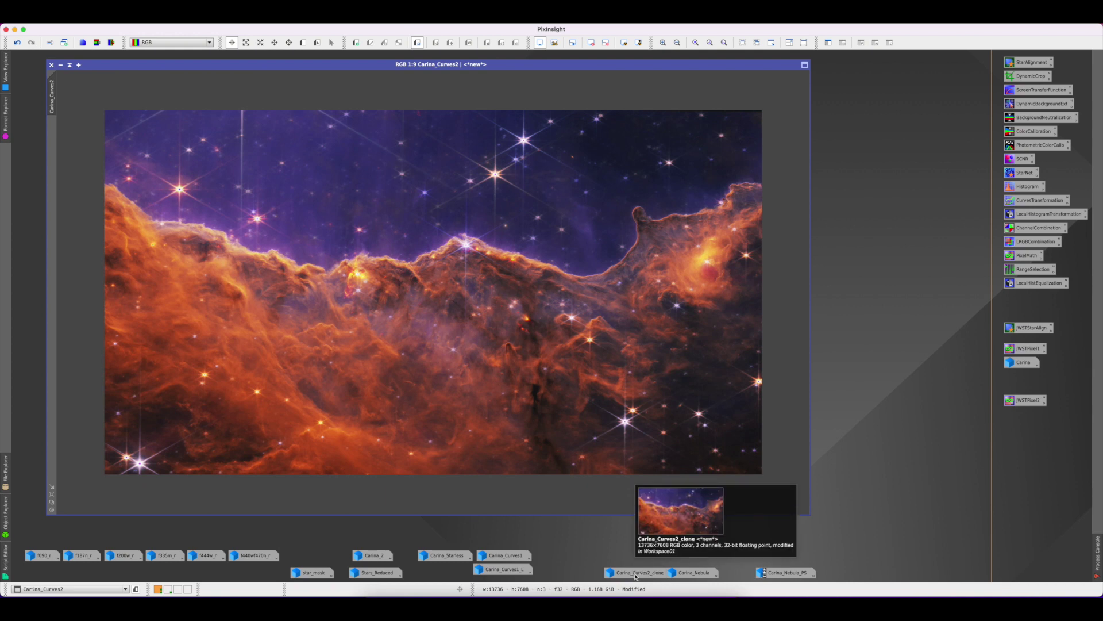
{"action": "left_click", "coordinate": [636, 577]}
{"action": "double_click", "coordinate": [636, 577]}
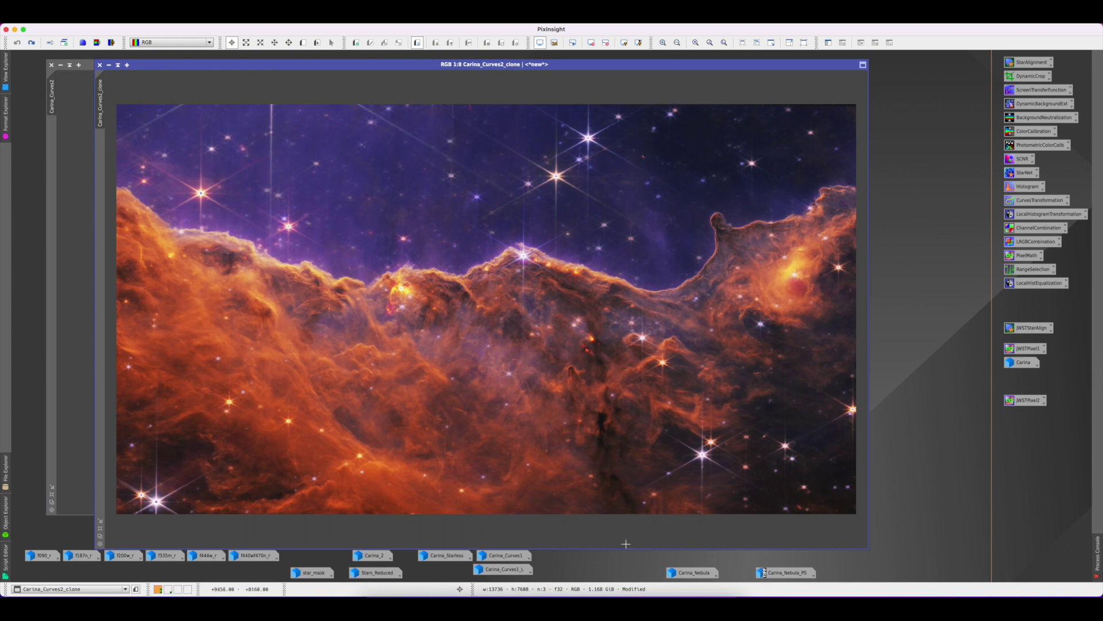
Step: Bring up Carina_LocalHist and open LocalHistogramEqualization (kernel radius 64, contrast limit 2.0, amount 1.000)
{"action": "mouse_move", "coordinate": [59, 87]}
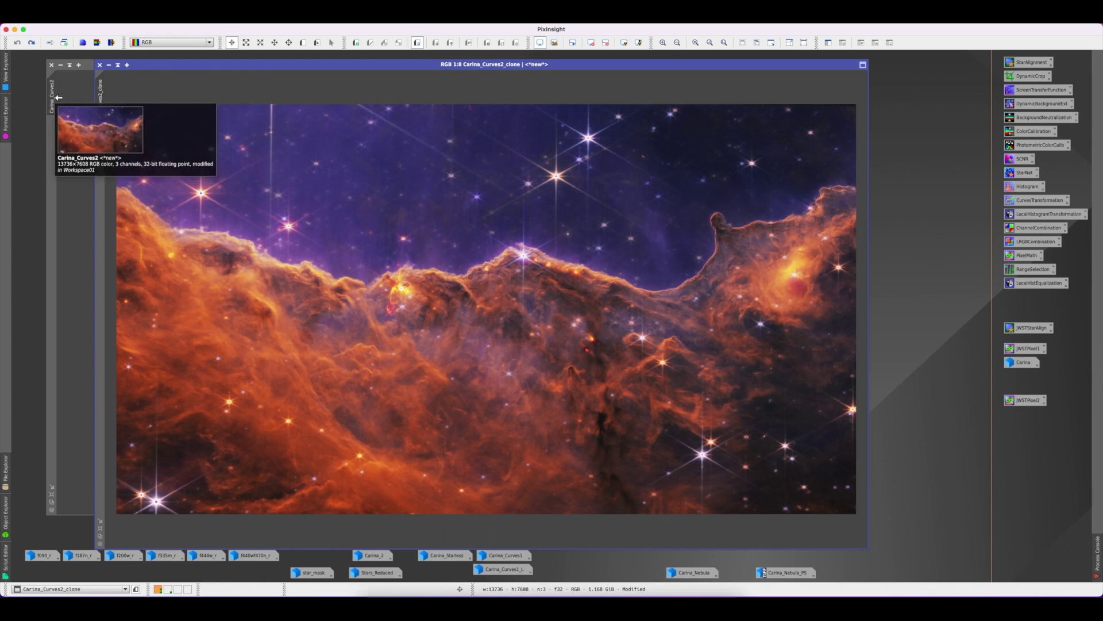
{"action": "mouse_move", "coordinate": [101, 94]}
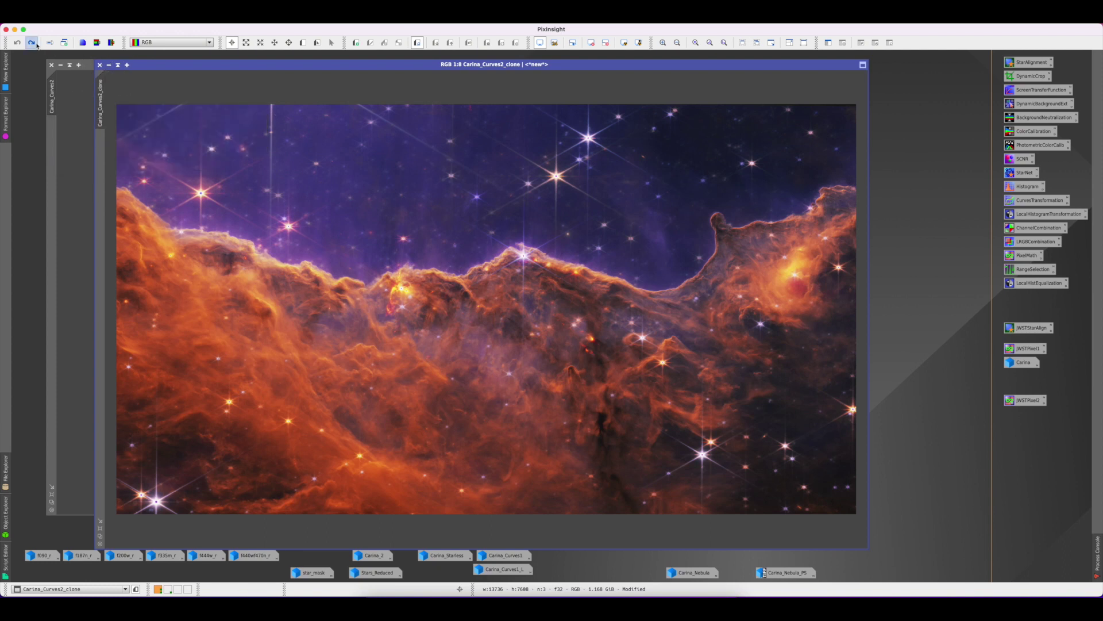
{"action": "left_click", "coordinate": [145, 65]}
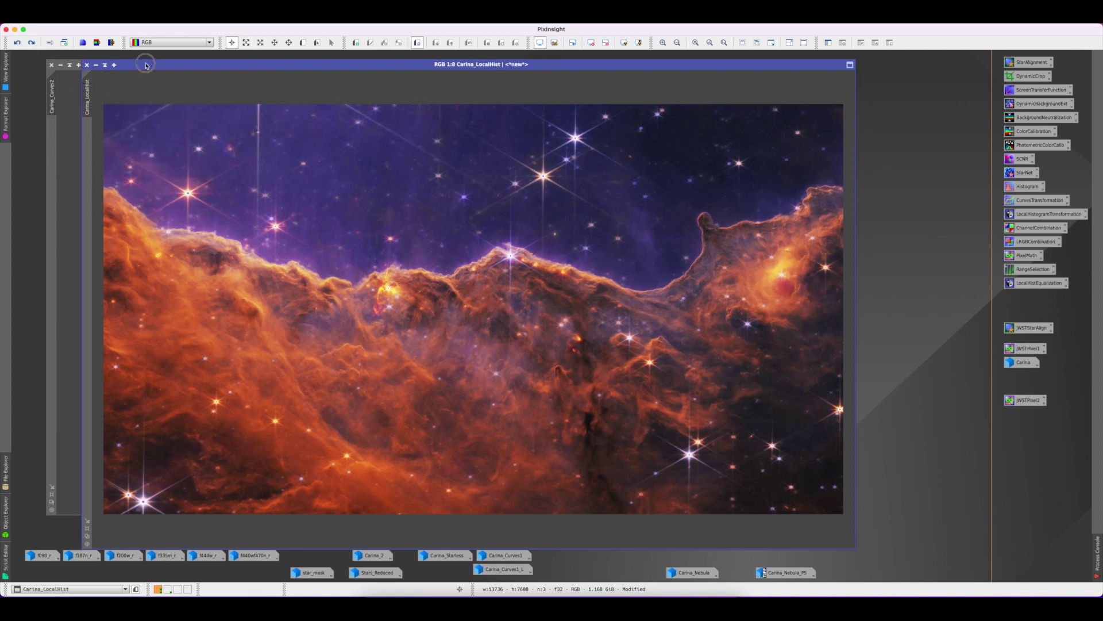
{"action": "double_click", "coordinate": [1047, 215]}
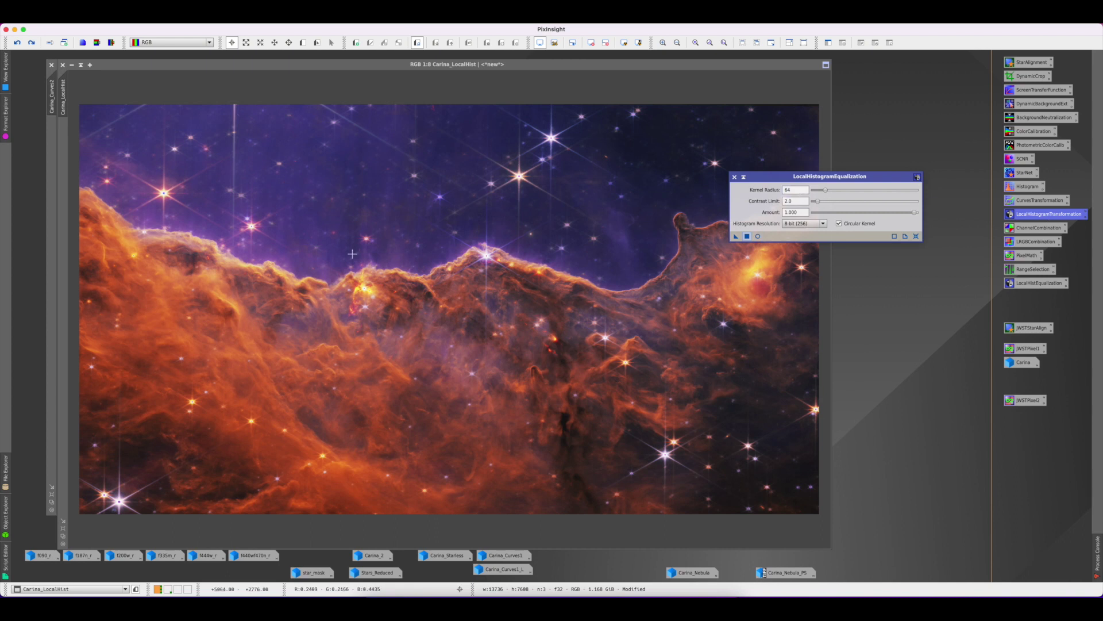
Step: Read pixel values on the nebula ridge, then draw Preview01 below it and open it as a view
{"action": "left_click", "coordinate": [487, 240]}
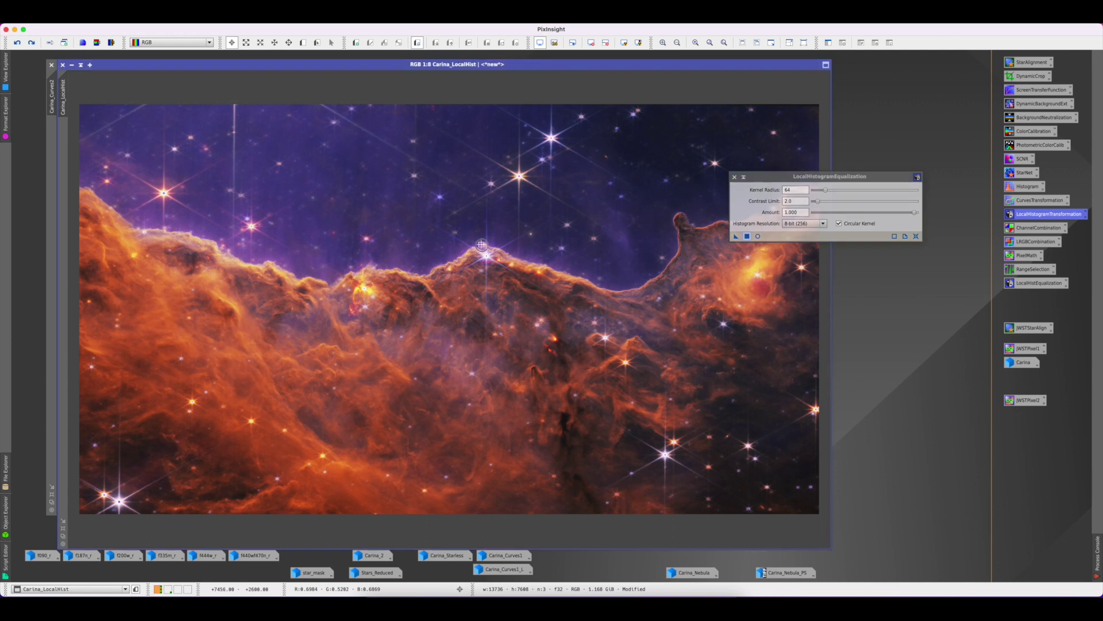
{"action": "left_click_drag", "start_coordinate": [559, 313], "coordinate": [603, 339]}
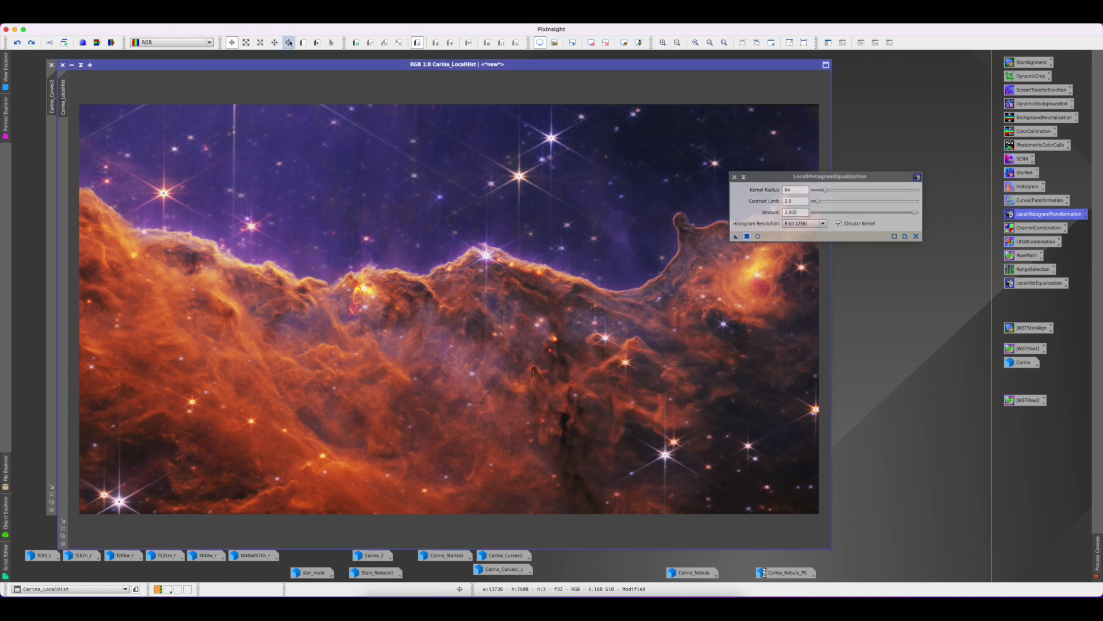
{"action": "left_click", "coordinate": [303, 43]}
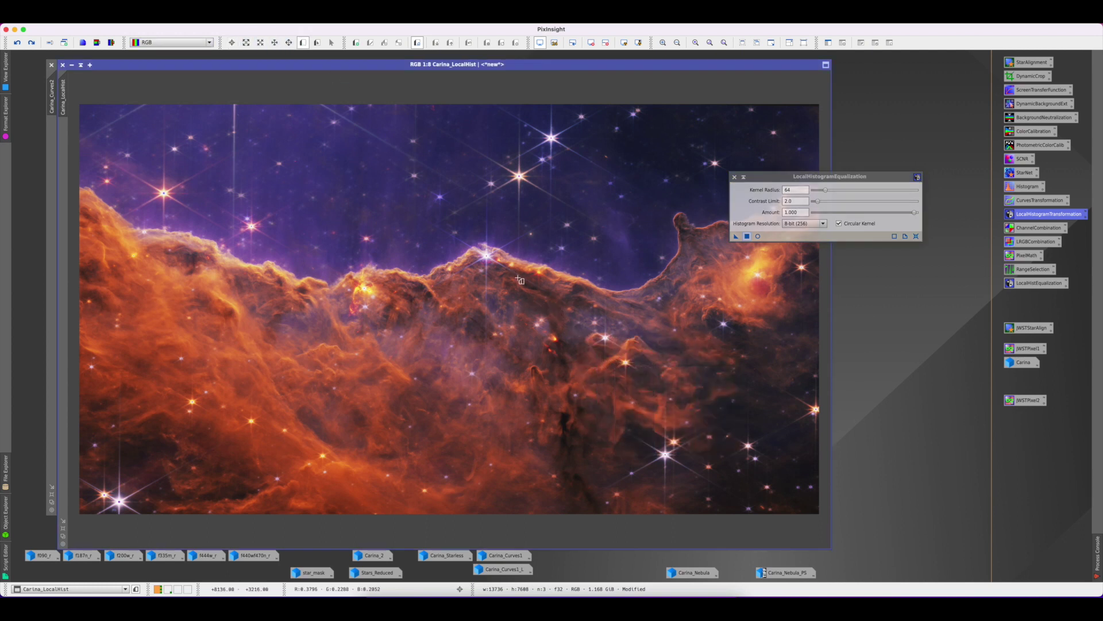
{"action": "left_click_drag", "start_coordinate": [515, 272], "coordinate": [727, 432]}
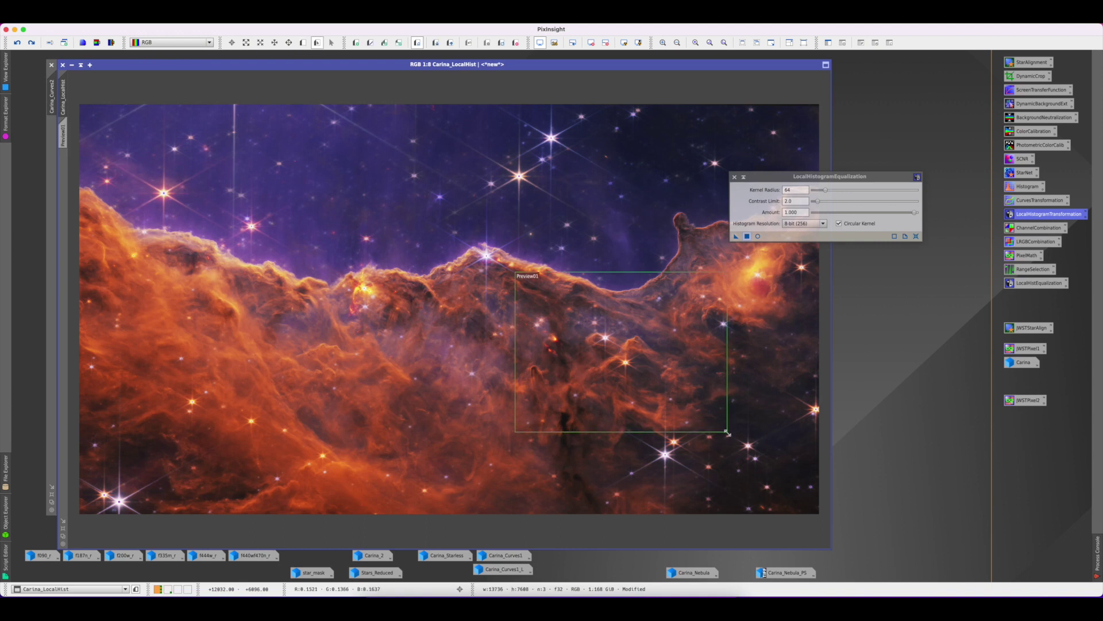
{"action": "left_click", "coordinate": [60, 129]}
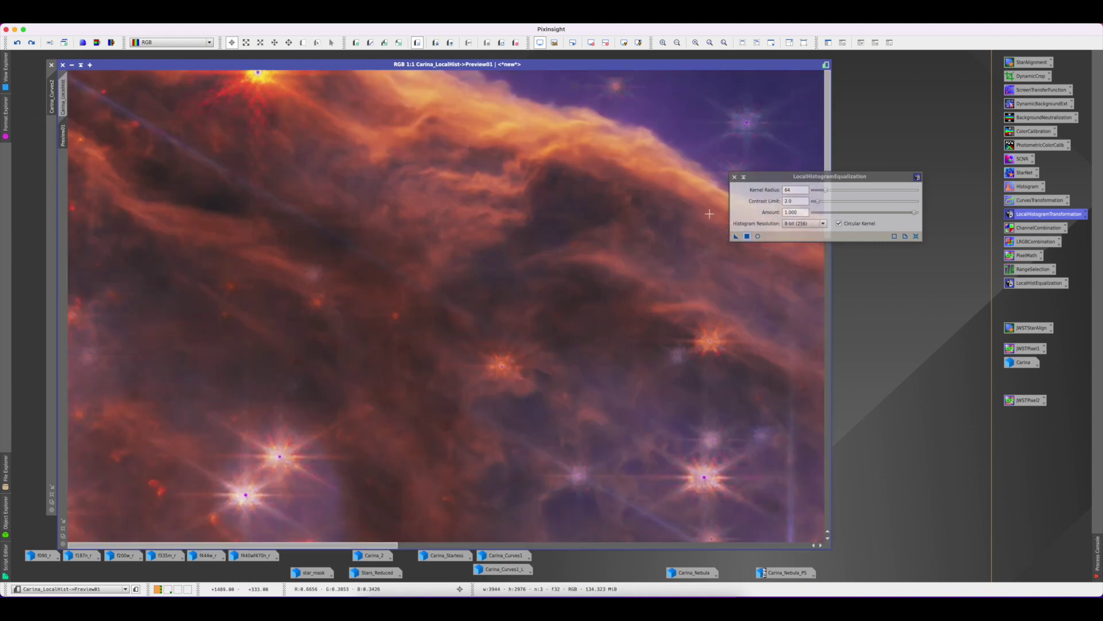
Step: Set LocalHistogramEqualization kernel radius to 192 and amount to 0.120 with Real-Time Preview on
{"action": "left_click_drag", "start_coordinate": [826, 190], "coordinate": [853, 194]}
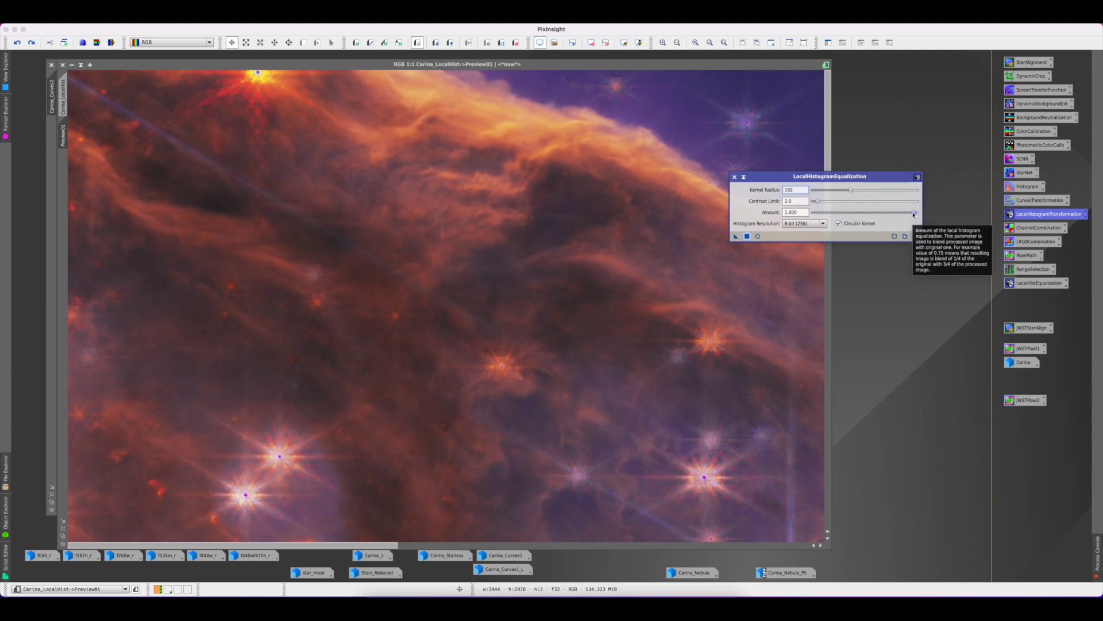
{"action": "left_click_drag", "start_coordinate": [914, 212], "coordinate": [827, 216]}
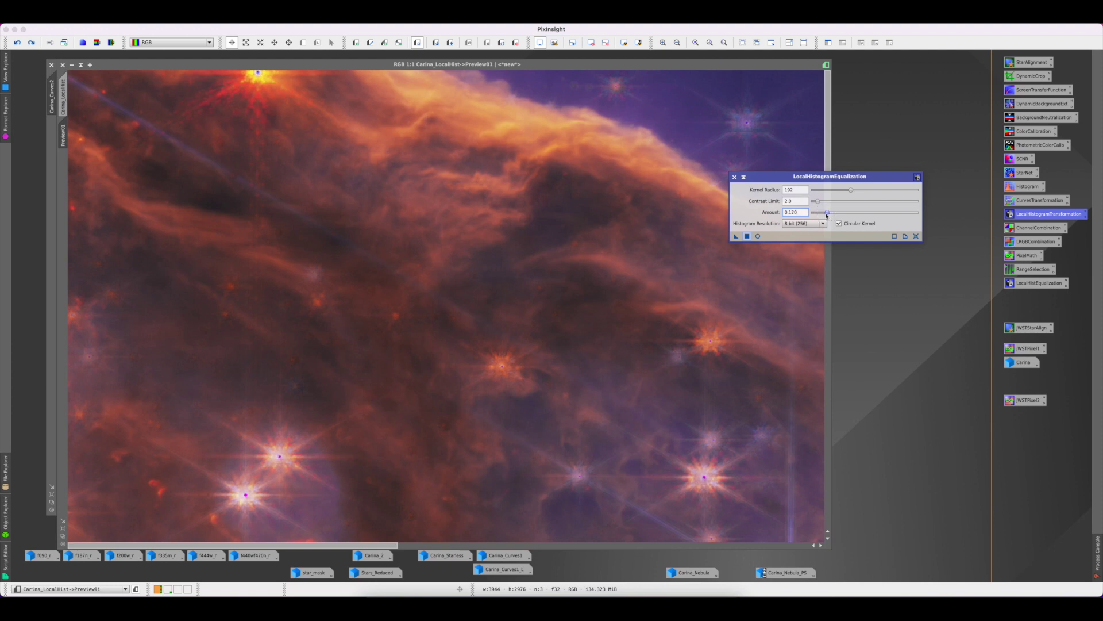
{"action": "left_click", "coordinate": [758, 236]}
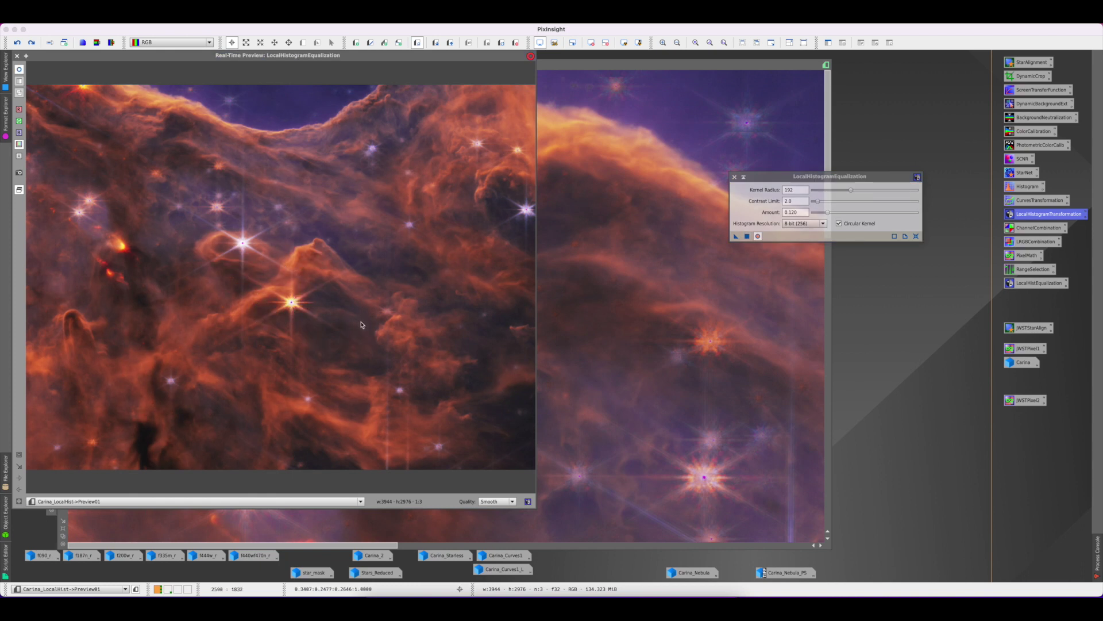
Step: Return to the full Carina_LocalHist image and delete the Preview01 region
{"action": "left_click", "coordinate": [734, 176]}
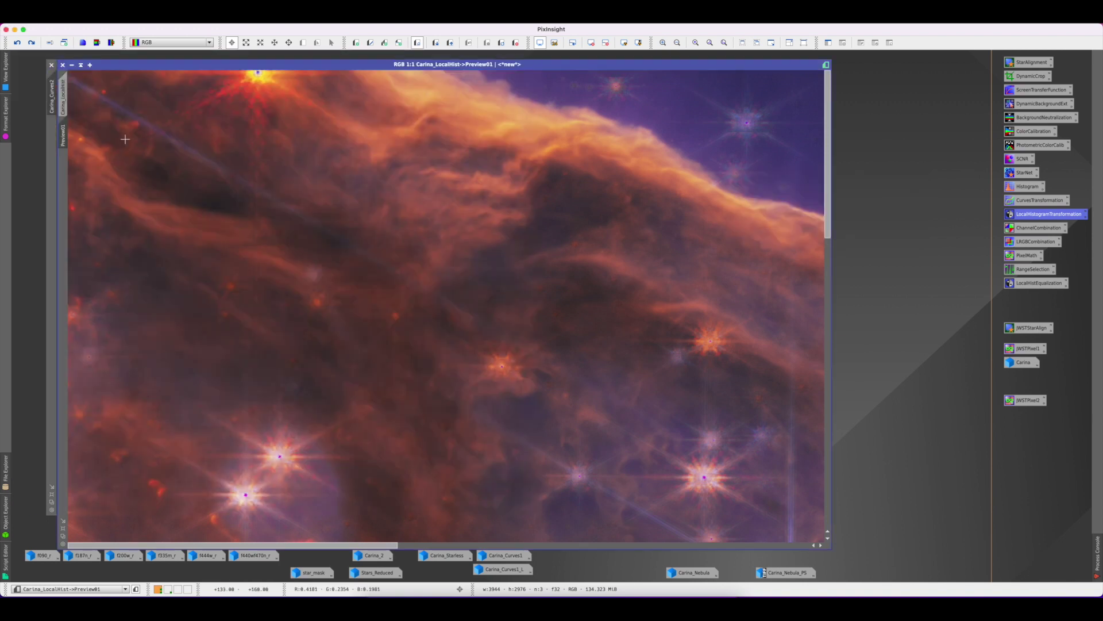
{"action": "right_click", "coordinate": [63, 132]}
{"action": "left_click", "coordinate": [65, 96]}
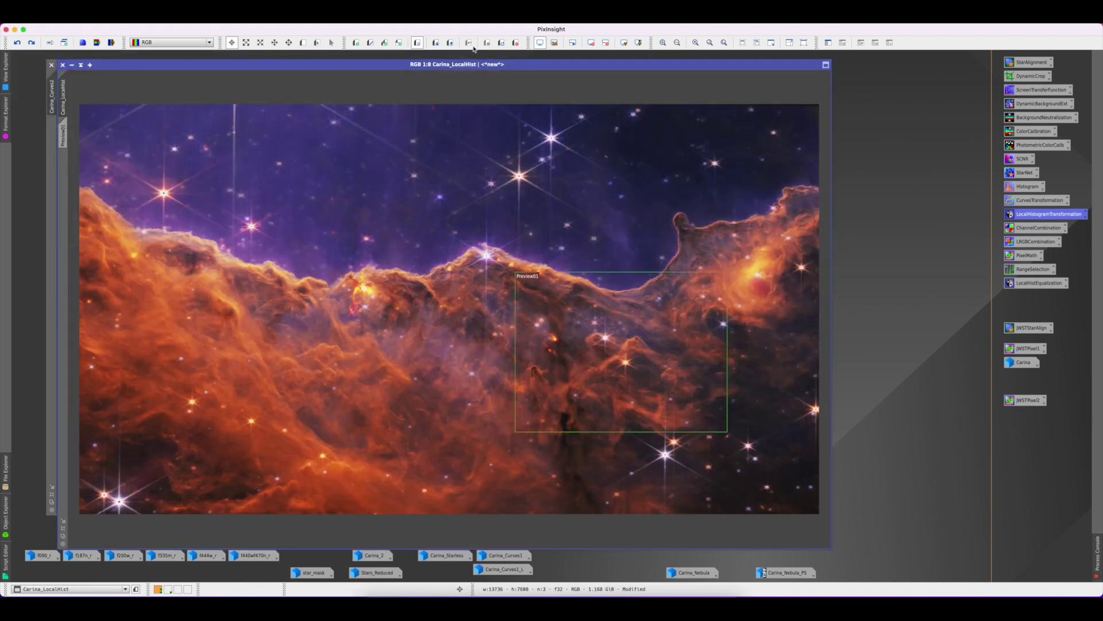
{"action": "left_click", "coordinate": [516, 45]}
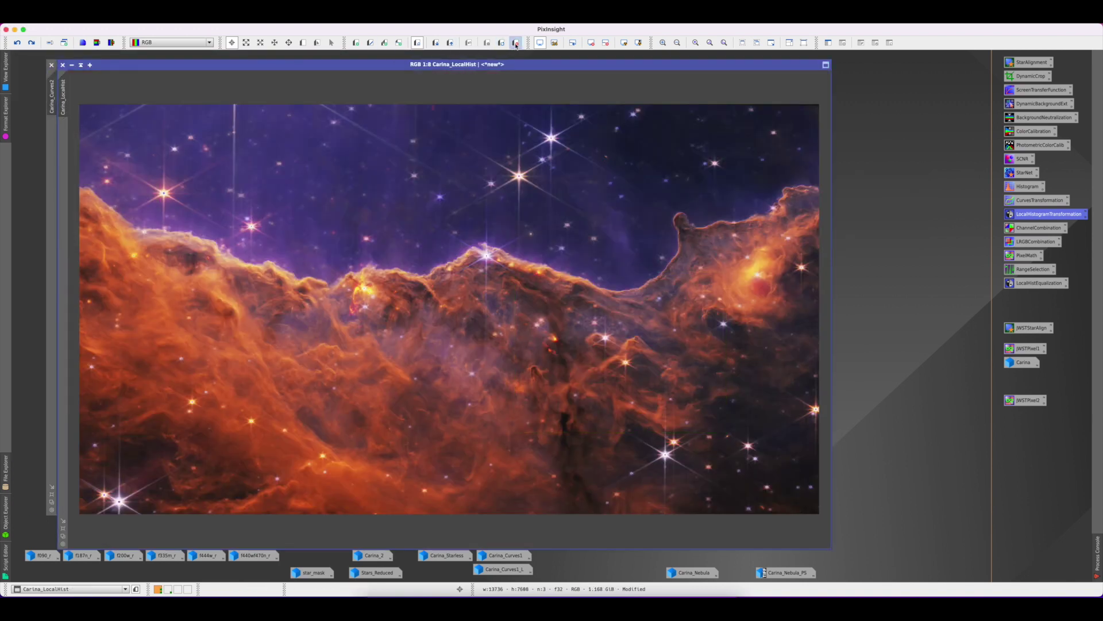
{"action": "scroll", "coordinate": [532, 258], "scroll_direction": "up", "scroll_amount": 1}
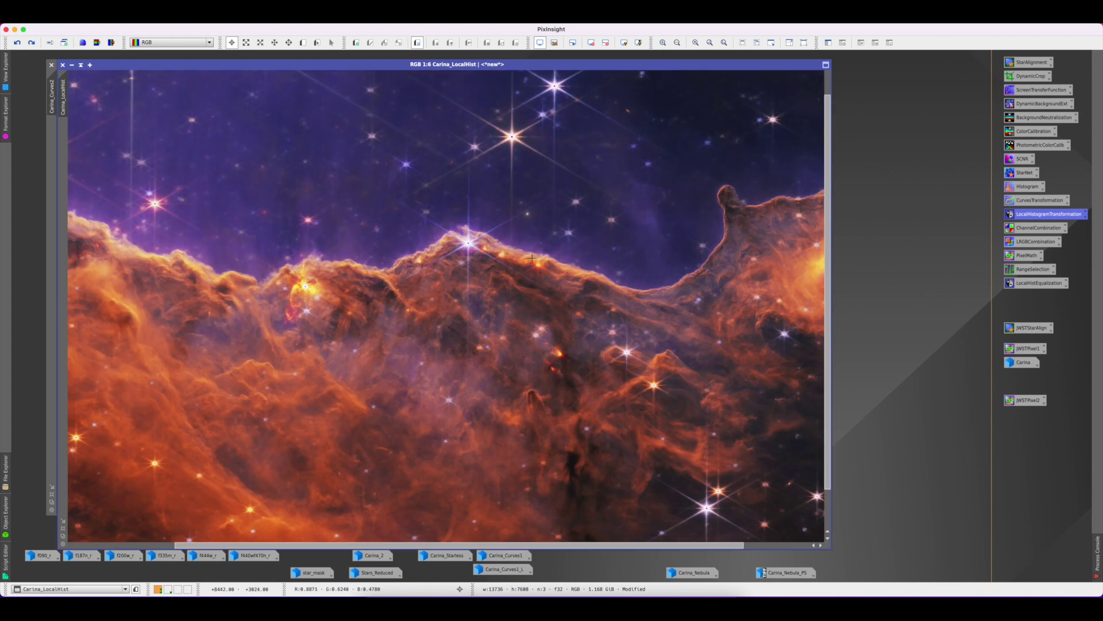
{"action": "scroll", "coordinate": [531, 258], "scroll_direction": "down", "scroll_amount": 1}
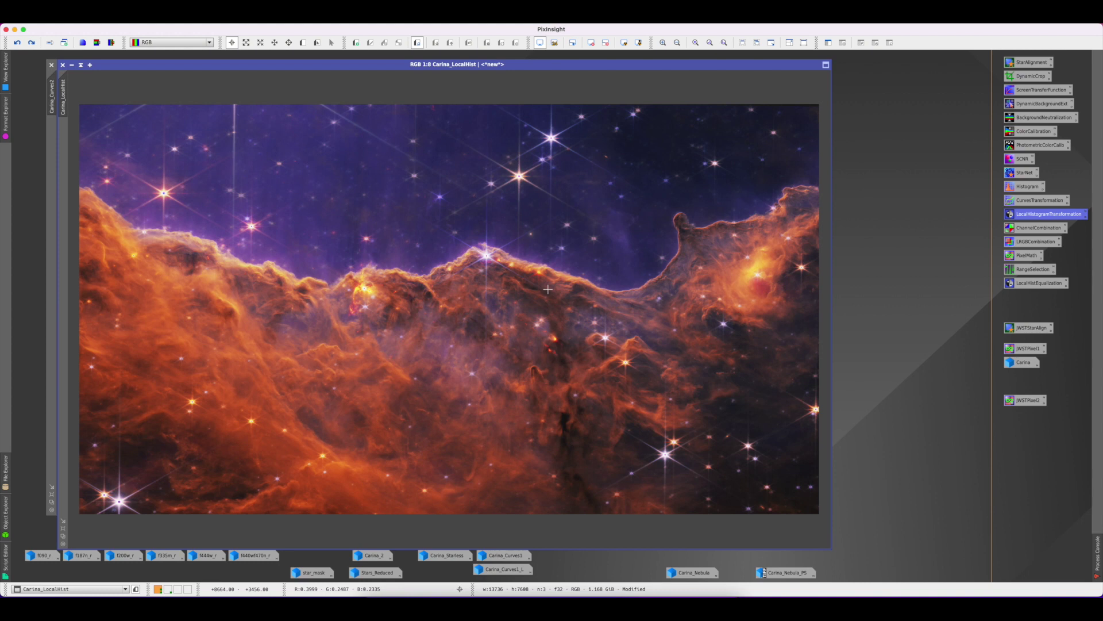
Step: Overlap Carina_LocalHist and Carina_Curves2, zooming and switching between them to compare ridge detail
{"action": "left_click_drag", "start_coordinate": [209, 65], "coordinate": [358, 64]}
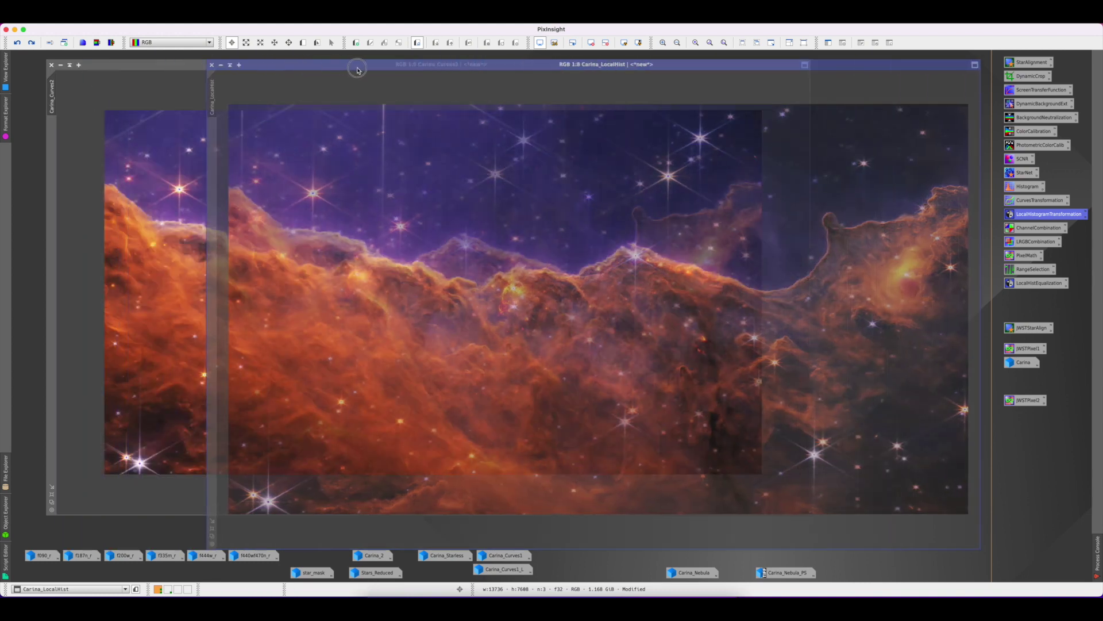
{"action": "left_click", "coordinate": [133, 69]}
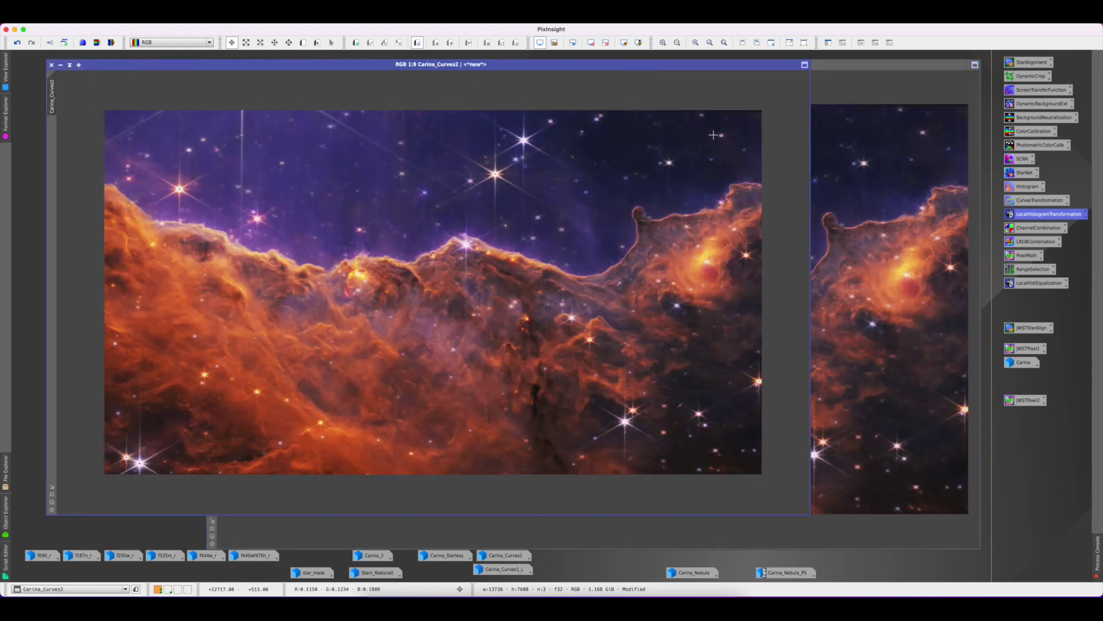
{"action": "left_click_drag", "start_coordinate": [660, 66], "coordinate": [610, 67]}
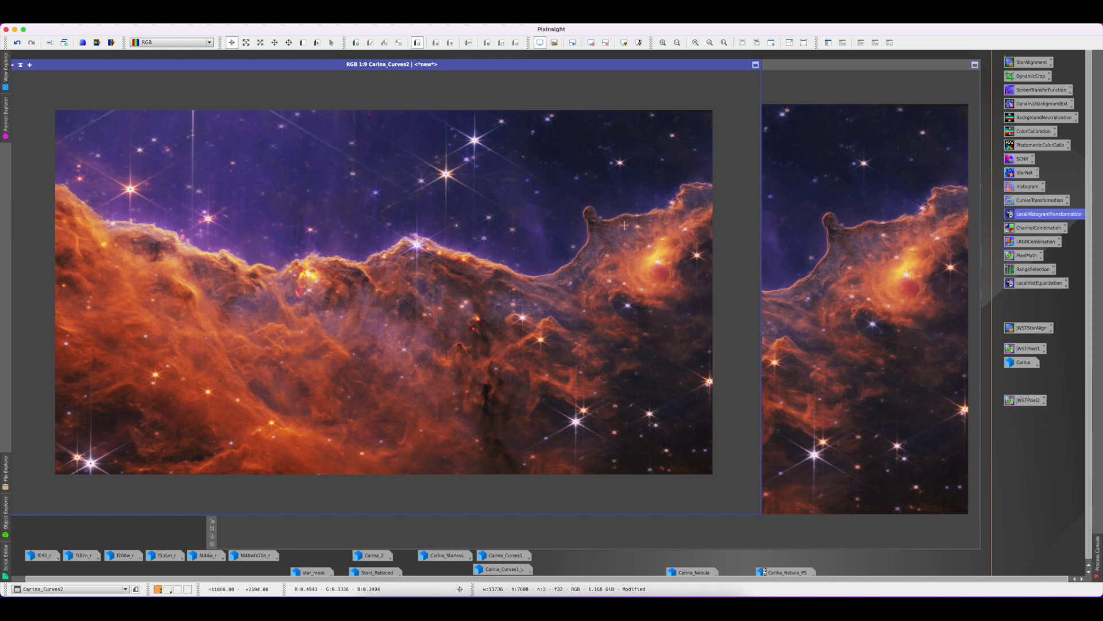
{"action": "scroll", "coordinate": [629, 226], "scroll_direction": "down", "scroll_amount": 1}
{"action": "scroll", "coordinate": [628, 226], "scroll_direction": "up", "scroll_amount": 5}
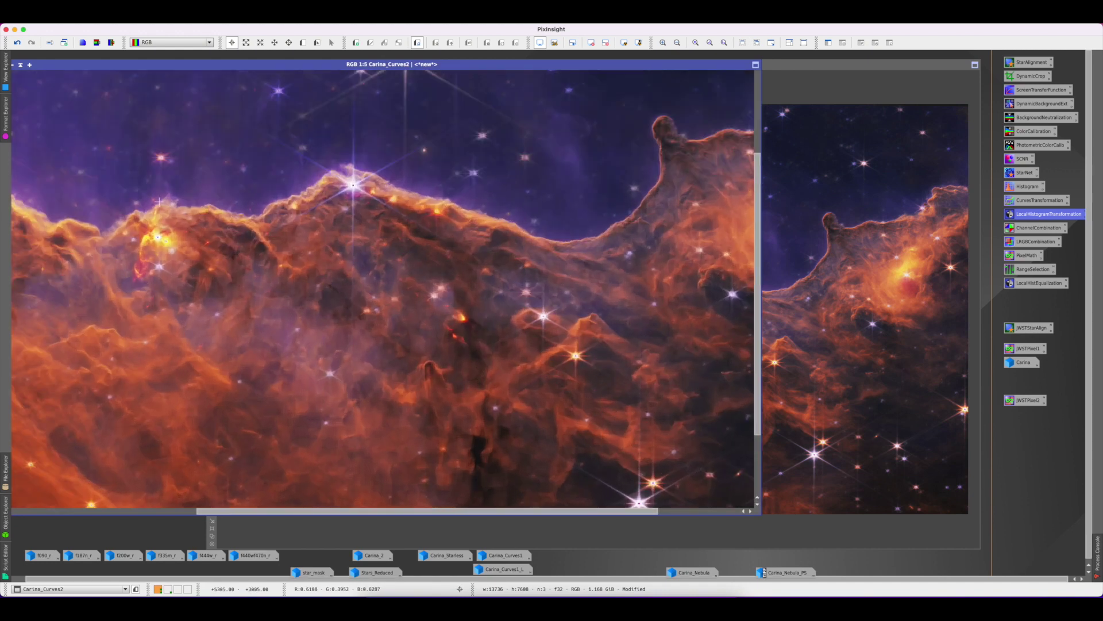
{"action": "left_click", "coordinate": [668, 533]}
{"action": "scroll", "coordinate": [668, 533], "scroll_direction": "up", "scroll_amount": 3}
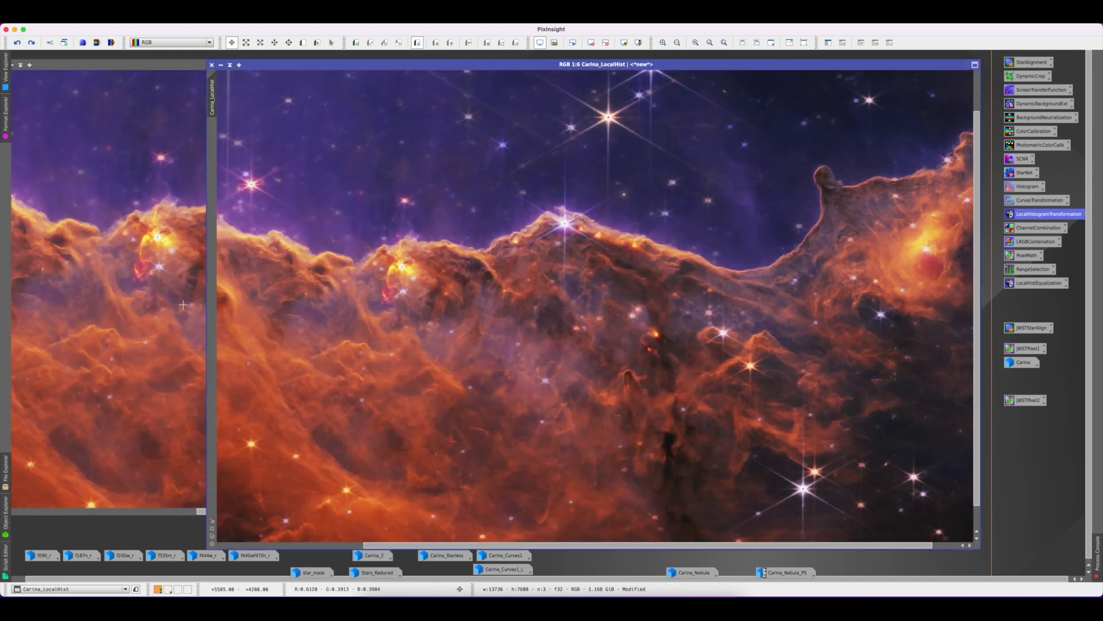
{"action": "scroll", "coordinate": [668, 533], "scroll_direction": "left", "scroll_amount": 3}
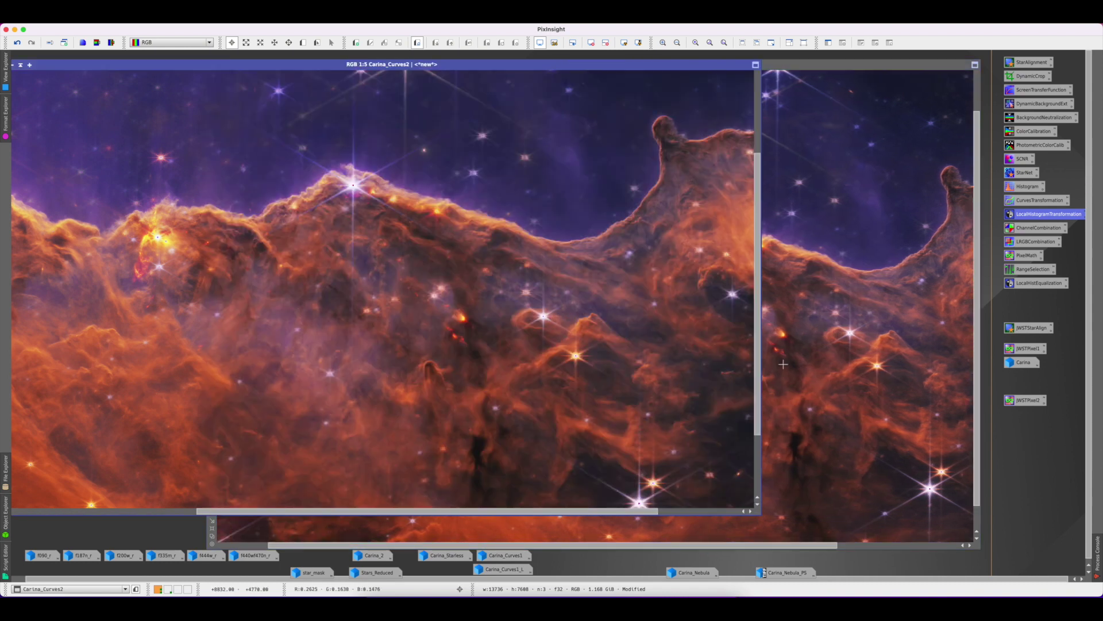
{"action": "left_click", "coordinate": [830, 349]}
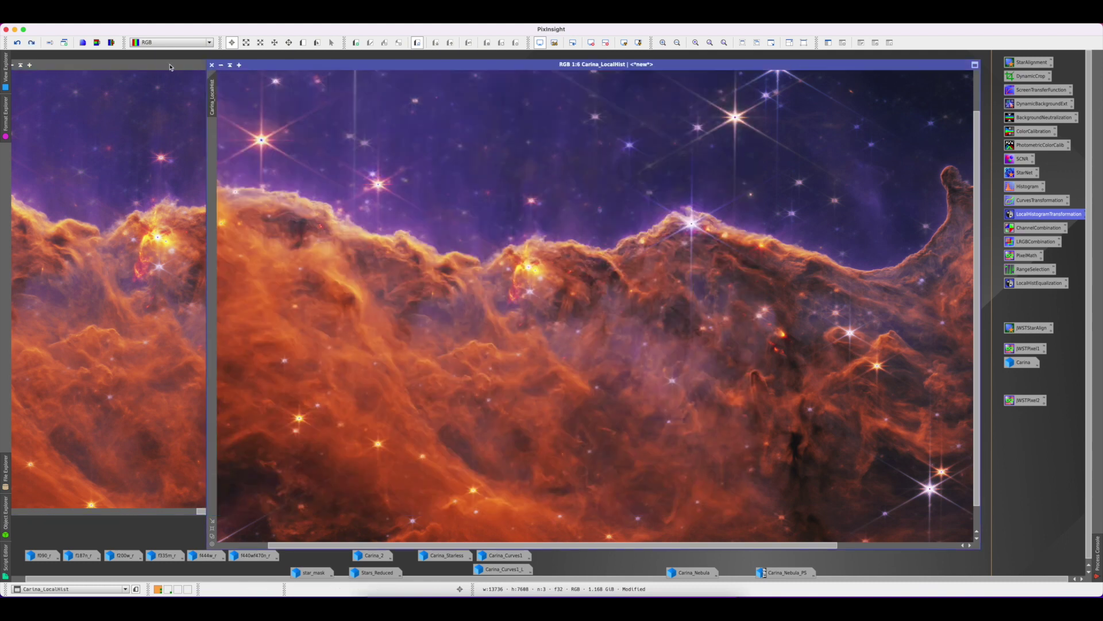
{"action": "left_click", "coordinate": [106, 70]}
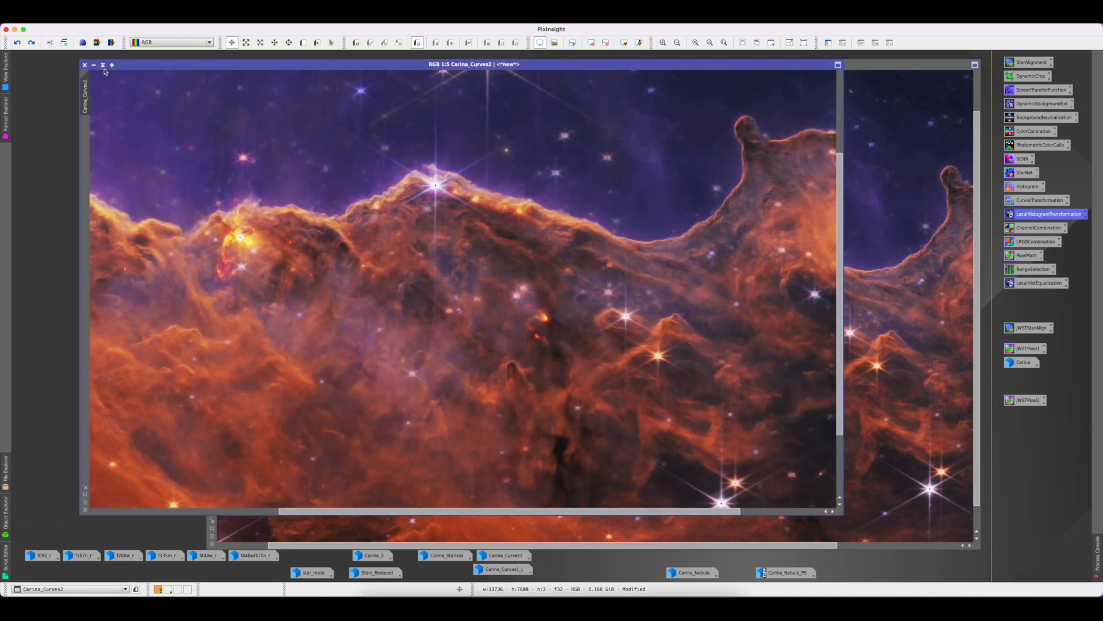
Step: Iconize Carina_Curves2 and zoom in and out on Carina_LocalHist
{"action": "left_click", "coordinate": [93, 65]}
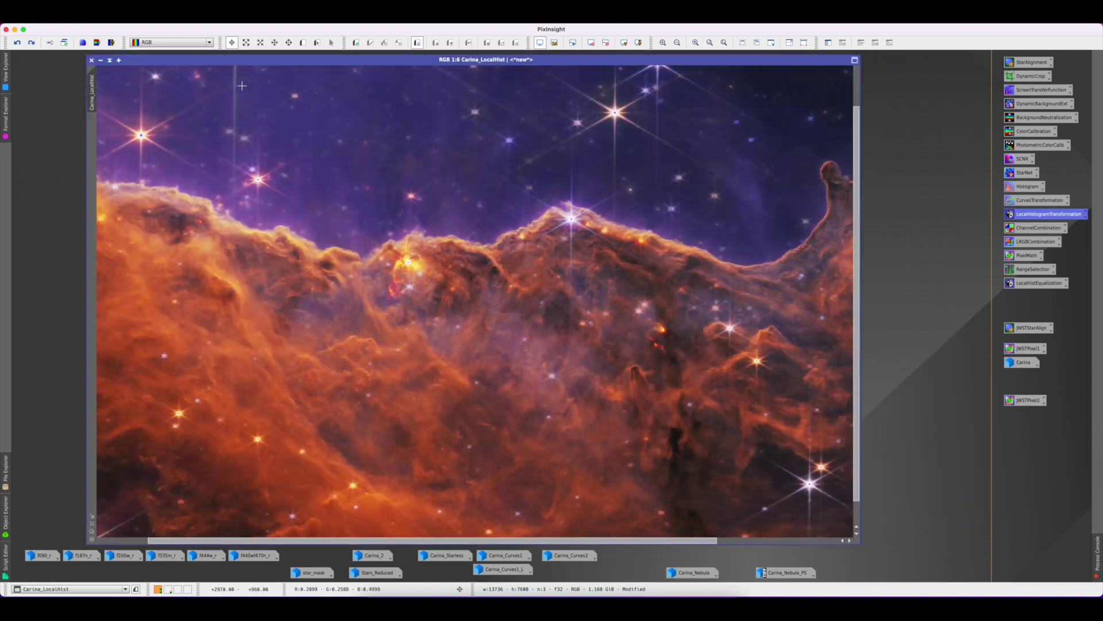
{"action": "scroll", "coordinate": [467, 243], "scroll_direction": "up", "scroll_amount": 2}
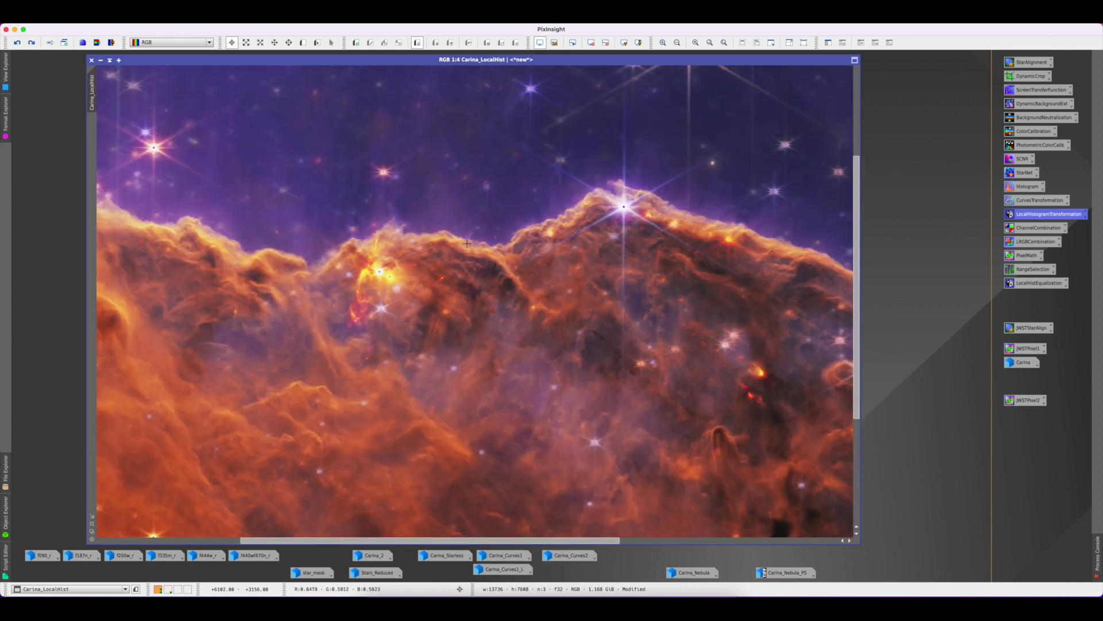
{"action": "scroll", "coordinate": [467, 243], "scroll_direction": "down", "scroll_amount": 3}
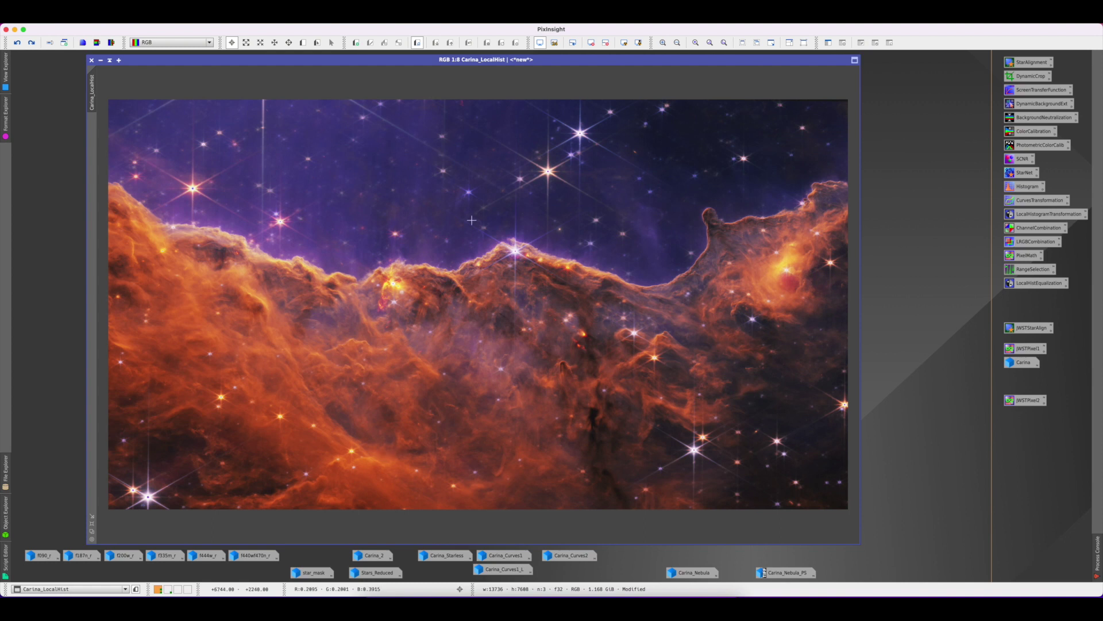
{"action": "scroll", "coordinate": [549, 176], "scroll_direction": "down", "scroll_amount": 1}
{"action": "scroll", "coordinate": [548, 175], "scroll_direction": "down", "scroll_amount": 2}
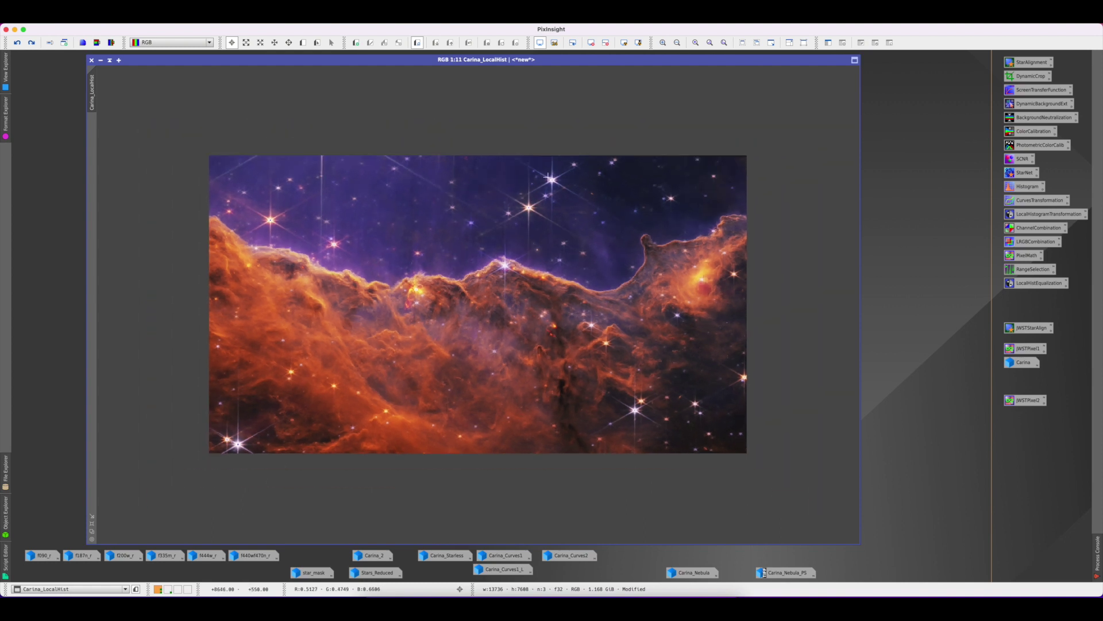
{"action": "scroll", "coordinate": [531, 220], "scroll_direction": "up", "scroll_amount": 3}
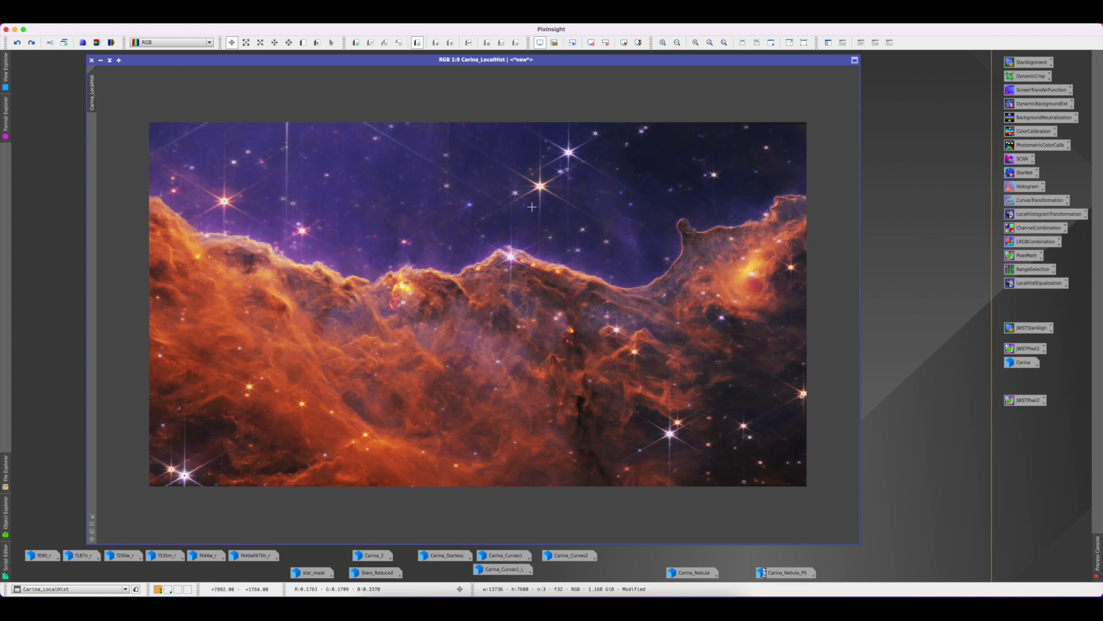
{"action": "scroll", "coordinate": [538, 188], "scroll_direction": "up", "scroll_amount": 6}
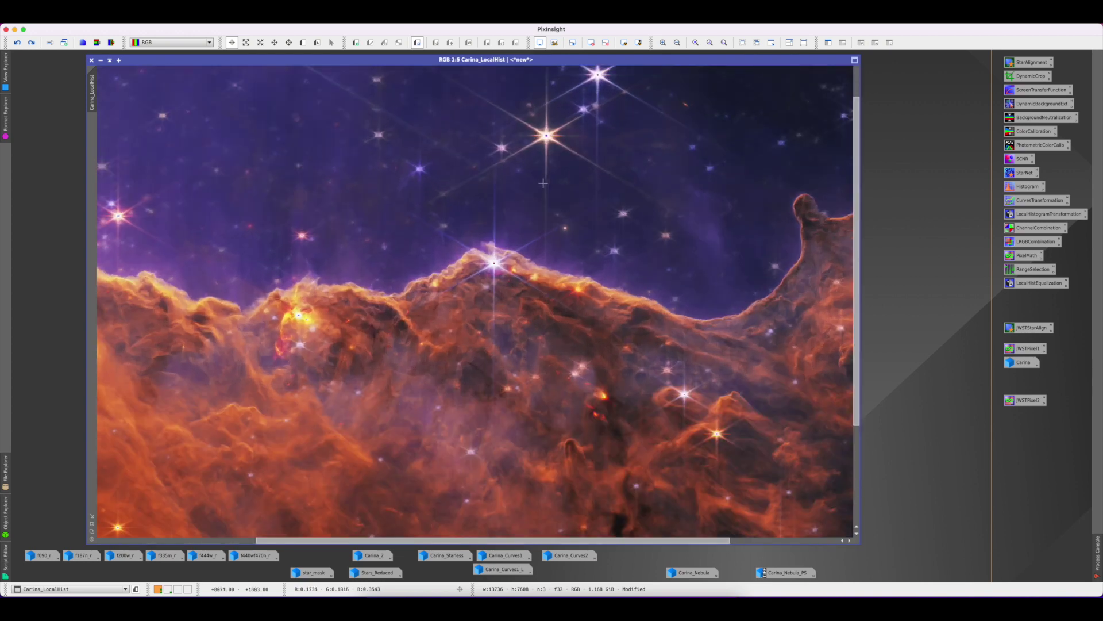
{"action": "scroll", "coordinate": [543, 183], "scroll_direction": "up", "scroll_amount": 1}
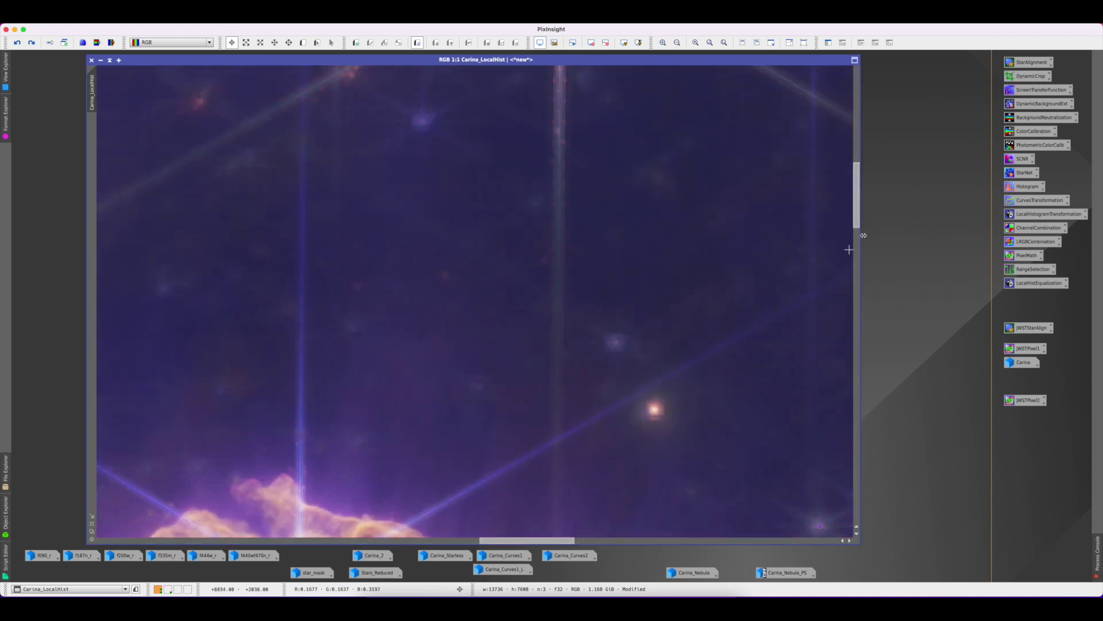
Step: Pan around Carina_LocalHist, then bring up Process > All Processes
{"action": "left_click_drag", "start_coordinate": [857, 223], "coordinate": [851, 143]}
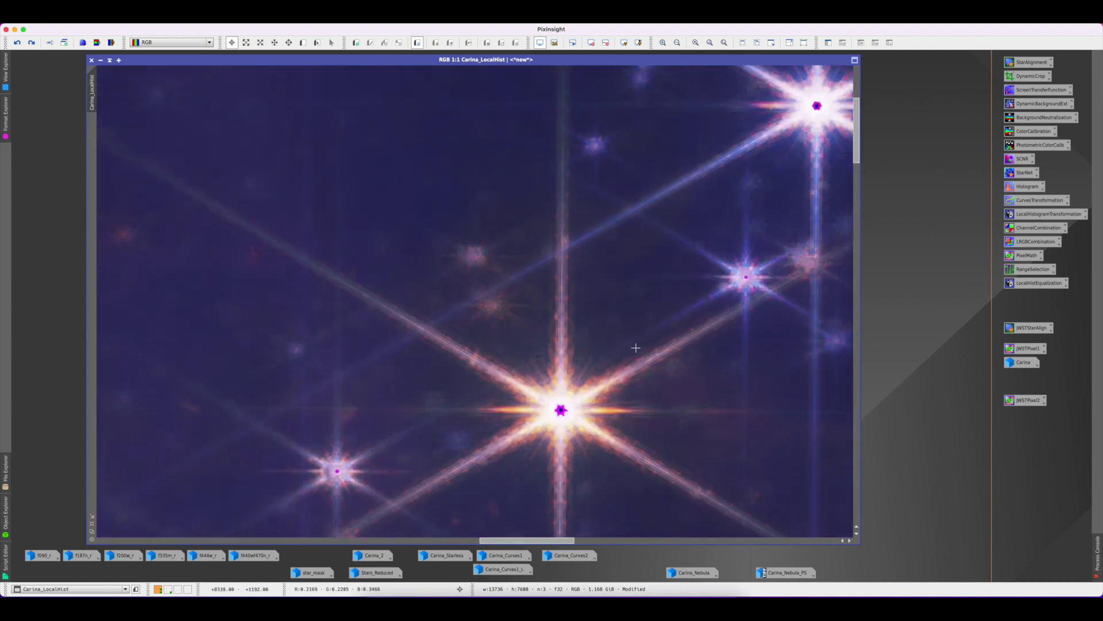
{"action": "left_click_drag", "start_coordinate": [553, 541], "coordinate": [600, 539]}
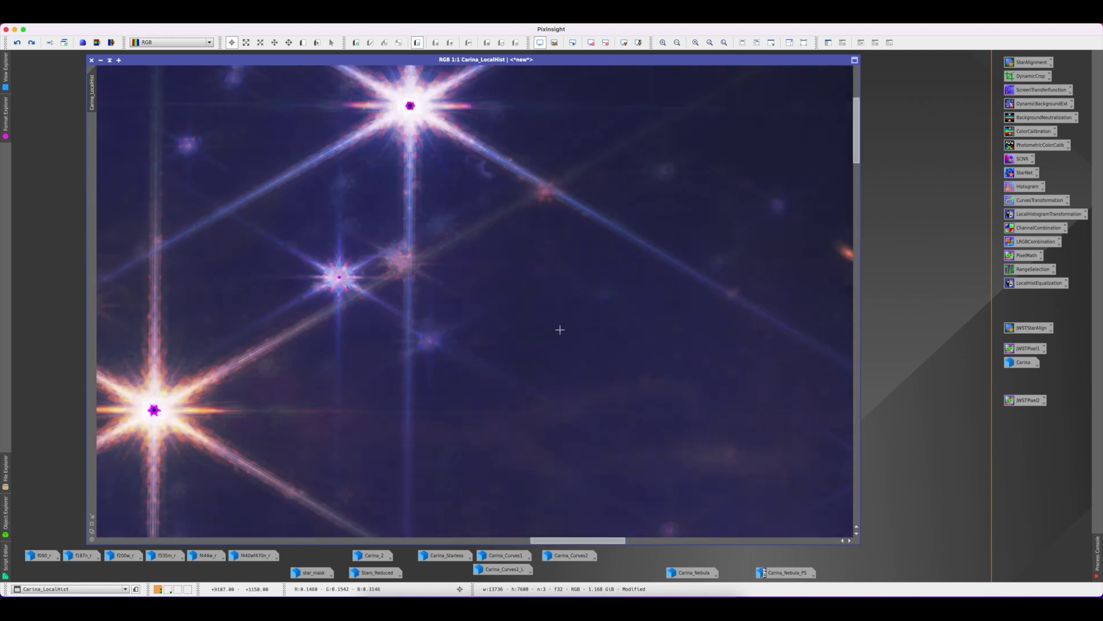
{"action": "scroll", "coordinate": [543, 288], "scroll_direction": "up", "scroll_amount": 2}
{"action": "scroll", "coordinate": [543, 288], "scroll_direction": "down", "scroll_amount": 4}
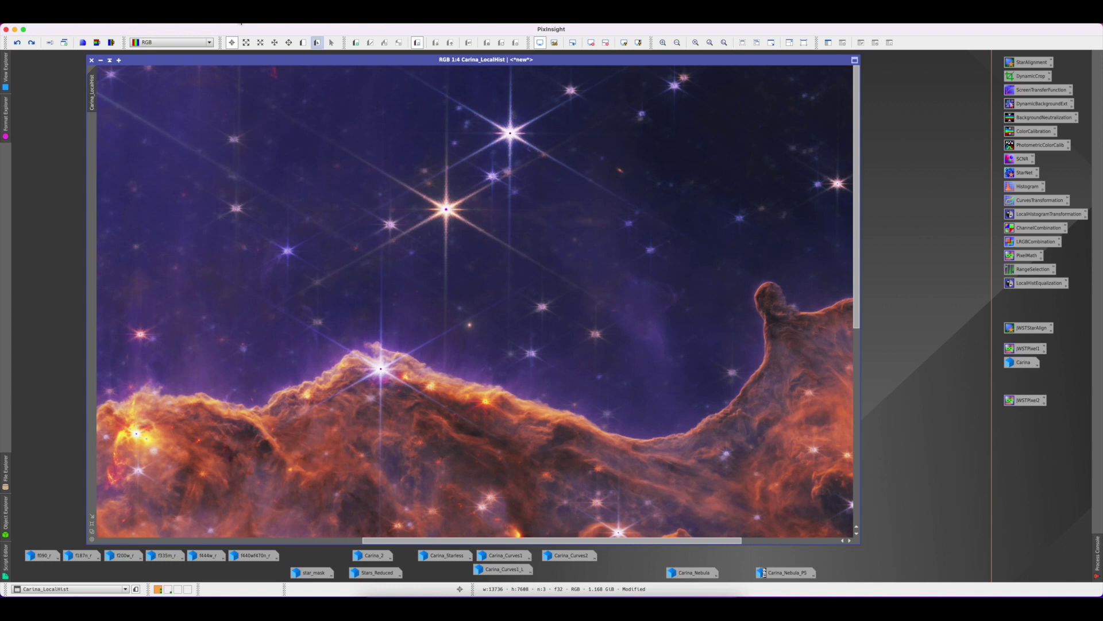
{"action": "left_click", "coordinate": [218, 24]}
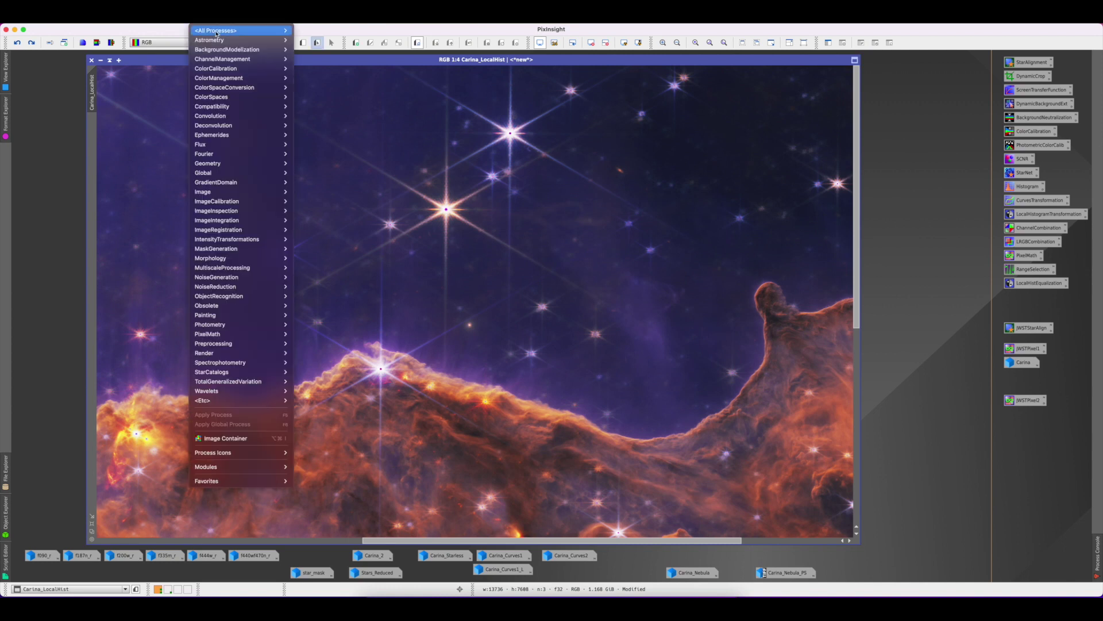
Step: Start CloneStamp from All Processes and zoom Carina_LocalHist to 1:1 on the bright star
{"action": "mouse_move", "coordinate": [216, 31]}
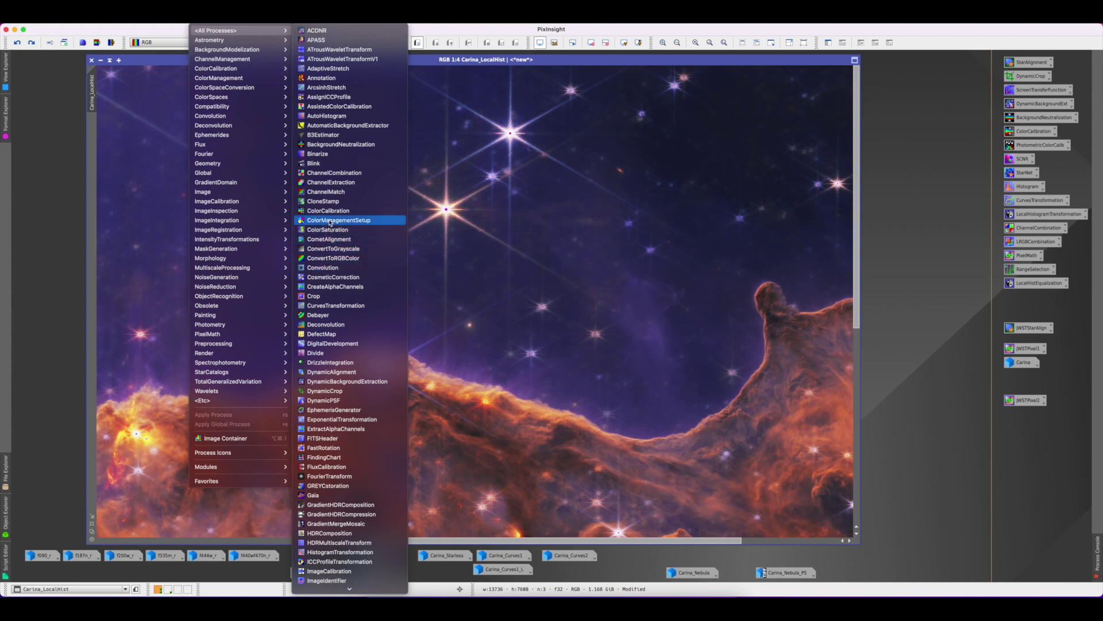
{"action": "left_click", "coordinate": [328, 202]}
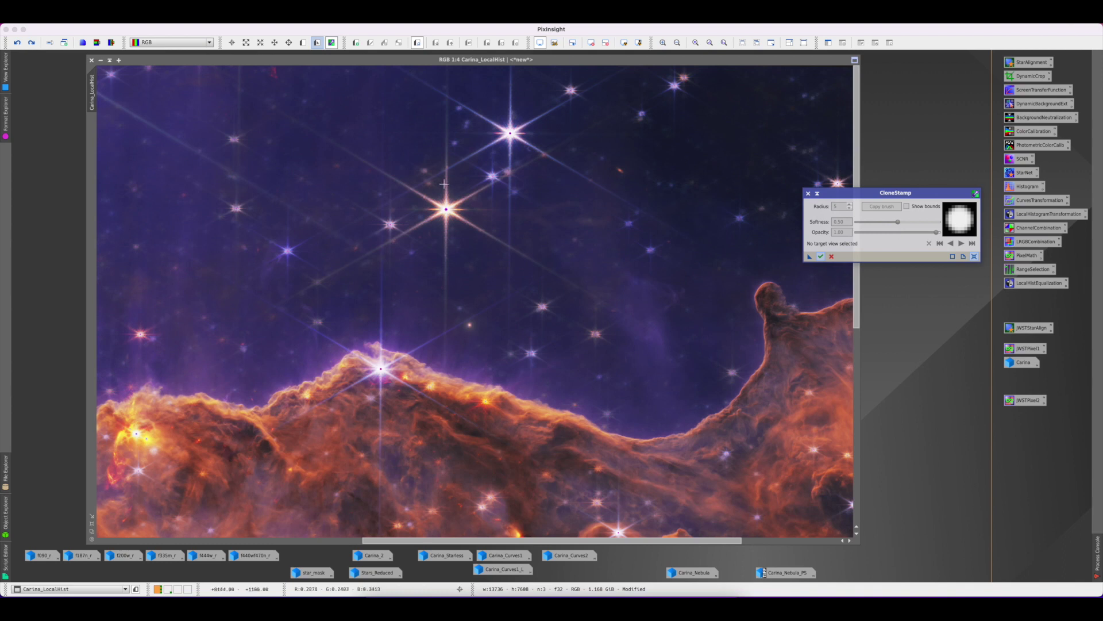
{"action": "left_click", "coordinate": [450, 217]}
{"action": "scroll", "coordinate": [451, 216], "scroll_direction": "down", "scroll_amount": 3}
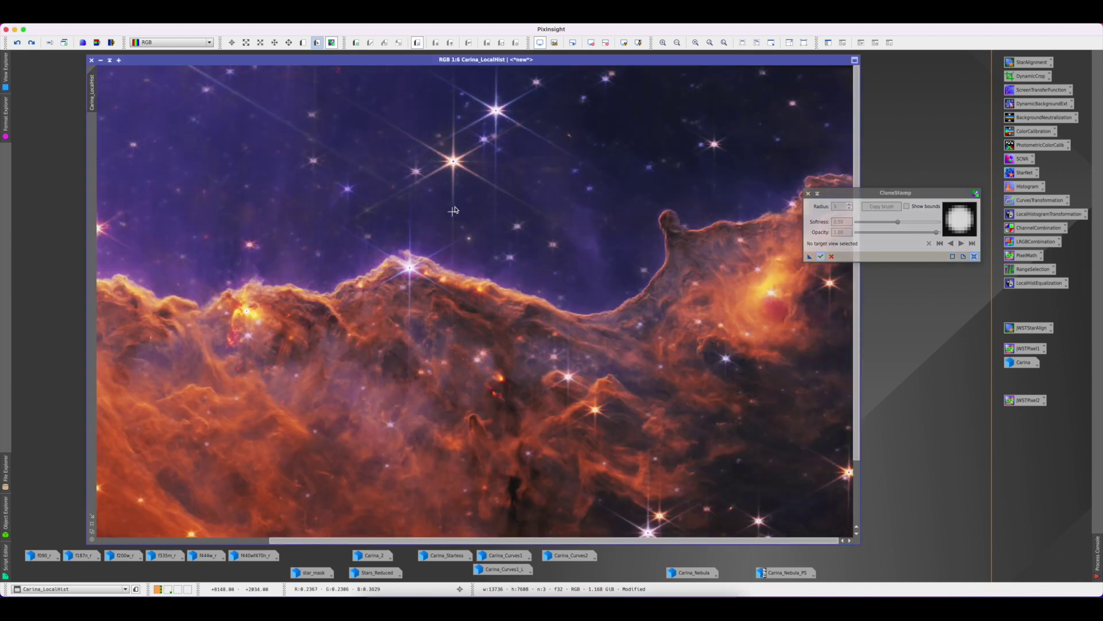
{"action": "scroll", "coordinate": [455, 170], "scroll_direction": "up", "scroll_amount": 3}
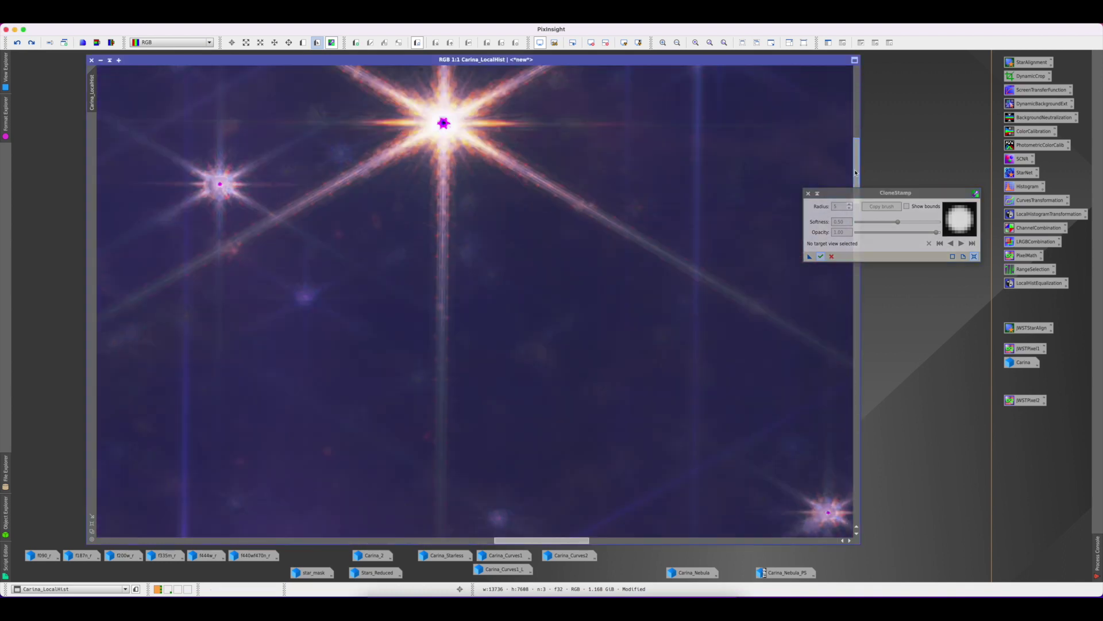
{"action": "left_click_drag", "start_coordinate": [857, 166], "coordinate": [858, 143]}
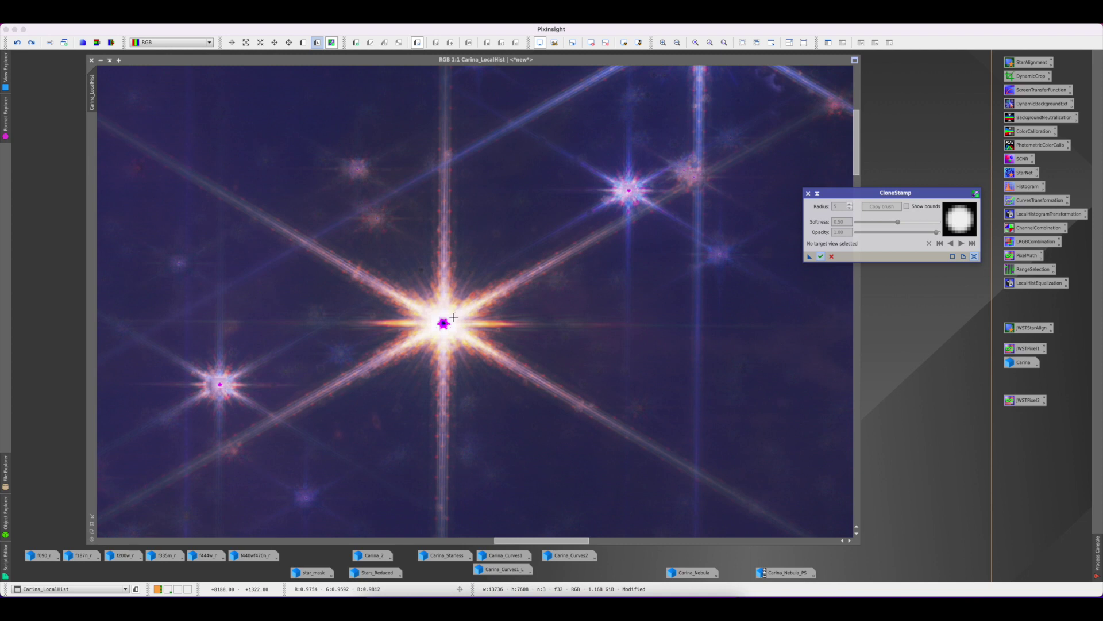
Step: Clone white over the bright star's magenta core with CloneStamp and commit the edits
{"action": "left_click", "coordinate": [453, 316]}
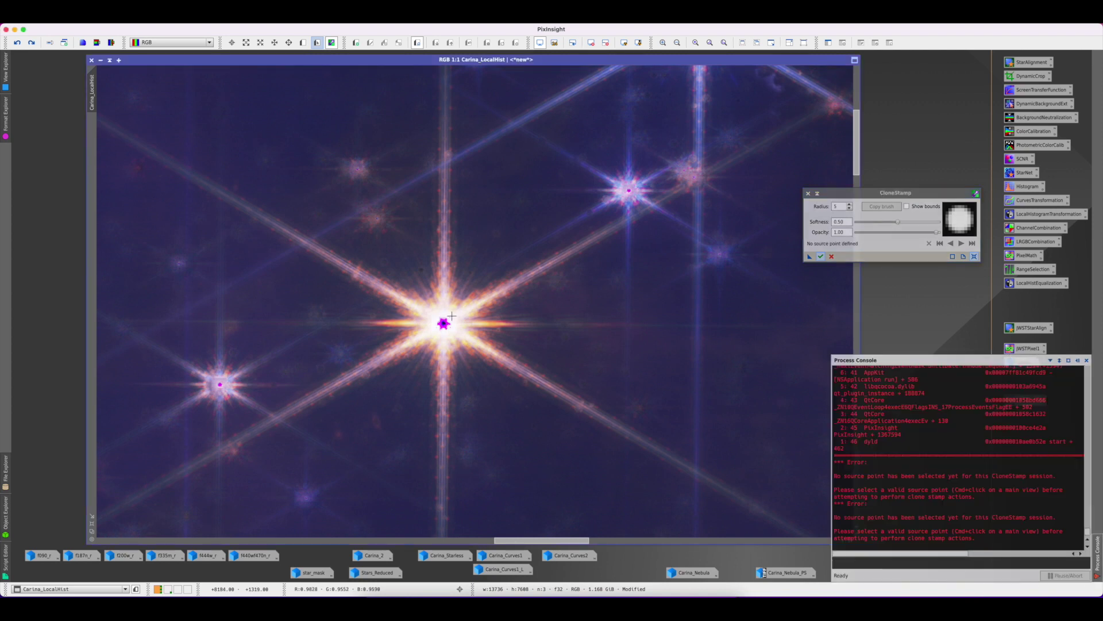
{"action": "left_click", "coordinate": [453, 316], "text": "super"}
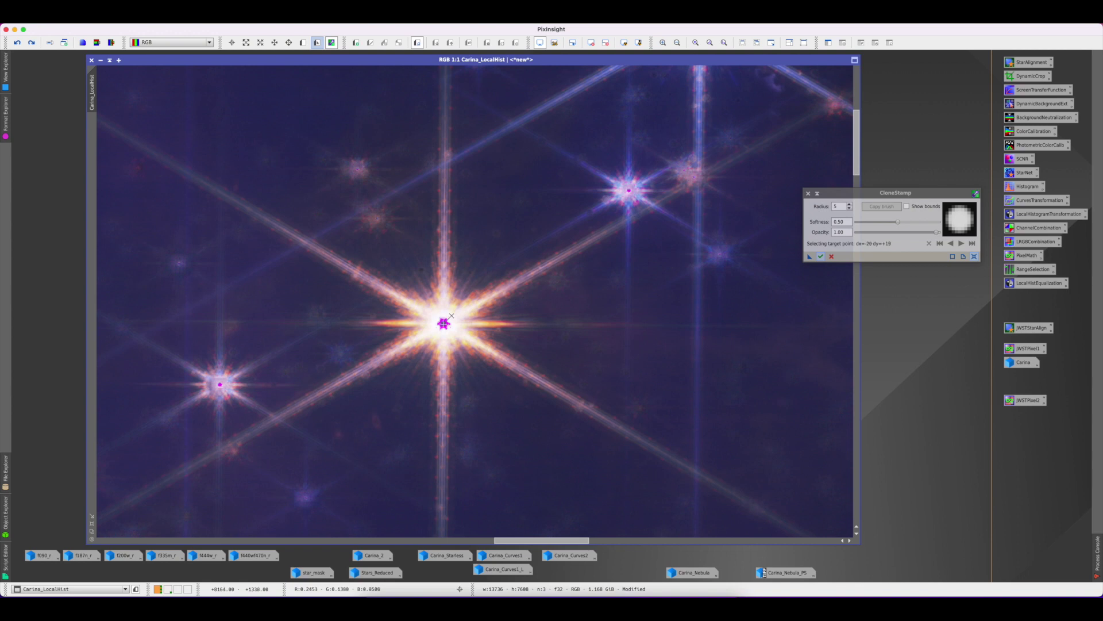
{"action": "left_click", "coordinate": [443, 324]}
{"action": "left_click", "coordinate": [444, 323]}
{"action": "left_click", "coordinate": [443, 322]}
{"action": "left_click", "coordinate": [444, 320]}
{"action": "left_click", "coordinate": [443, 325]}
{"action": "left_click", "coordinate": [442, 323]}
{"action": "left_click", "coordinate": [441, 321]}
{"action": "left_click", "coordinate": [441, 320]}
{"action": "left_click", "coordinate": [446, 325]}
{"action": "left_click", "coordinate": [443, 322]}
{"action": "left_click", "coordinate": [441, 320]}
{"action": "left_click", "coordinate": [441, 321]}
{"action": "left_click", "coordinate": [447, 316]}
{"action": "left_click", "coordinate": [446, 319]}
{"action": "left_click", "coordinate": [448, 321]}
{"action": "left_click", "coordinate": [447, 319]}
{"action": "left_click", "coordinate": [446, 318]}
{"action": "left_click", "coordinate": [445, 321]}
{"action": "left_click", "coordinate": [446, 324]}
{"action": "left_click", "coordinate": [447, 320]}
{"action": "left_click", "coordinate": [455, 326]}
{"action": "left_click", "coordinate": [821, 256]}
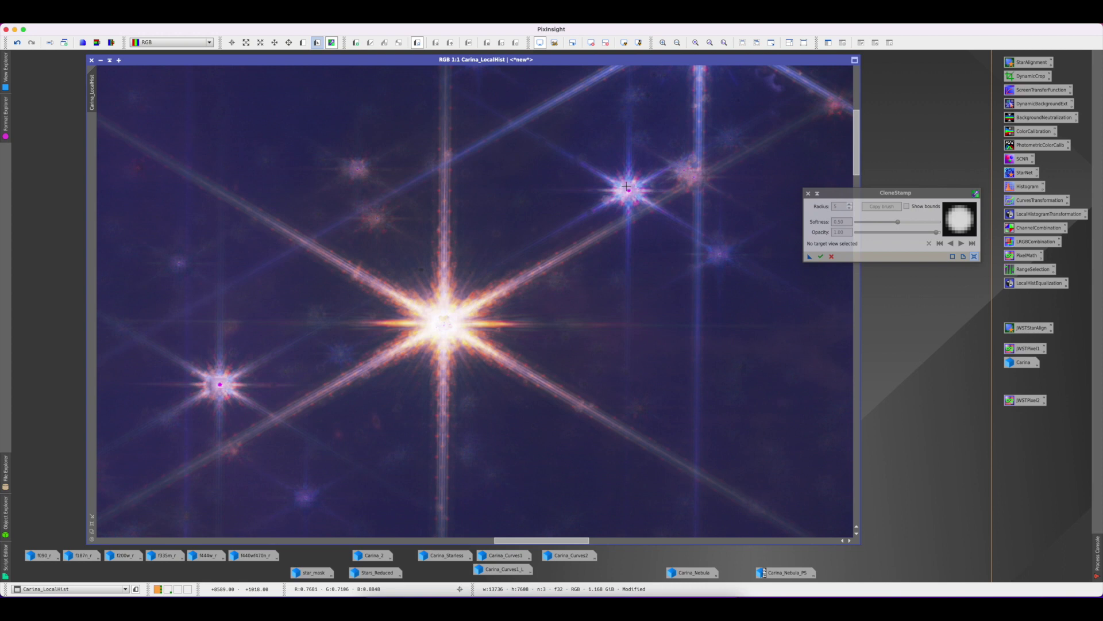
Step: Clone over the upper-right star's magenta core and commit the edits
{"action": "left_click", "coordinate": [627, 185], "text": "ctrl"}
{"action": "left_click", "coordinate": [629, 191]}
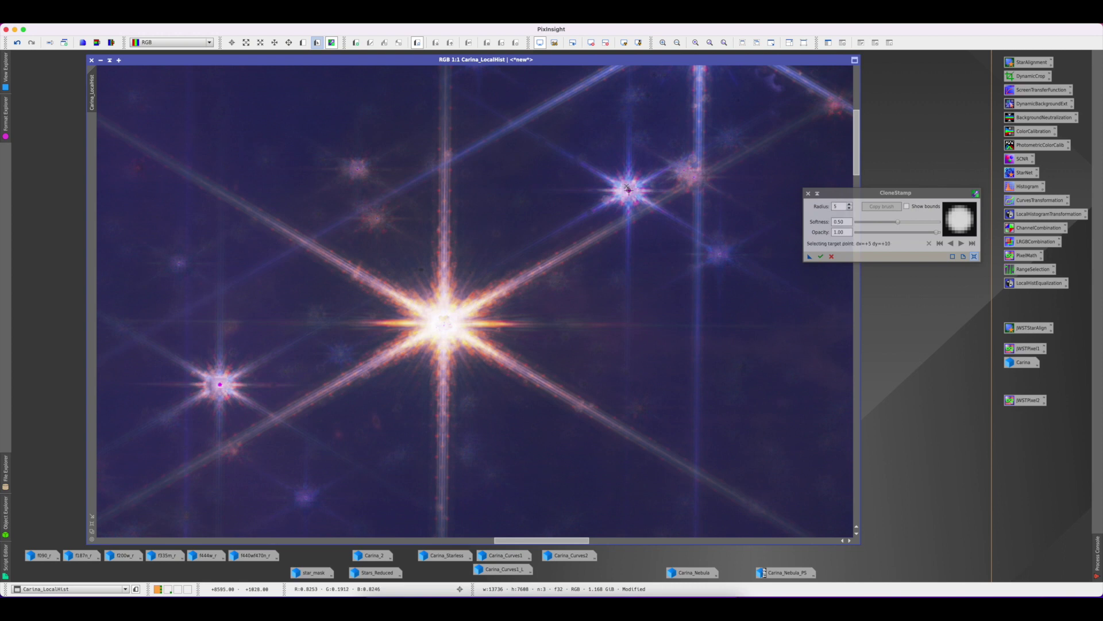
{"action": "left_click", "coordinate": [629, 190]}
{"action": "left_click", "coordinate": [820, 256]}
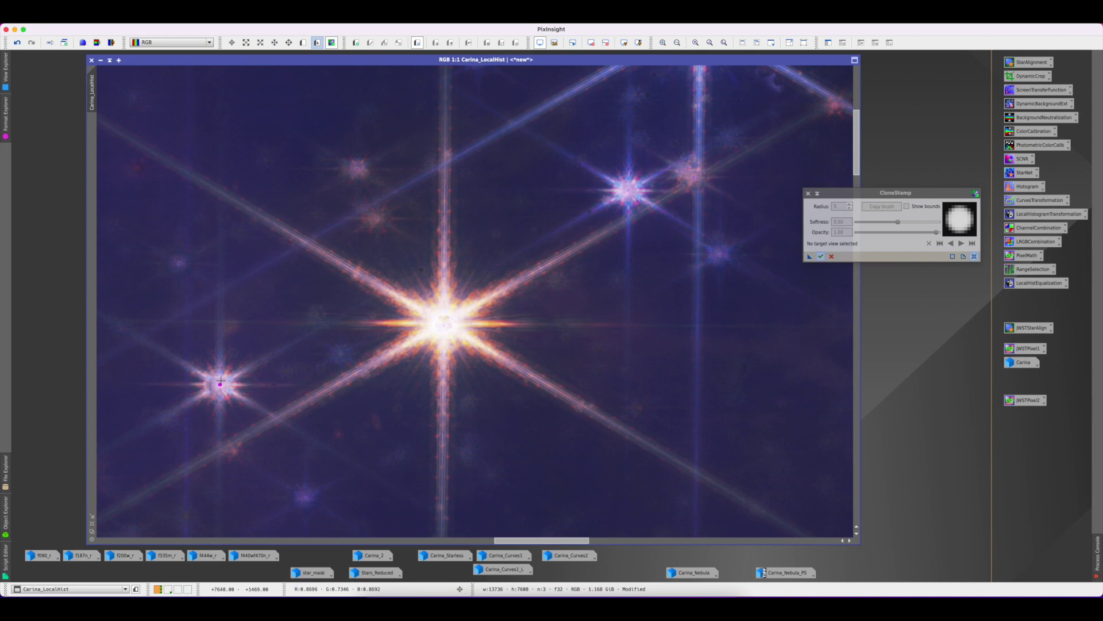
{"action": "scroll", "coordinate": [468, 308], "scroll_direction": "down", "scroll_amount": 2}
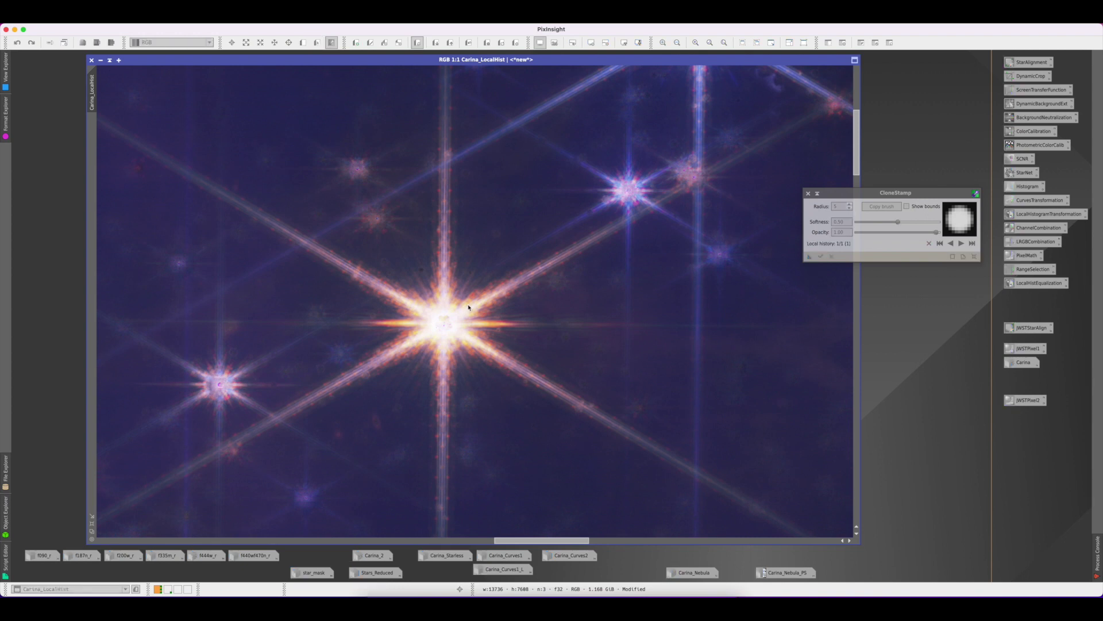
{"action": "scroll", "coordinate": [468, 308], "scroll_direction": "down", "scroll_amount": 3}
Step: Restore the Carina_Nebula image from its icon and close the CloneStamp tool
{"action": "double_click", "coordinate": [691, 573]}
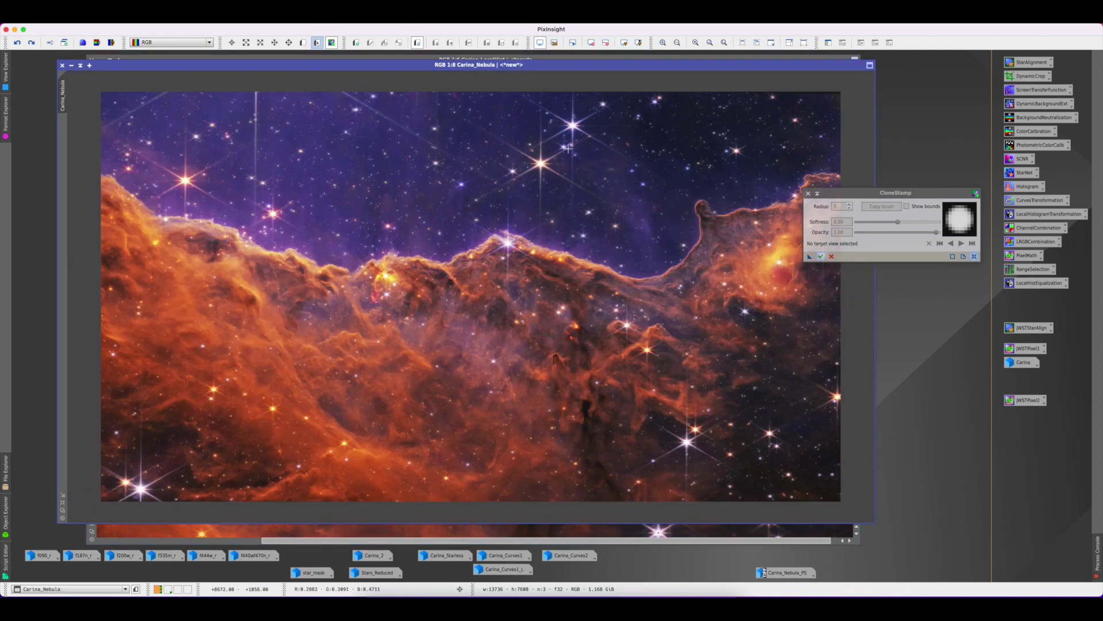
{"action": "scroll", "coordinate": [568, 148], "scroll_direction": "up", "scroll_amount": 2}
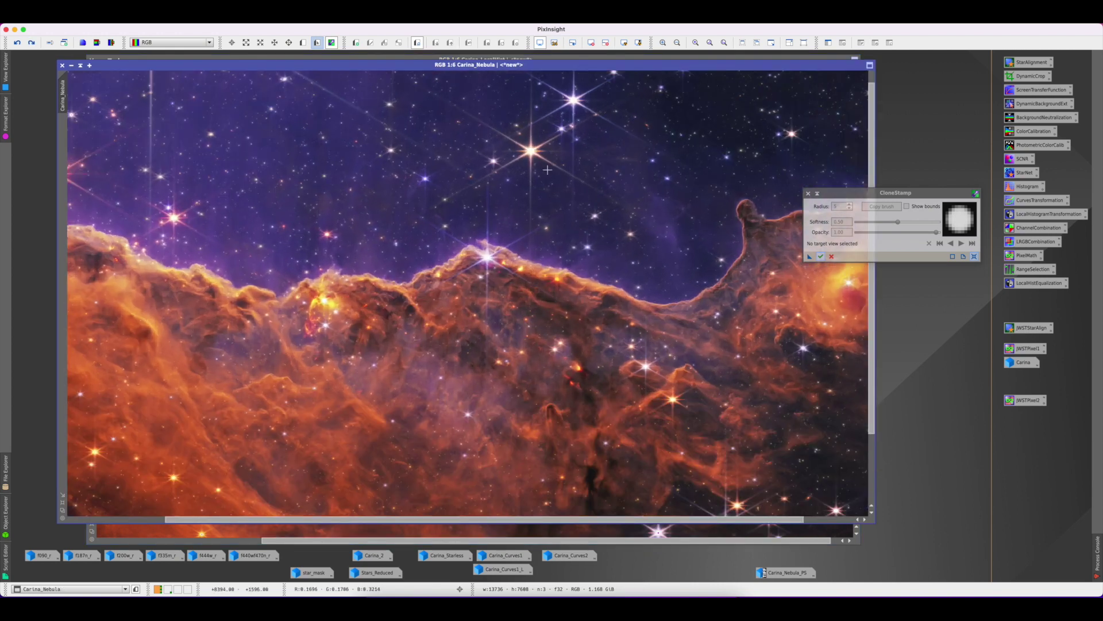
{"action": "scroll", "coordinate": [548, 169], "scroll_direction": "up", "scroll_amount": 3}
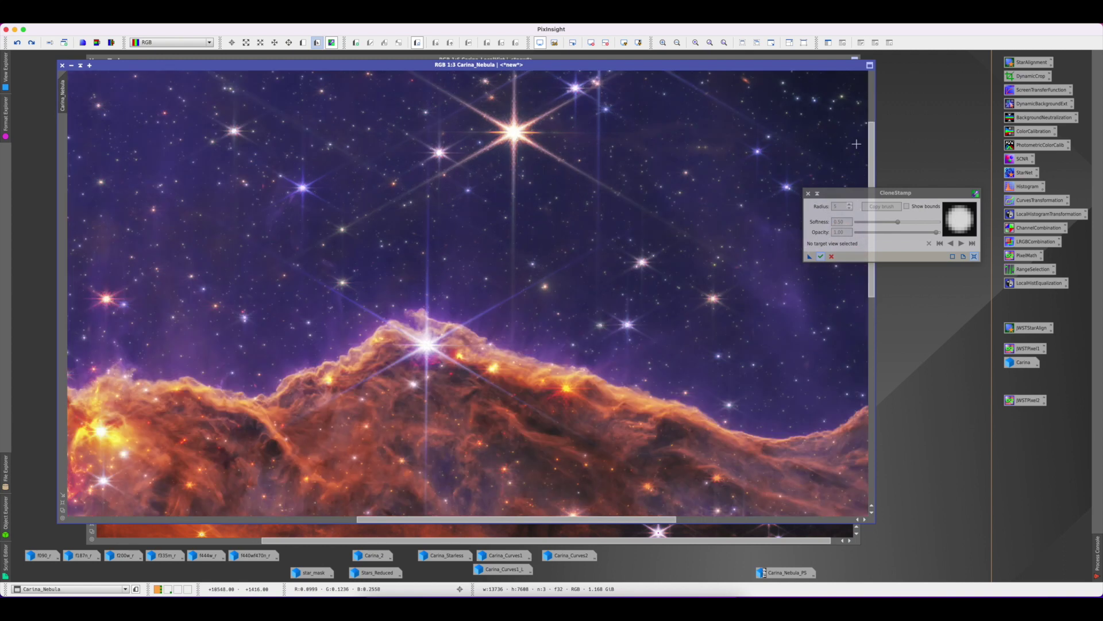
{"action": "left_click", "coordinate": [808, 193]}
{"action": "scroll", "coordinate": [799, 186], "scroll_direction": "up", "scroll_amount": 5}
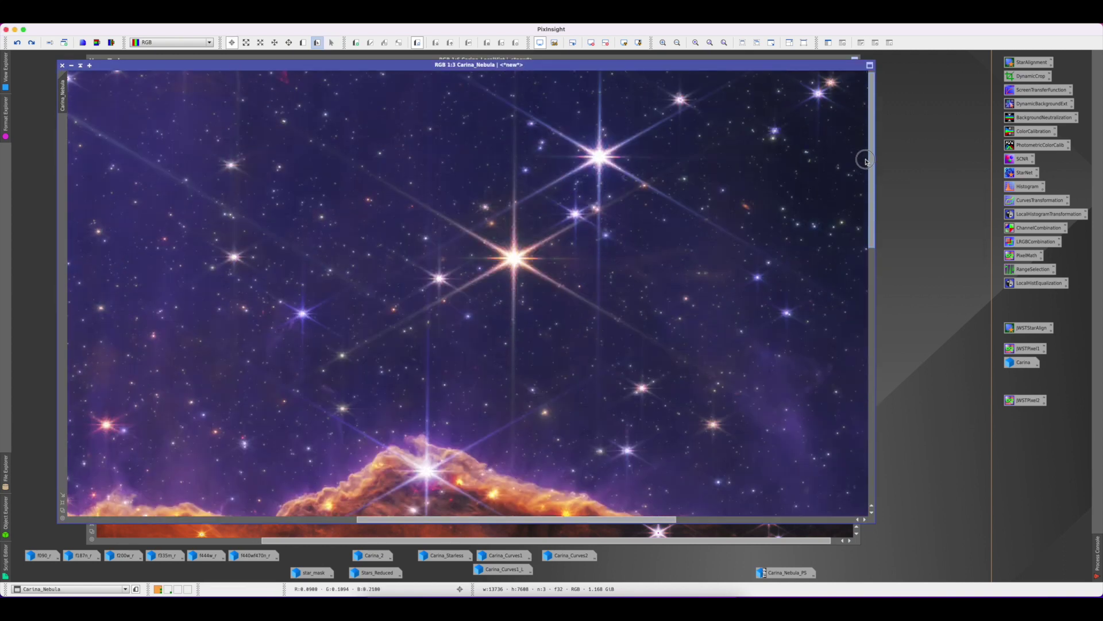
{"action": "left_click_drag", "start_coordinate": [644, 519], "coordinate": [714, 520]}
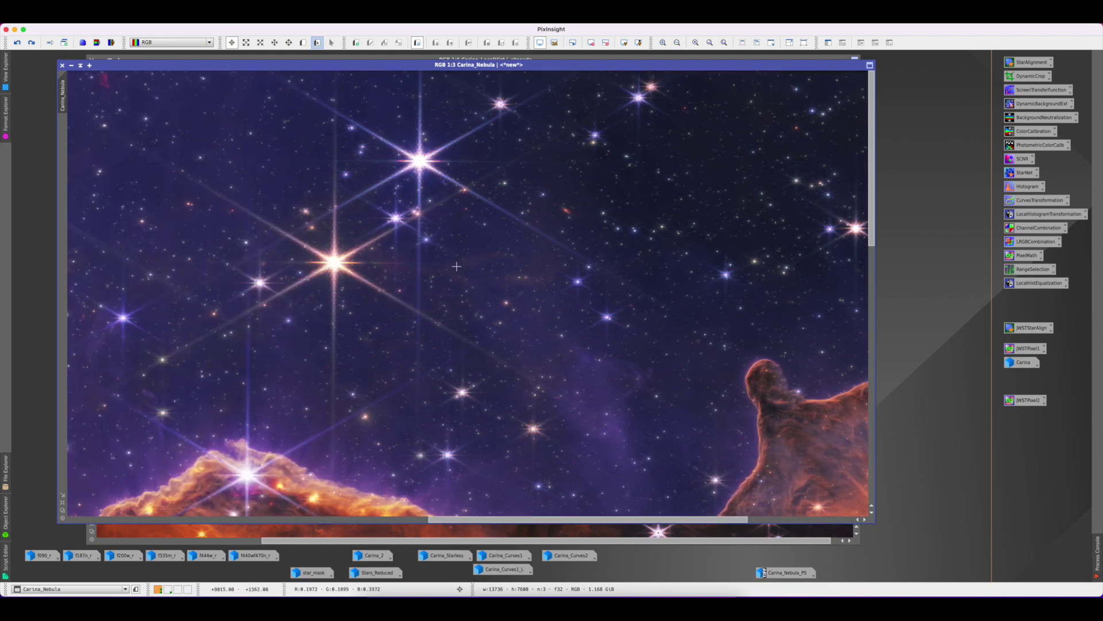
Step: Zoom Carina_Nebula out from 1:2 to 1:8 so the whole image fits
{"action": "scroll", "coordinate": [378, 233], "scroll_direction": "down", "scroll_amount": 1}
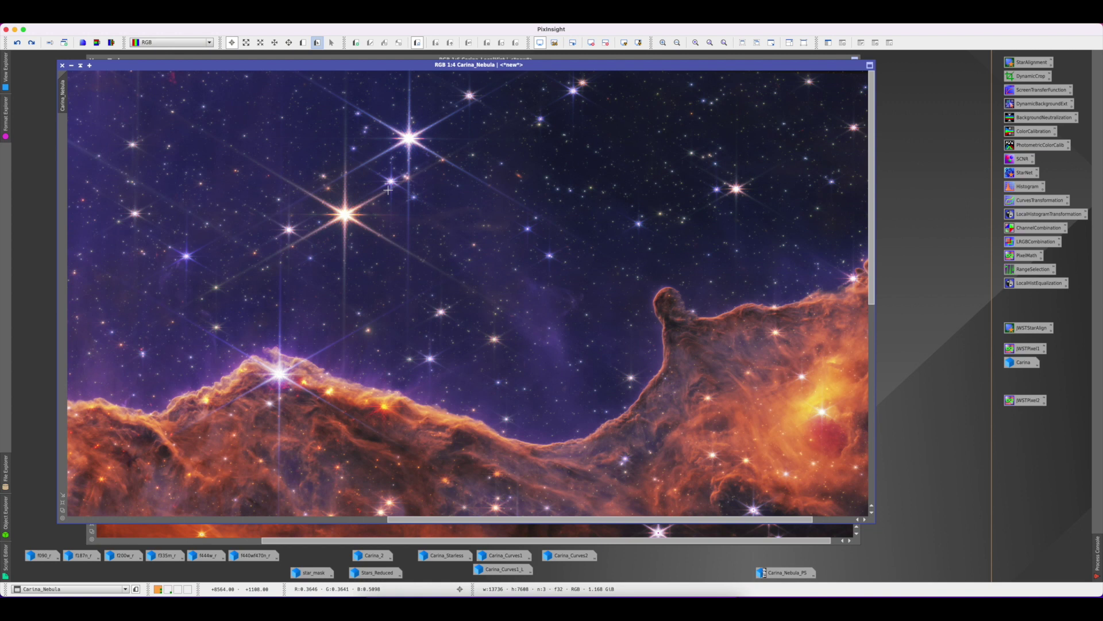
{"action": "scroll", "coordinate": [389, 190], "scroll_direction": "up", "scroll_amount": 1}
{"action": "scroll", "coordinate": [493, 180], "scroll_direction": "up", "scroll_amount": 1}
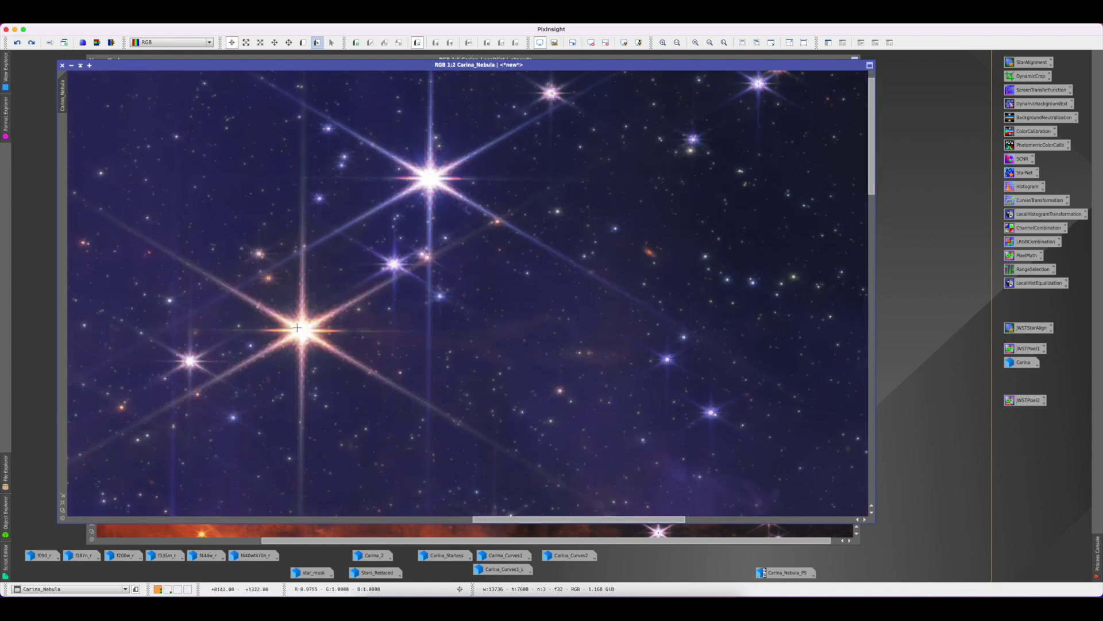
{"action": "scroll", "coordinate": [470, 339], "scroll_direction": "down", "scroll_amount": 5}
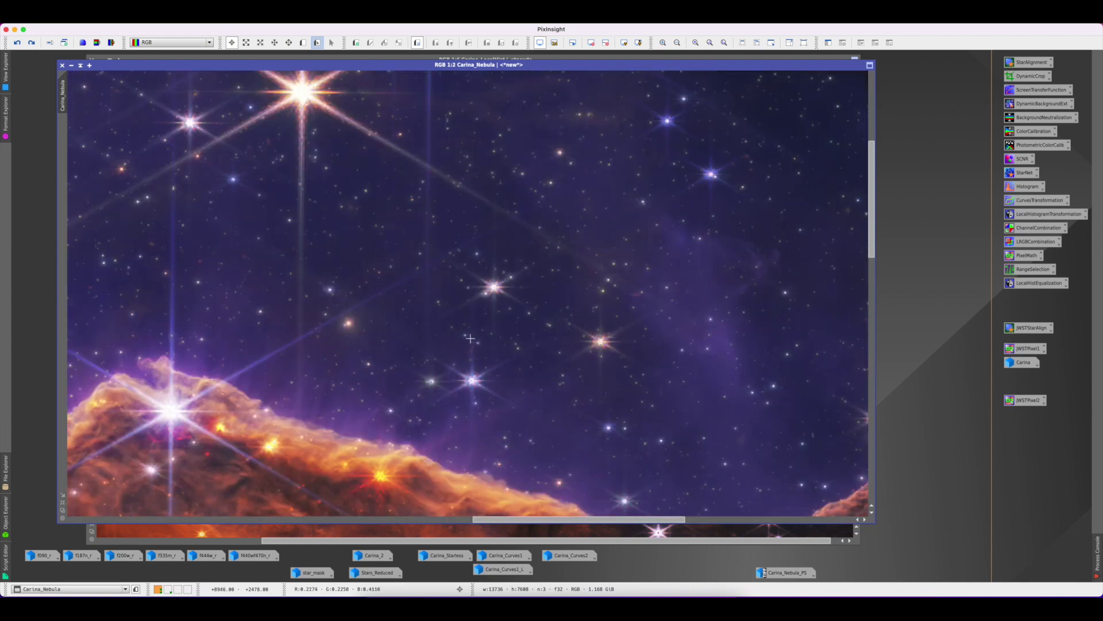
{"action": "scroll", "coordinate": [471, 339], "scroll_direction": "down", "scroll_amount": 4}
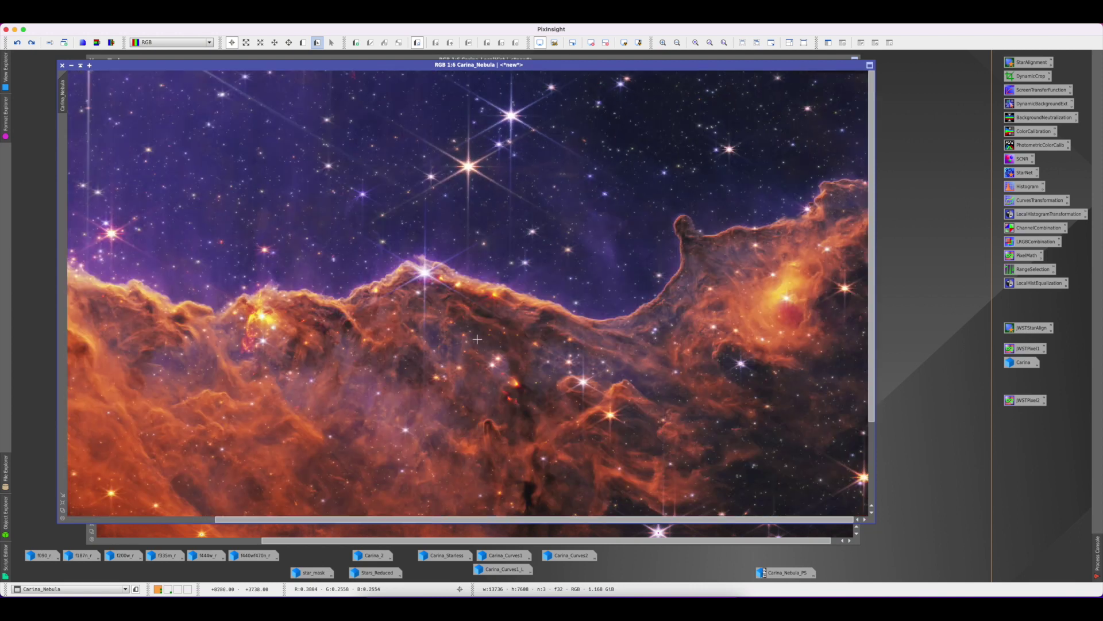
{"action": "scroll", "coordinate": [477, 339], "scroll_direction": "down", "scroll_amount": 1}
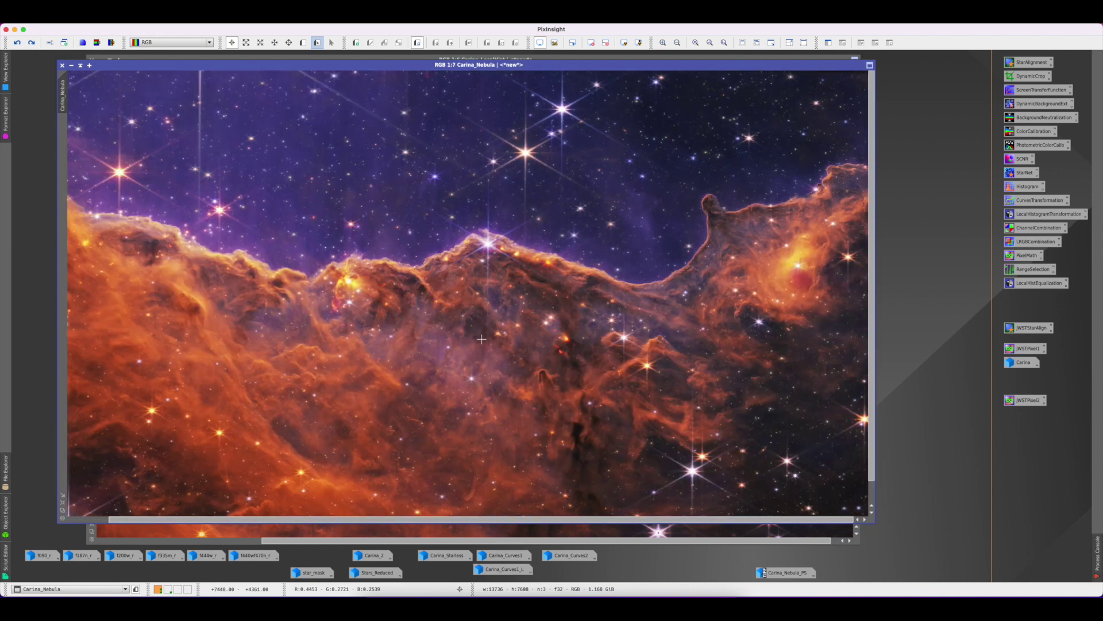
{"action": "scroll", "coordinate": [482, 339], "scroll_direction": "down", "scroll_amount": 1}
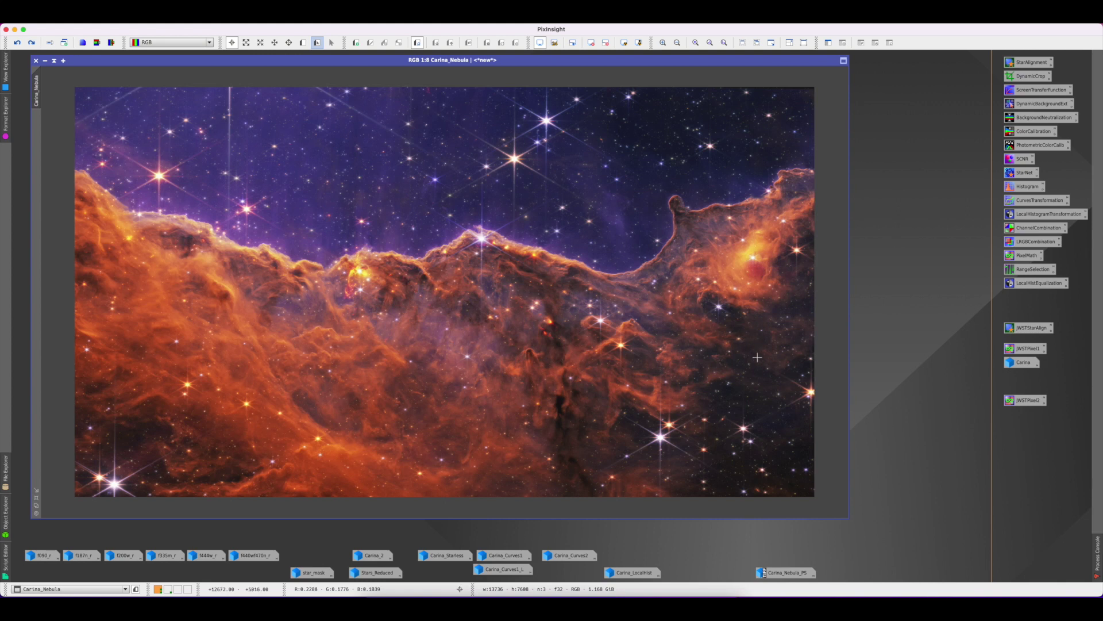
Step: Open Carina_Nebula_PS, move its window aside and bring Carina_Nebula forward
{"action": "mouse_move", "coordinate": [790, 573]}
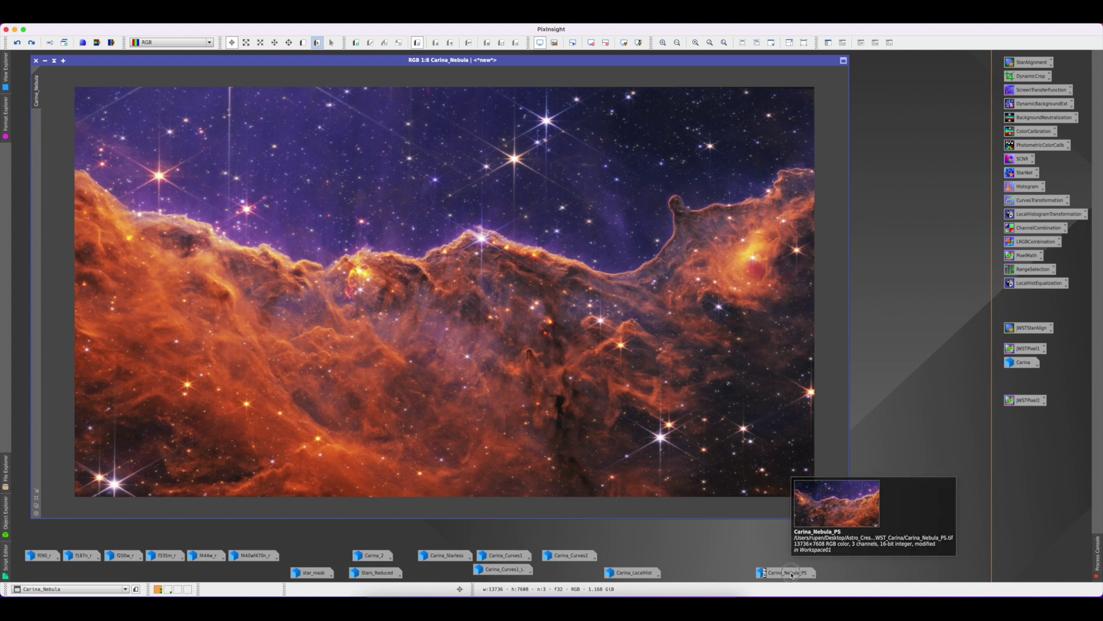
{"action": "double_click", "coordinate": [791, 573]}
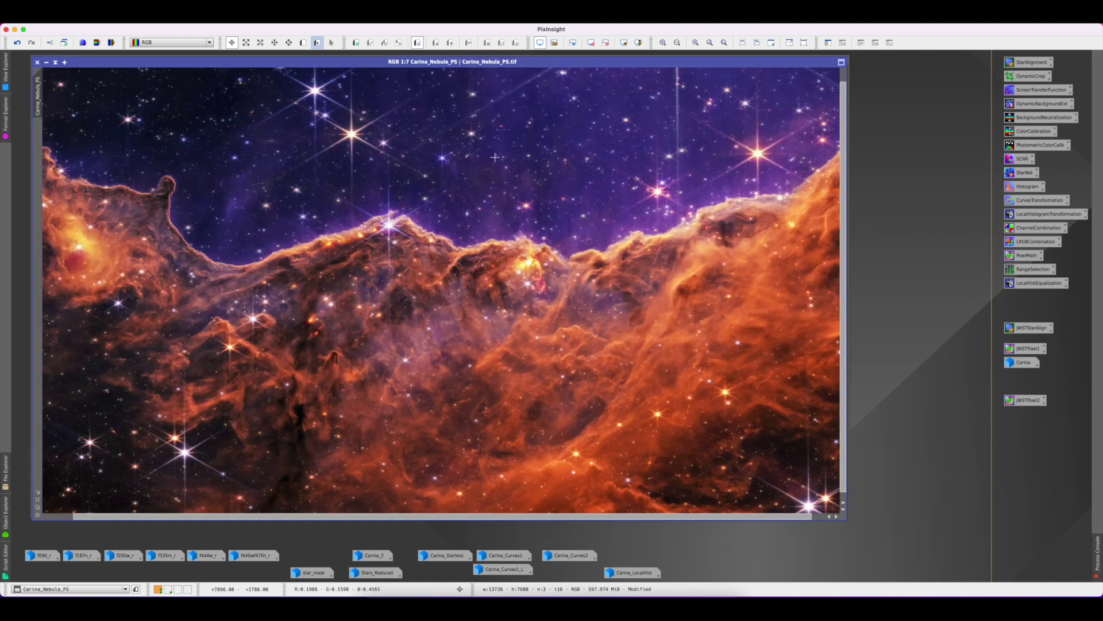
{"action": "left_click", "coordinate": [320, 65]}
{"action": "left_click_drag", "start_coordinate": [320, 65], "coordinate": [516, 75]}
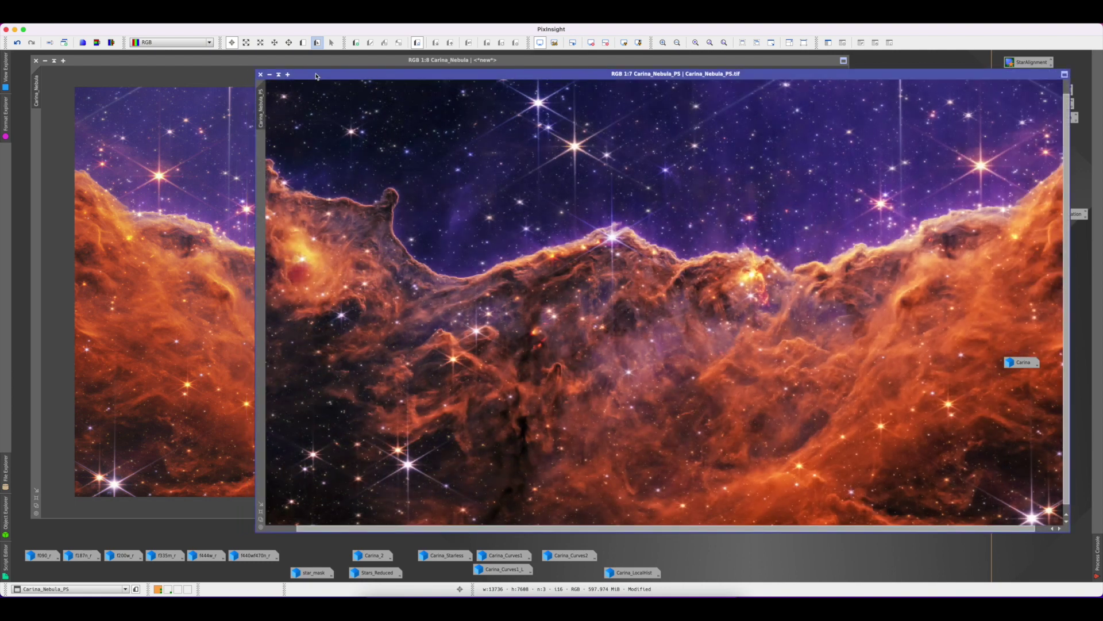
{"action": "left_click", "coordinate": [206, 64]}
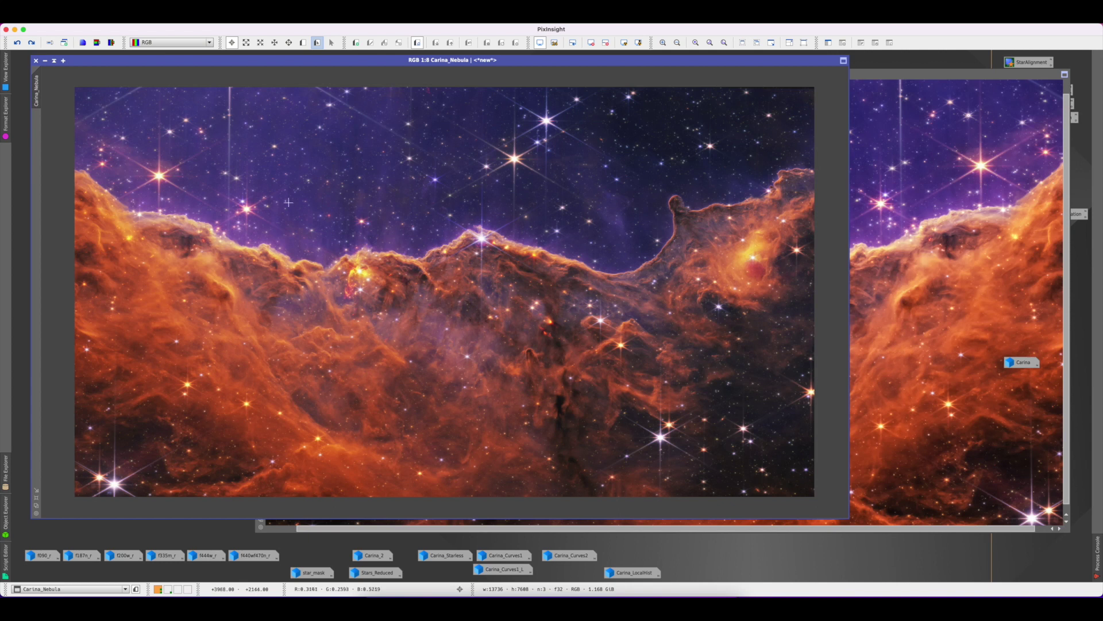
Step: Apply Horizontal Mirror to Carina_Nebula, then undo it to keep the original orientation
{"action": "left_click", "coordinate": [31, 43]}
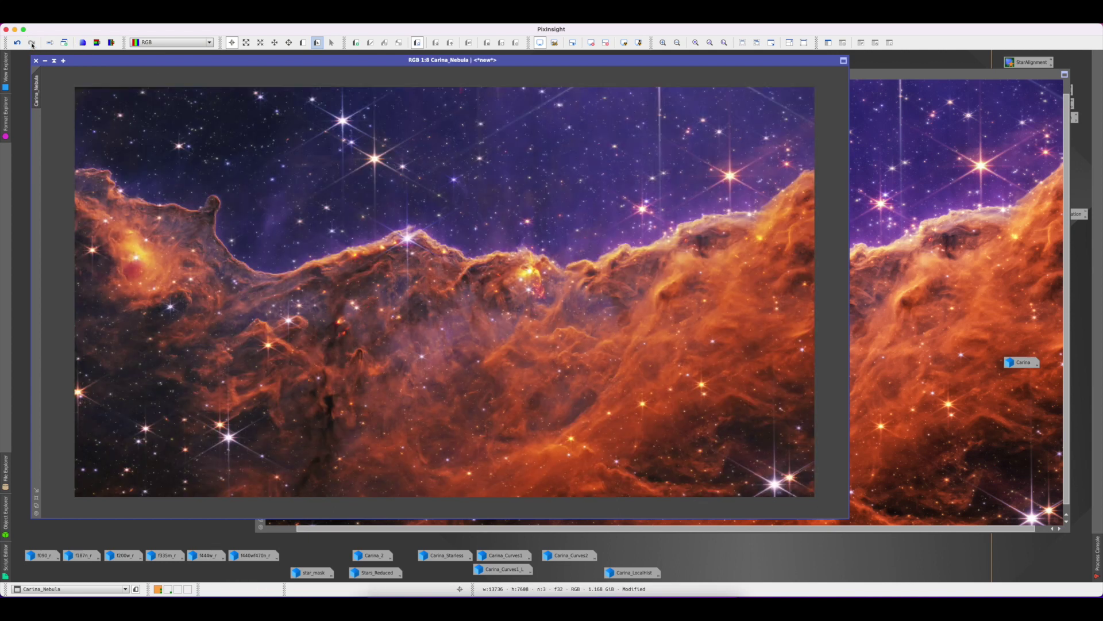
{"action": "left_click_drag", "start_coordinate": [124, 64], "coordinate": [119, 65]}
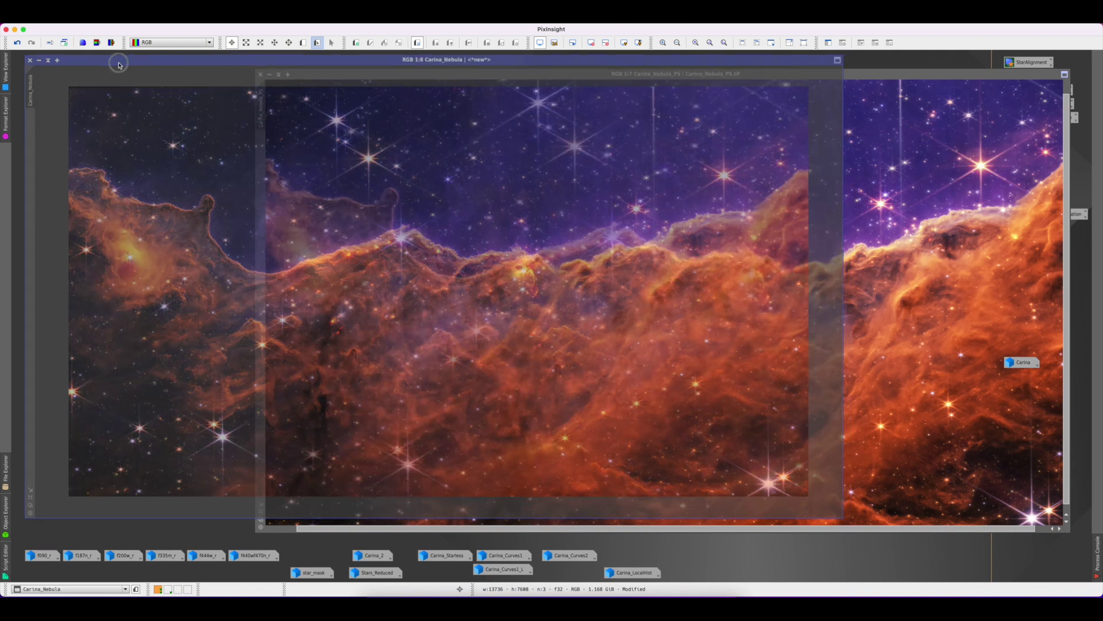
{"action": "right_click", "coordinate": [119, 64]}
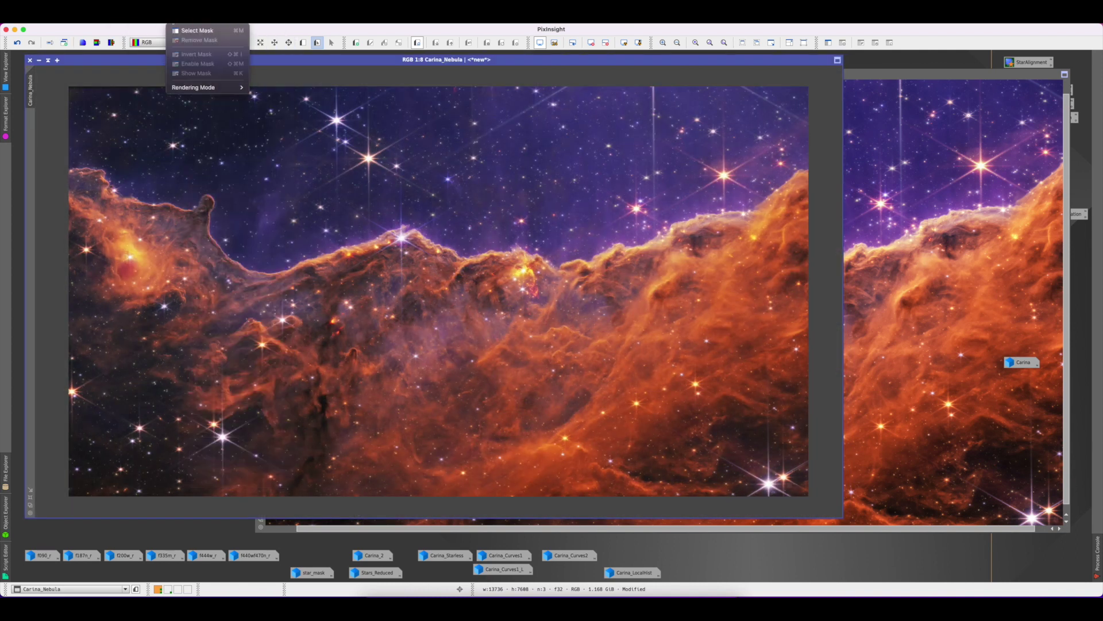
{"action": "mouse_move", "coordinate": [143, 150]}
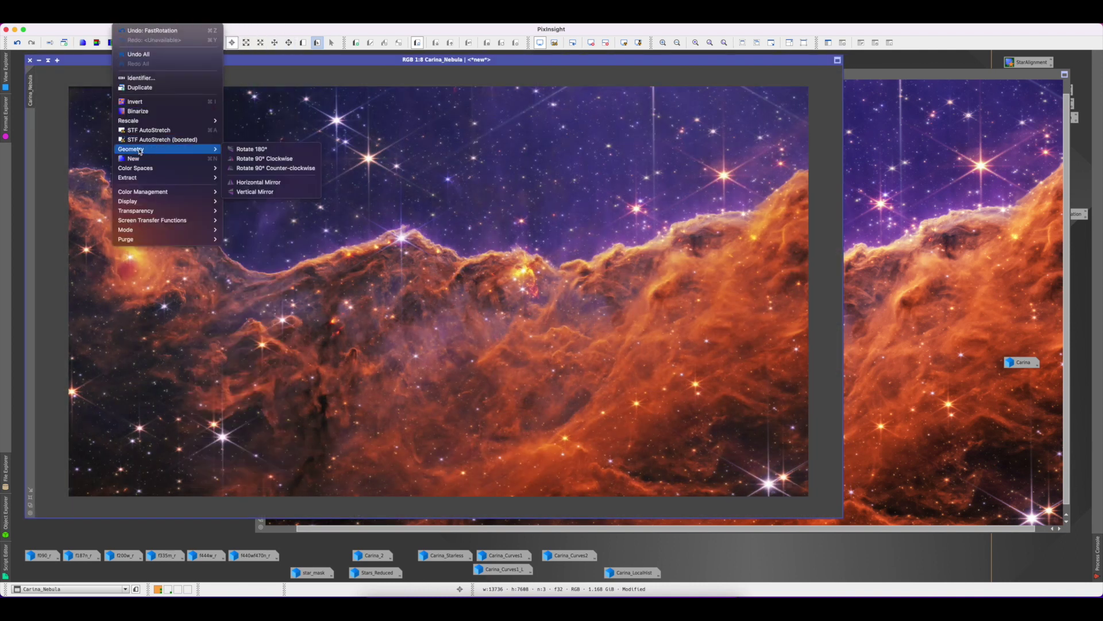
{"action": "left_click", "coordinate": [257, 185]}
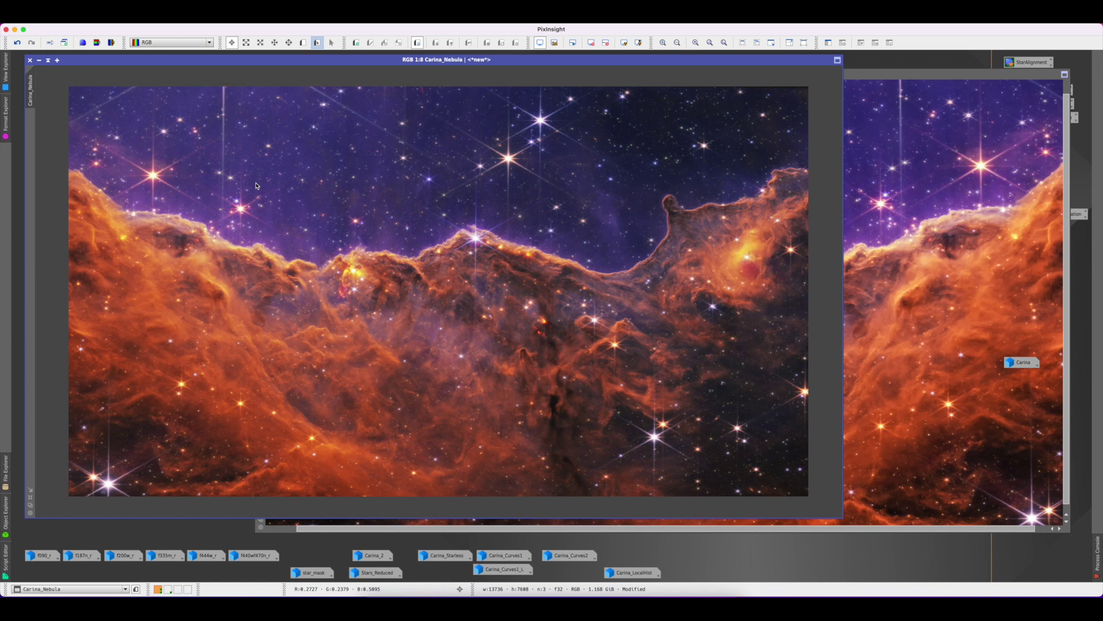
{"action": "left_click", "coordinate": [17, 43]}
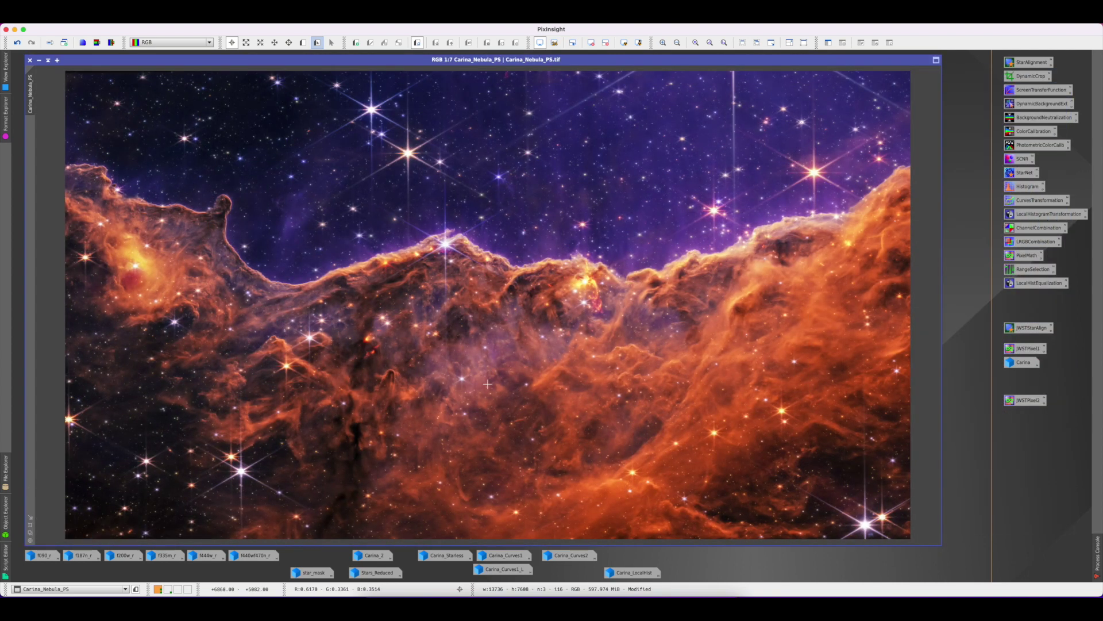
{"action": "scroll", "coordinate": [142, 271], "scroll_direction": "up", "scroll_amount": 4}
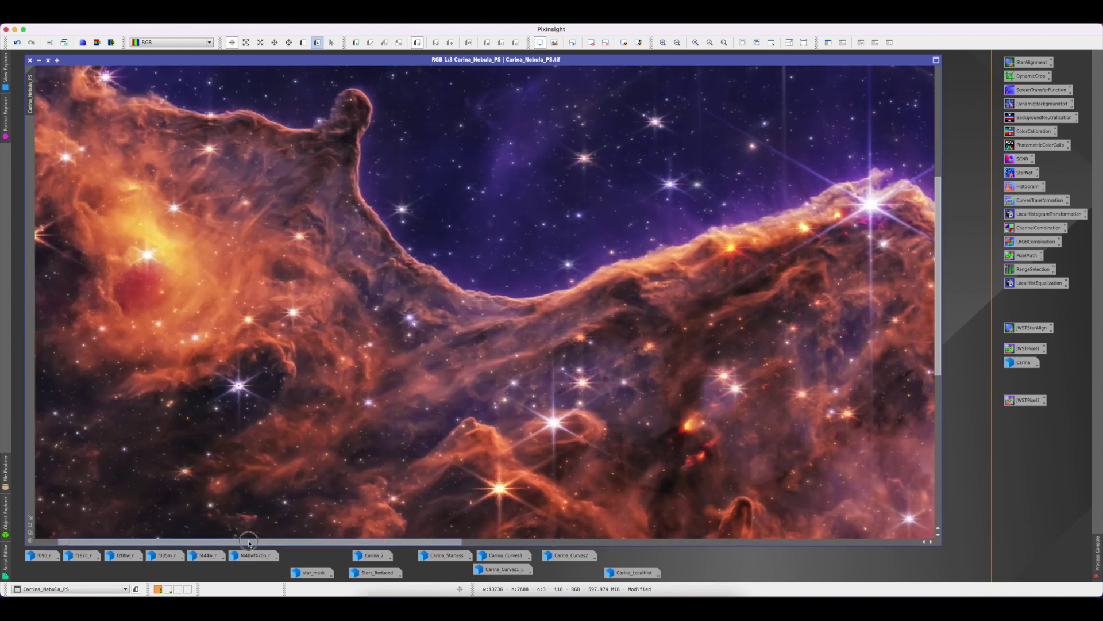
{"action": "left_click_drag", "start_coordinate": [249, 544], "coordinate": [198, 542]}
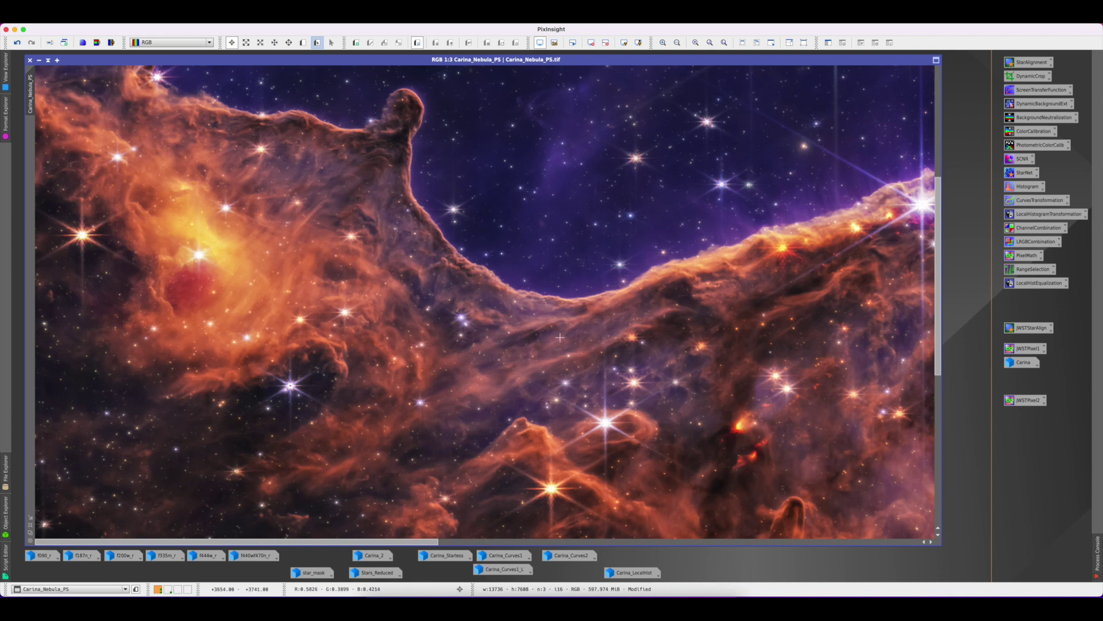
{"action": "left_click_drag", "start_coordinate": [377, 544], "coordinate": [584, 544]}
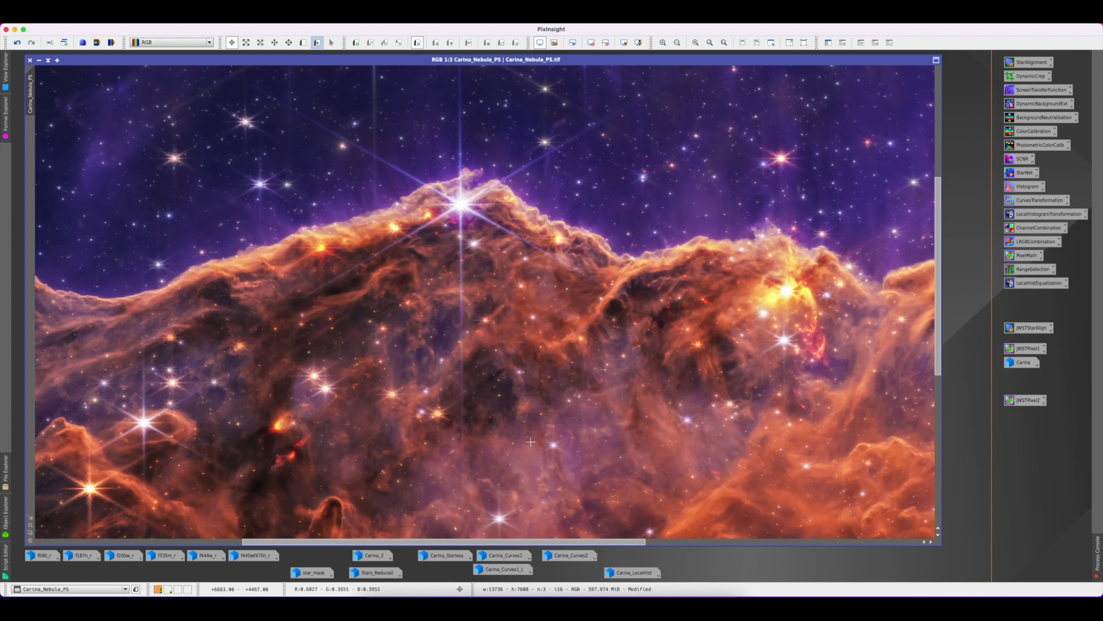
{"action": "left_click_drag", "start_coordinate": [540, 541], "coordinate": [548, 541]}
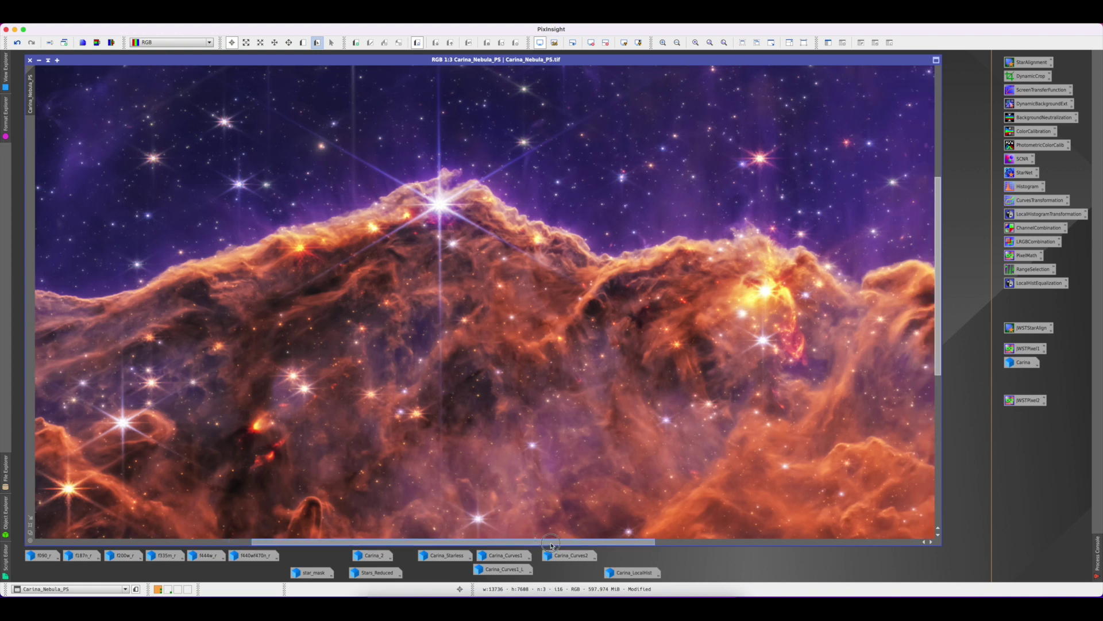
{"action": "left_click_drag", "start_coordinate": [937, 270], "coordinate": [935, 333]}
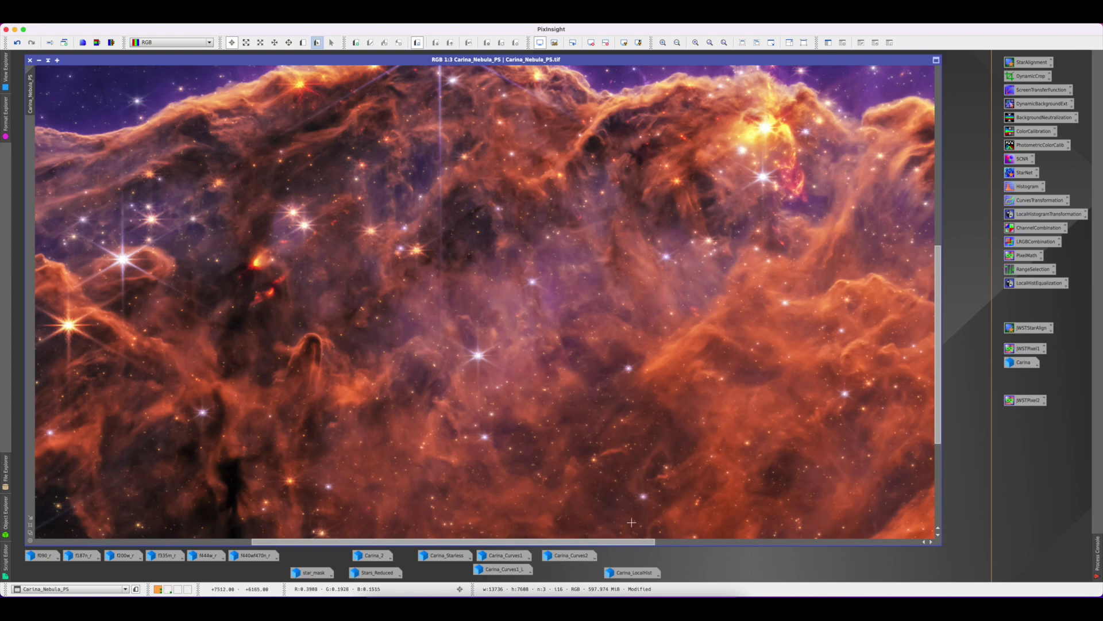
{"action": "left_click_drag", "start_coordinate": [621, 541], "coordinate": [749, 543]}
{"action": "left_click_drag", "start_coordinate": [938, 413], "coordinate": [935, 288]}
{"action": "left_click_drag", "start_coordinate": [708, 542], "coordinate": [844, 542]}
{"action": "left_click_drag", "start_coordinate": [938, 259], "coordinate": [943, 463]}
{"action": "left_click_drag", "start_coordinate": [774, 542], "coordinate": [333, 540]}
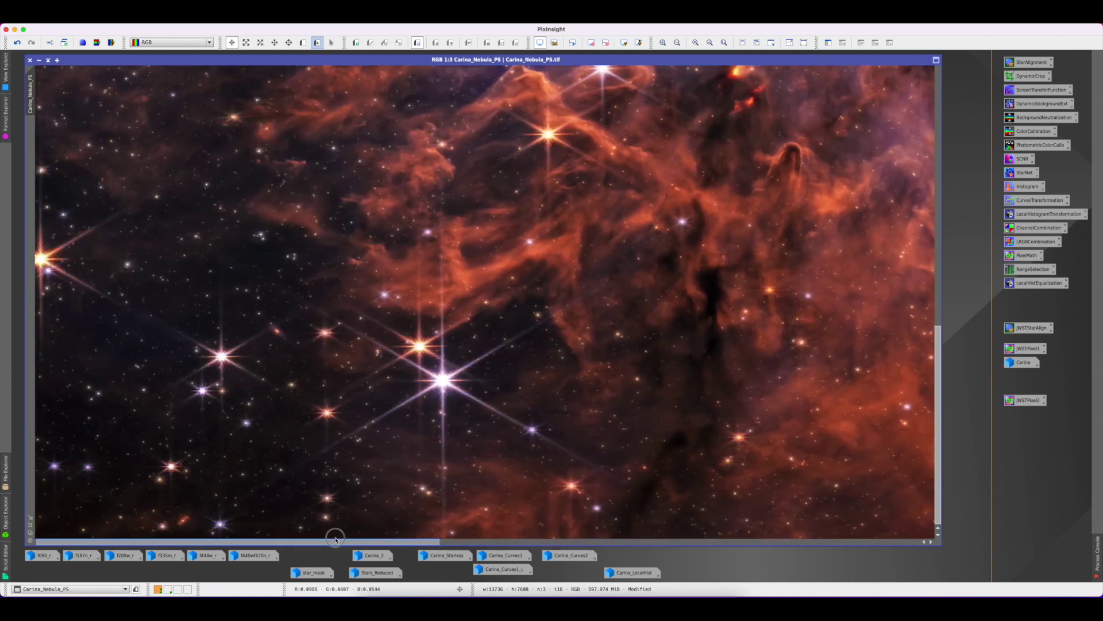
{"action": "left_click_drag", "start_coordinate": [938, 437], "coordinate": [937, 294]}
{"action": "scroll", "coordinate": [558, 309], "scroll_direction": "down", "scroll_amount": 4}
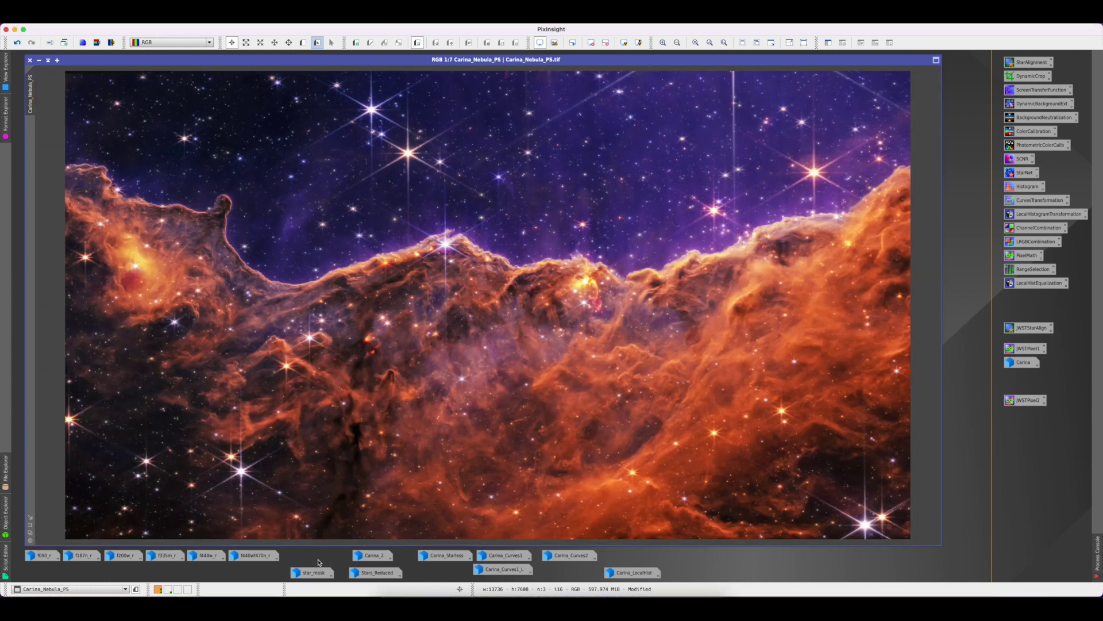
{"action": "left_click", "coordinate": [478, 596]}
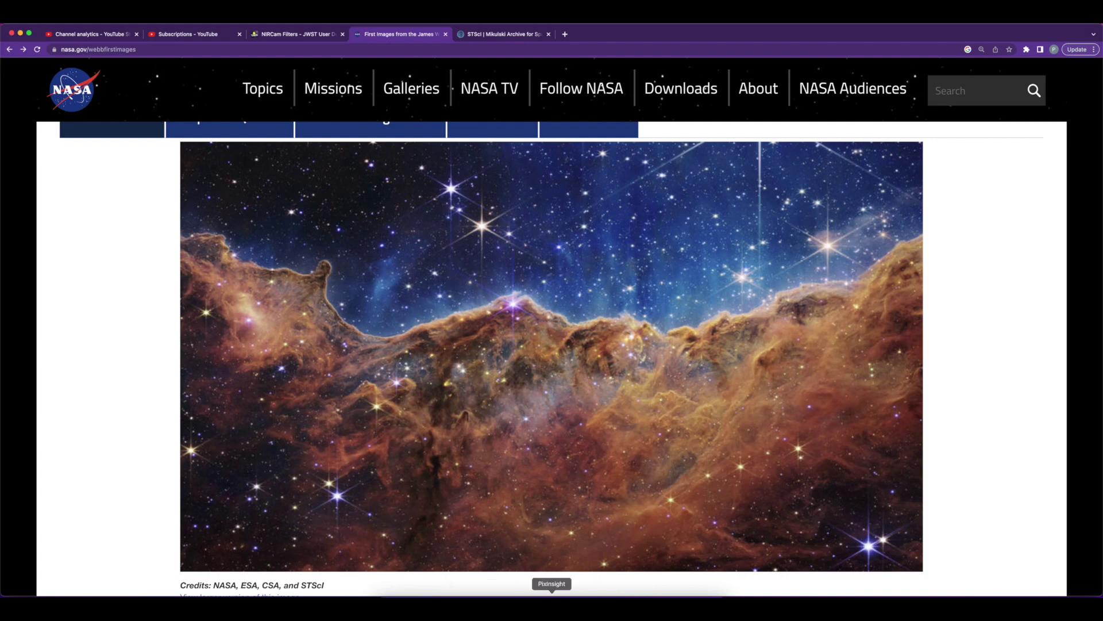
{"action": "left_click", "coordinate": [551, 596]}
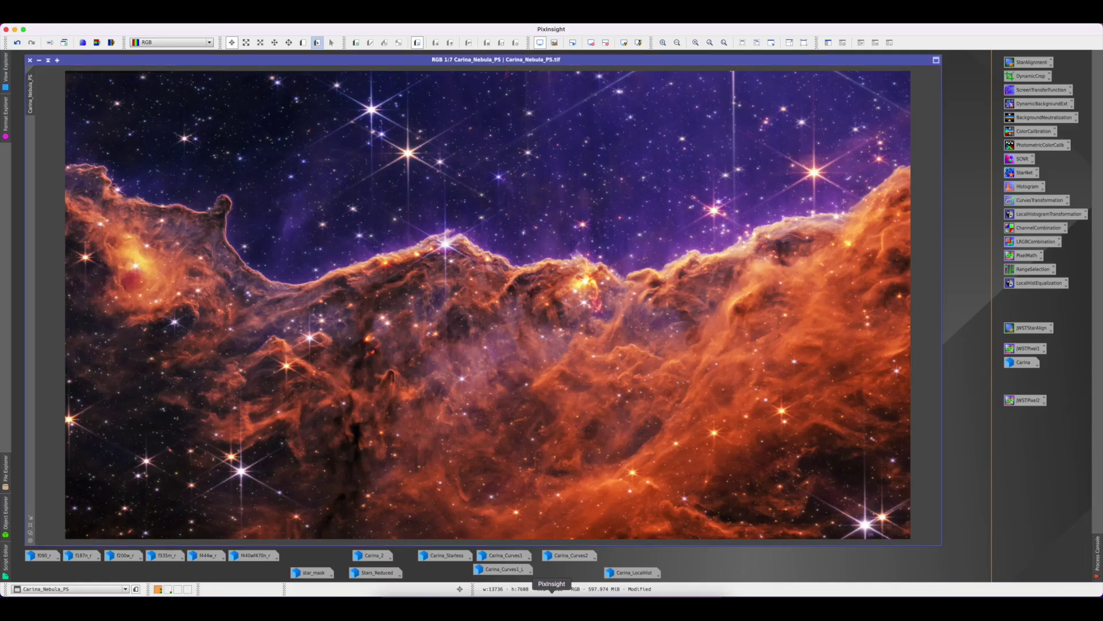
{"action": "left_click", "coordinate": [479, 595]}
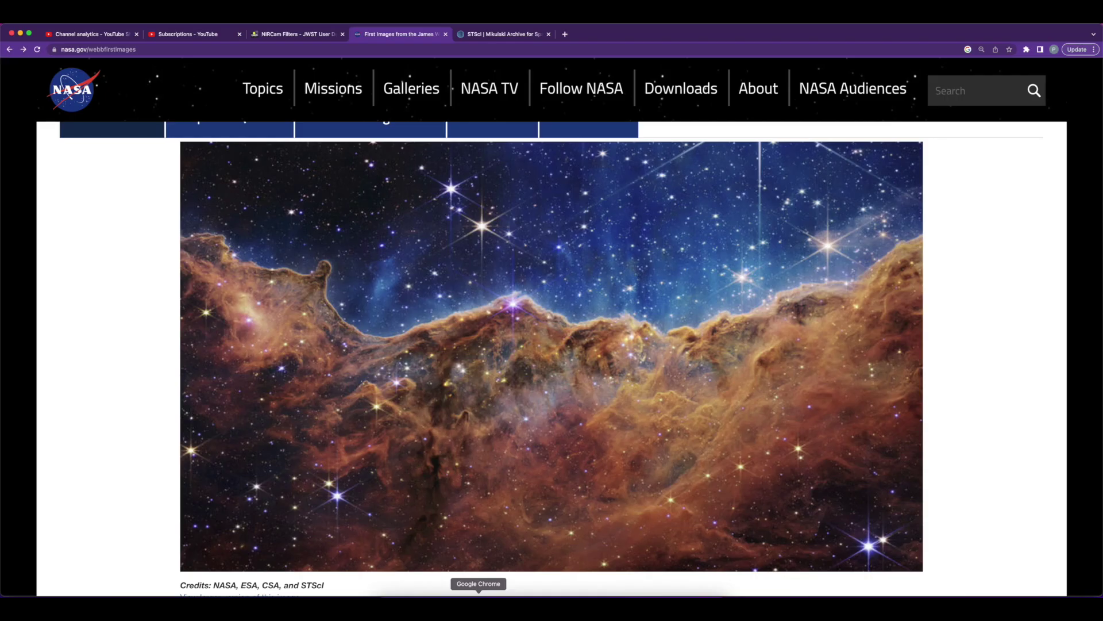
{"action": "left_click", "coordinate": [552, 595]}
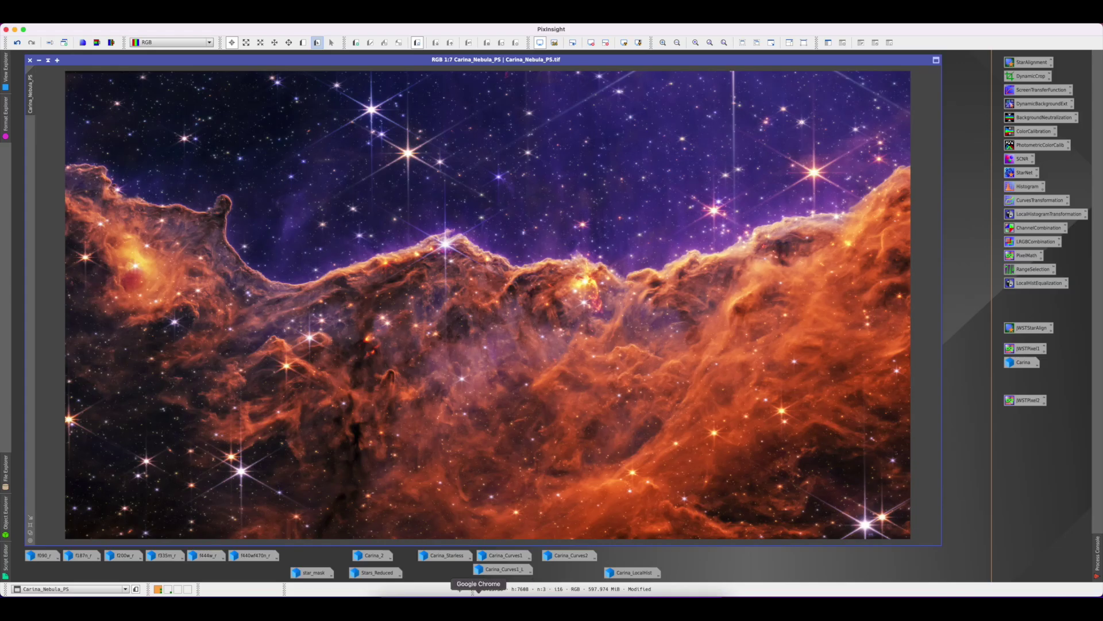
{"action": "left_click", "coordinate": [479, 595]}
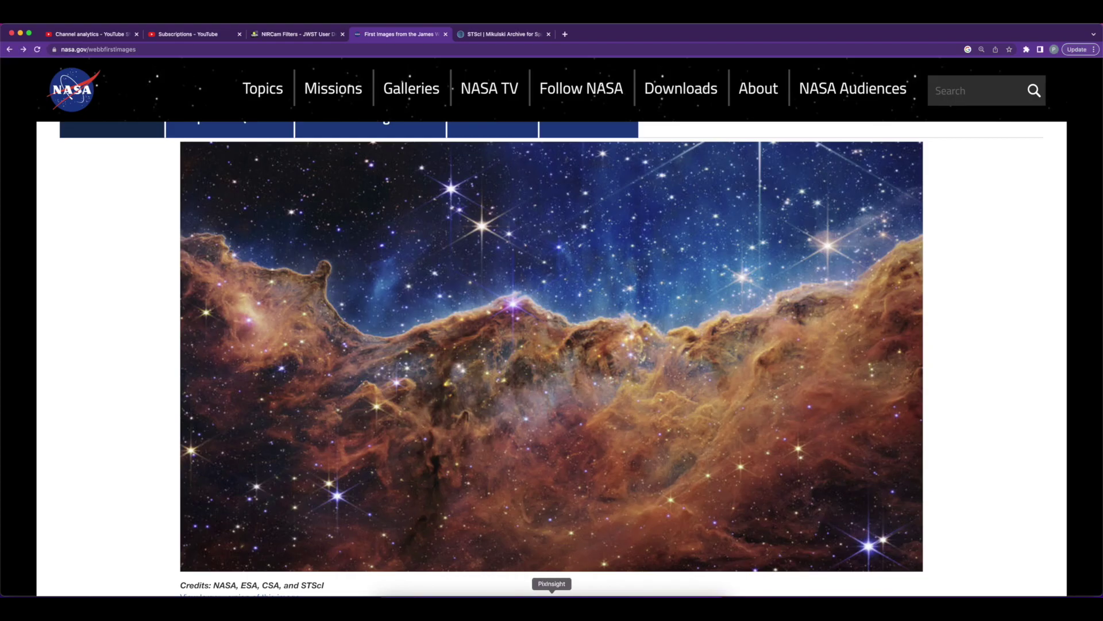
{"action": "left_click", "coordinate": [552, 596]}
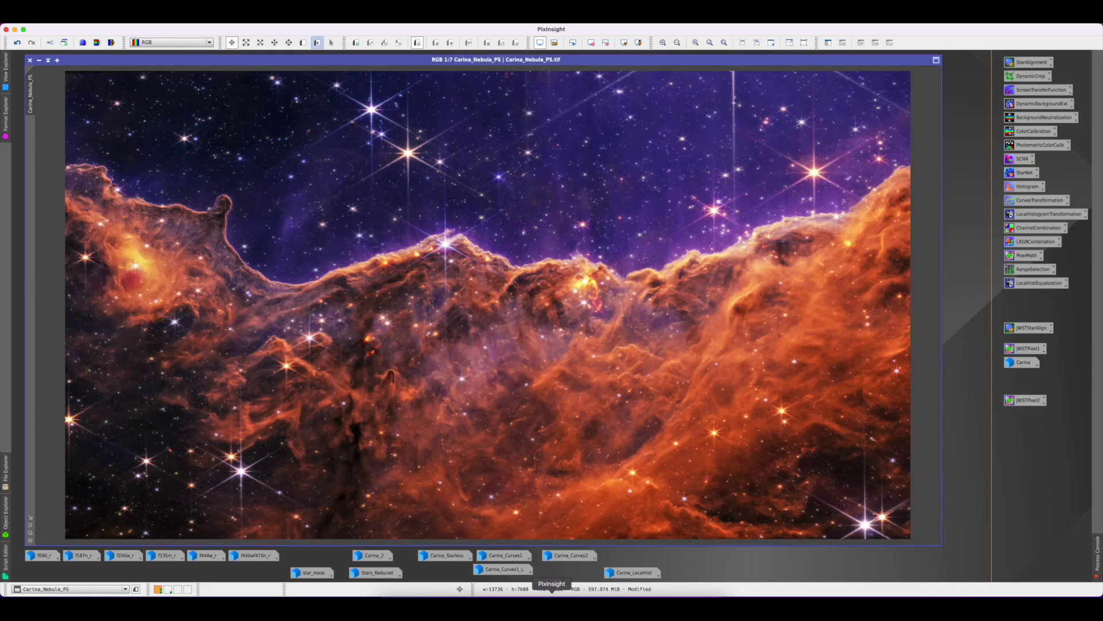